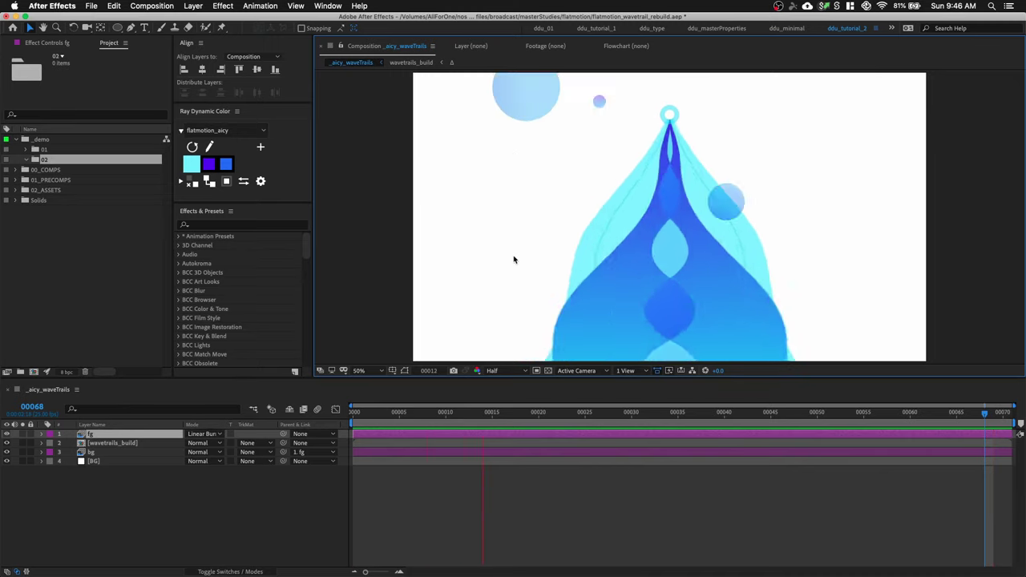
Create a new HDTV 1080 25 composition named demo.
key(super+n)
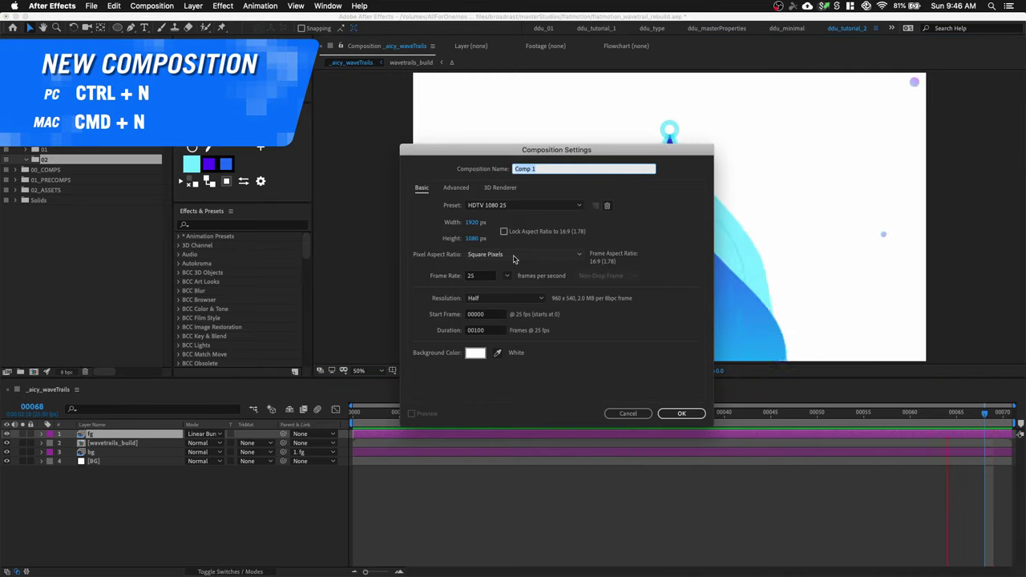
text(demo)
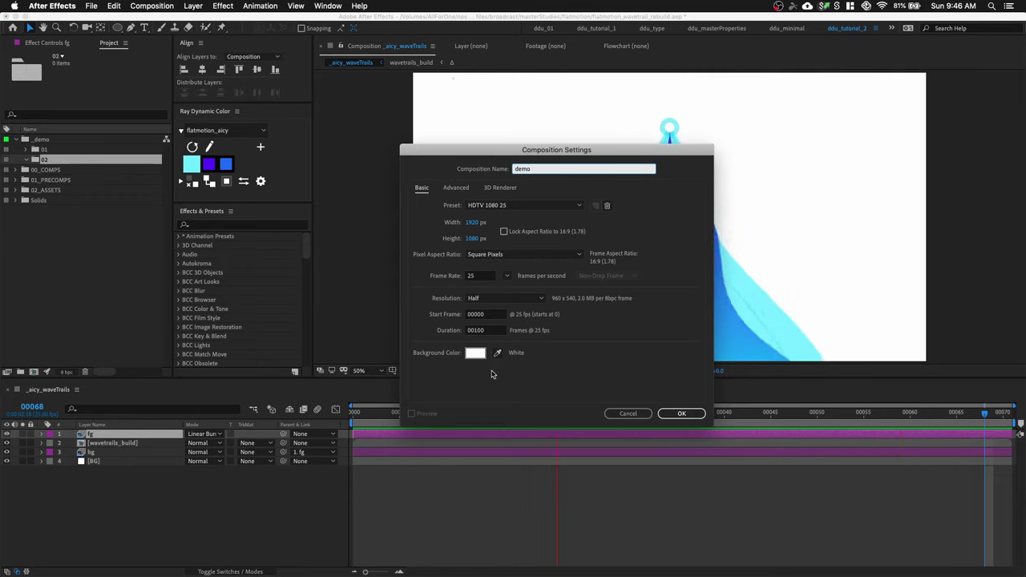
click(681, 414)
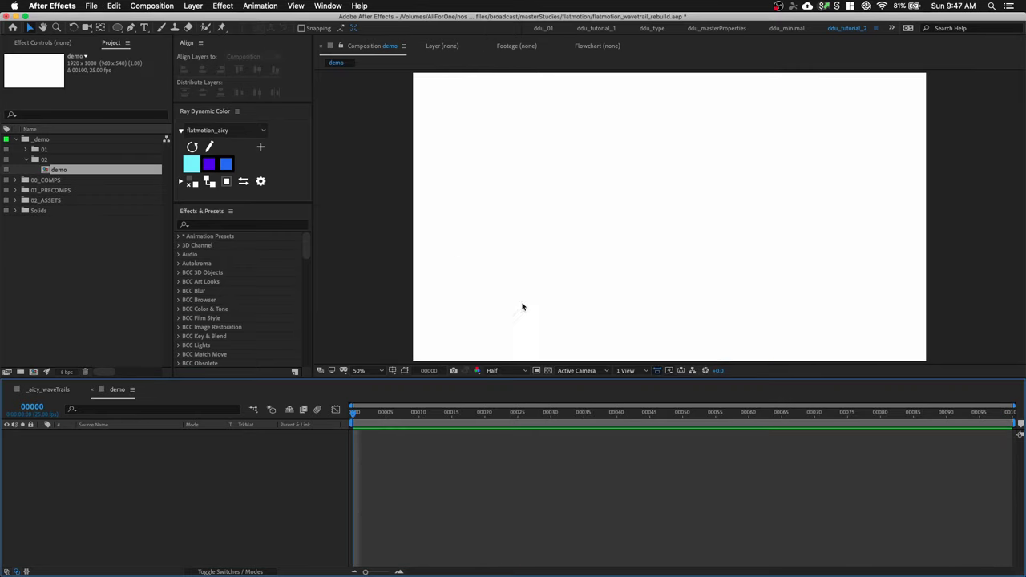
Add a full-frame ellipse shape layer to the demo composition and make its fill white.
double_click(117, 27)
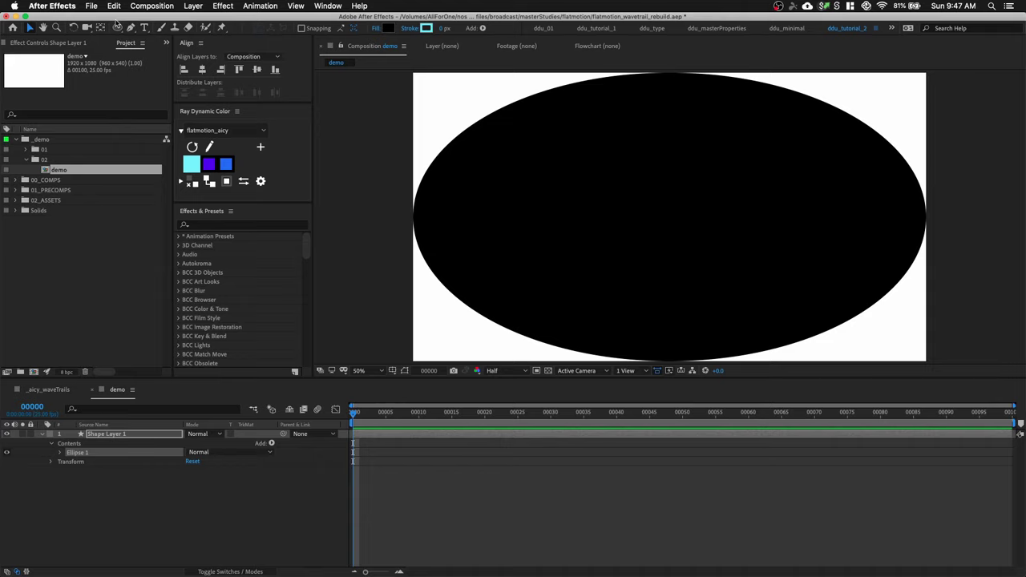
click(387, 28)
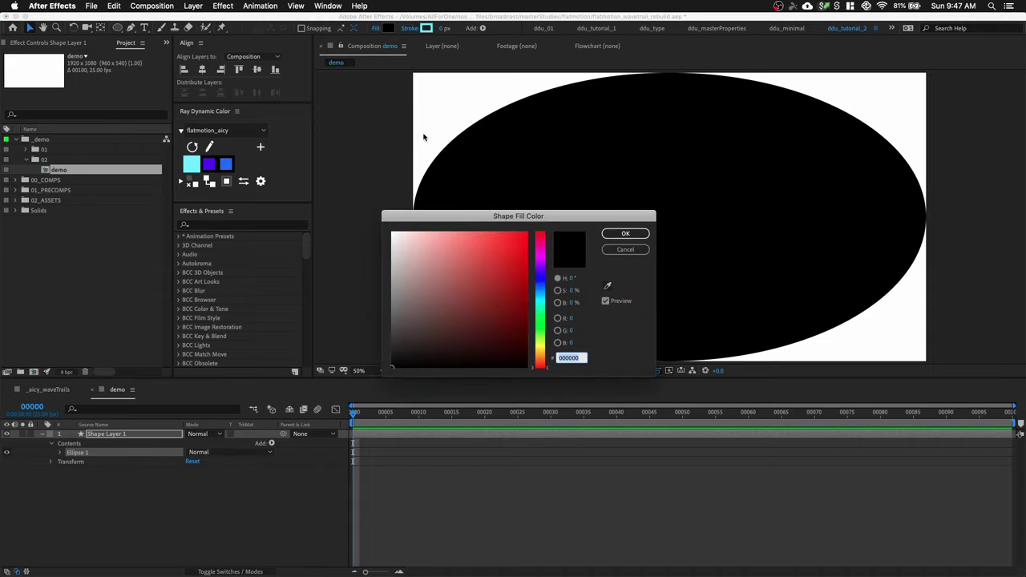
drag(463, 268, 354, 207)
click(625, 233)
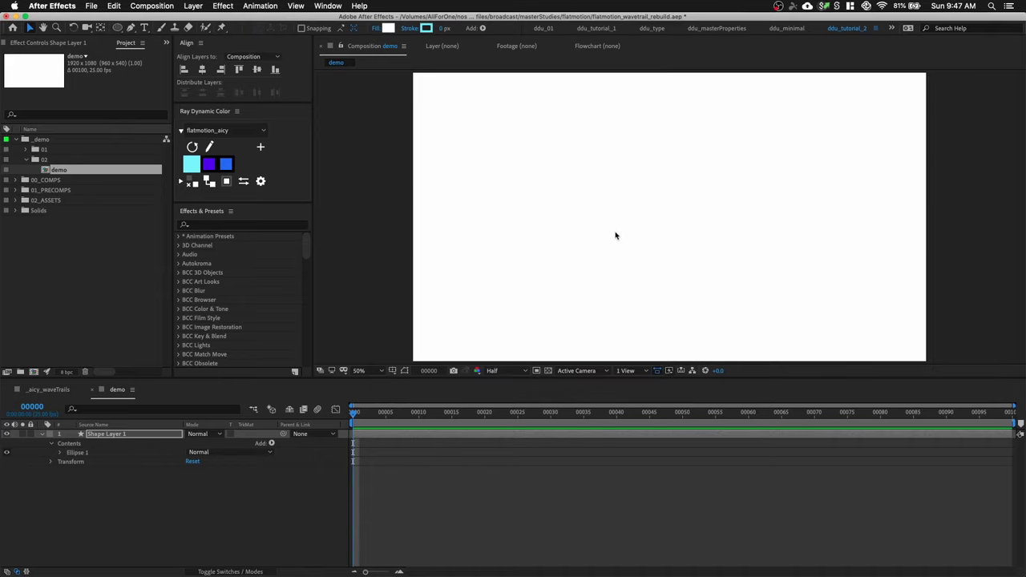
Reveal the ellipse layer's modified properties and set the ellipse path size to 50 by 50.
key(u)
key(u)
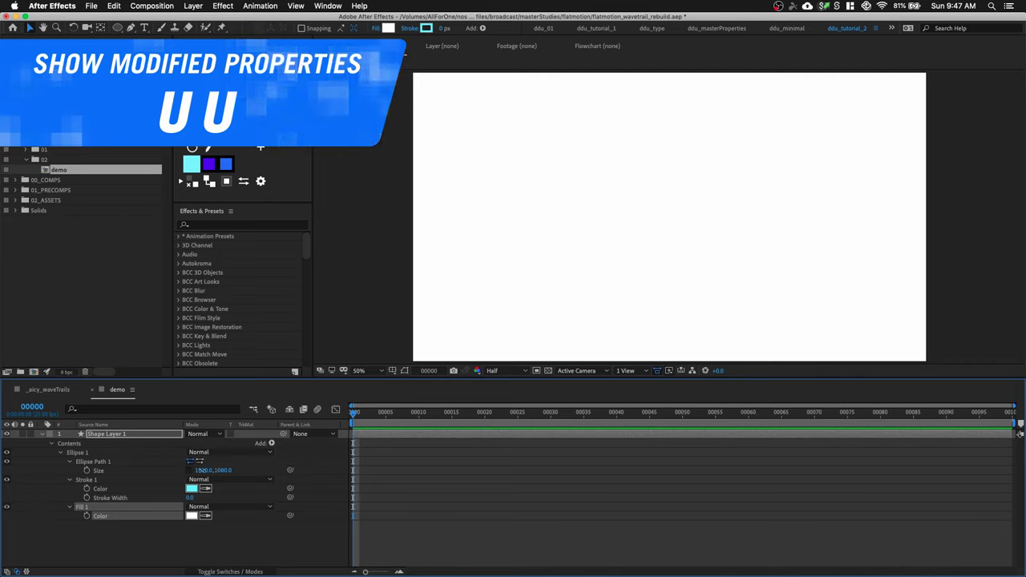
click(205, 469)
key(Tab)
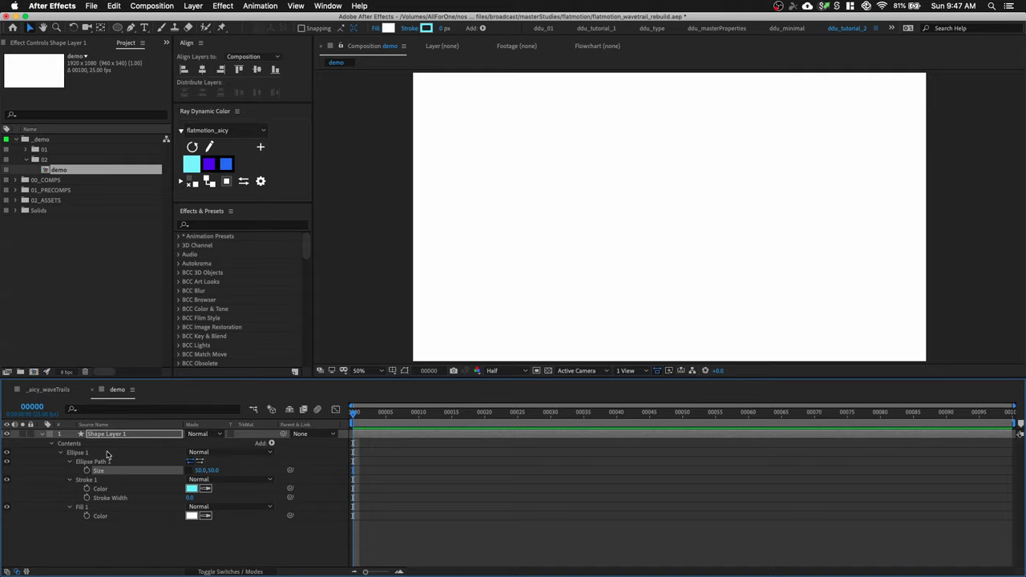
Duplicate Ellipse 1 within the shape layer and set the copy's transform to 200% scale and 50% opacity.
click(108, 453)
key(super+d)
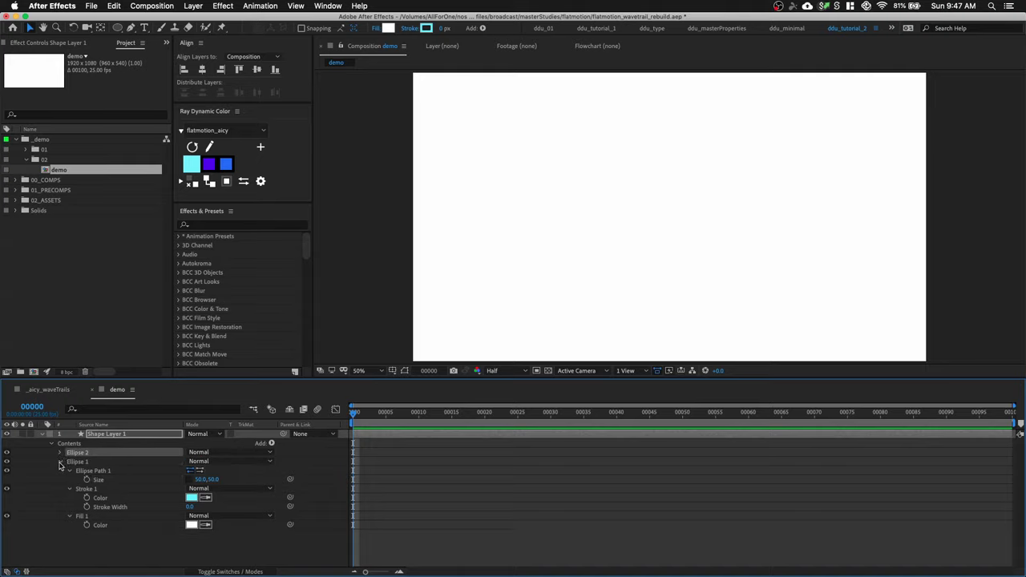
click(60, 463)
click(60, 454)
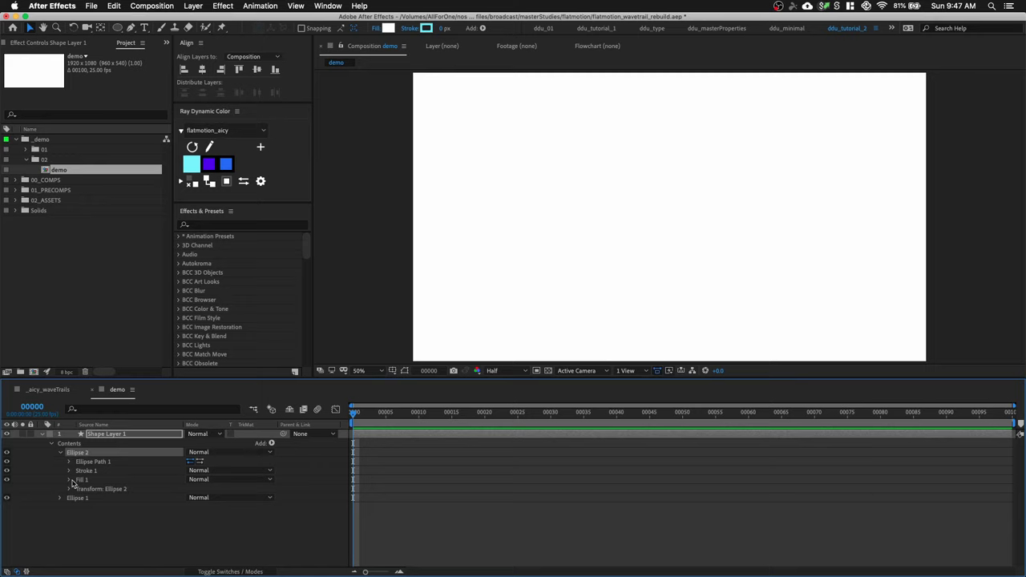
click(70, 488)
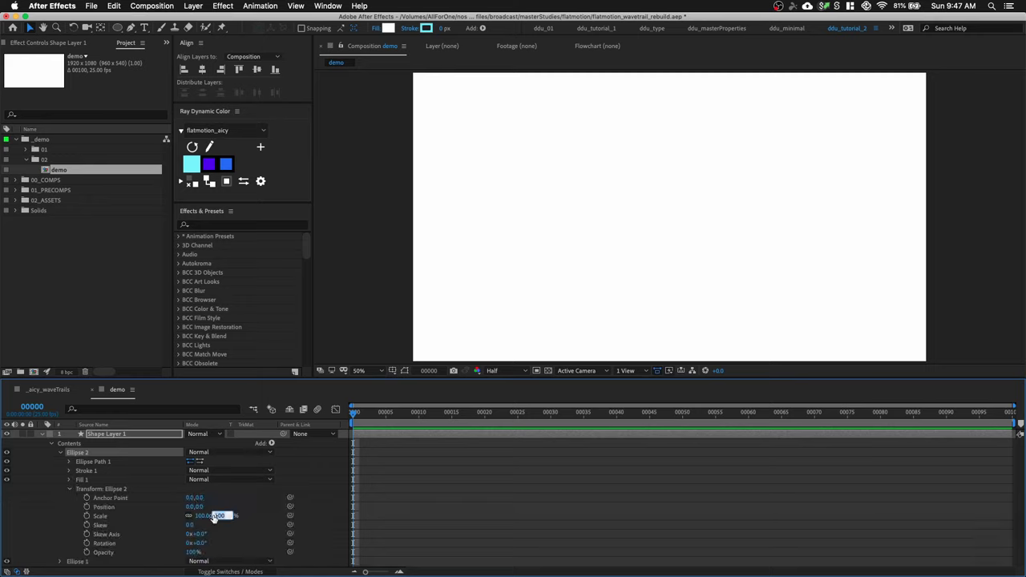
text(0)
key(Tab)
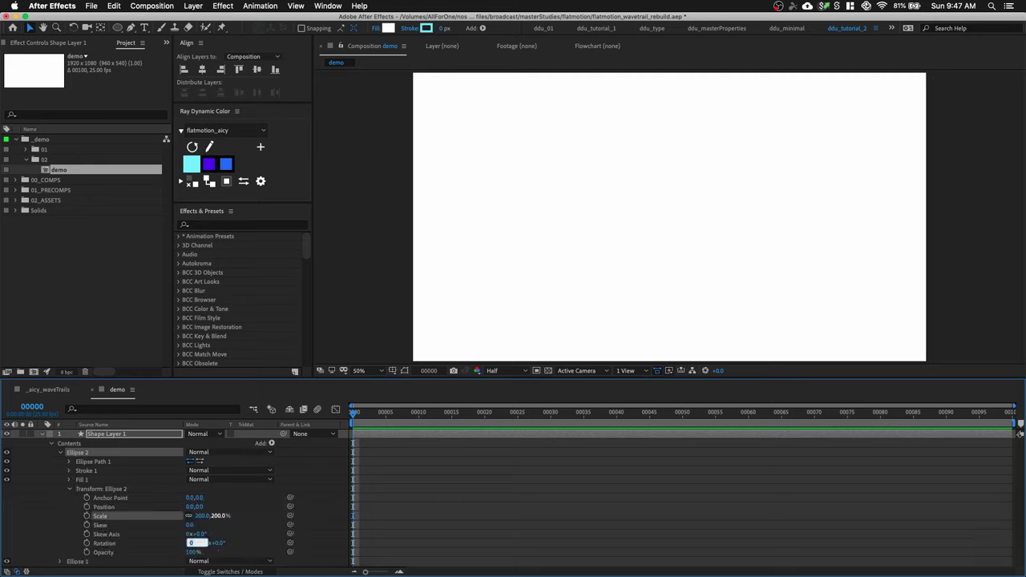
text(50)
key(Return)
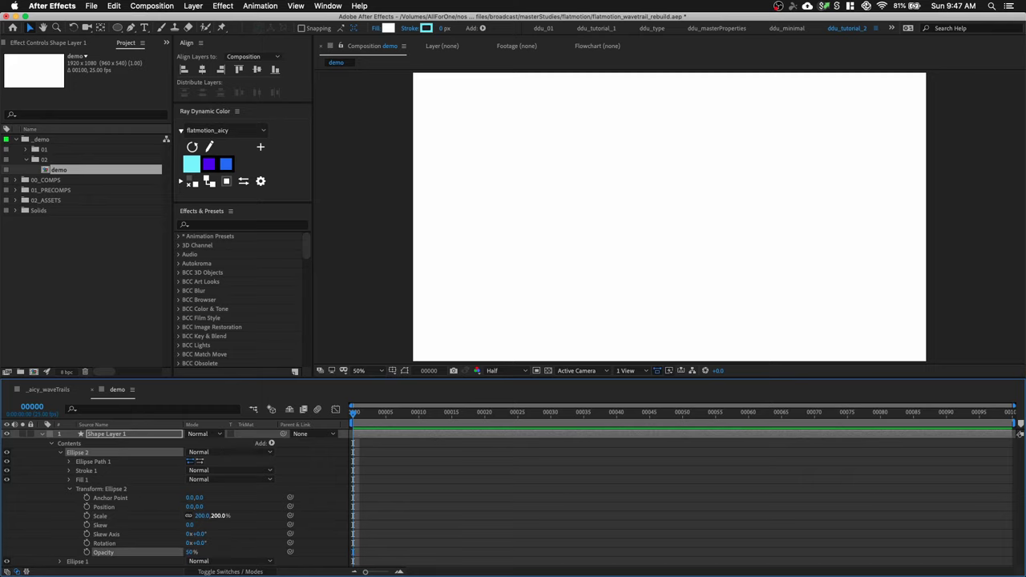
Link the fill of Ellipse 2 to the cyan swatch of the flatmotion_aicy palette.
drag(197, 378, 207, 312)
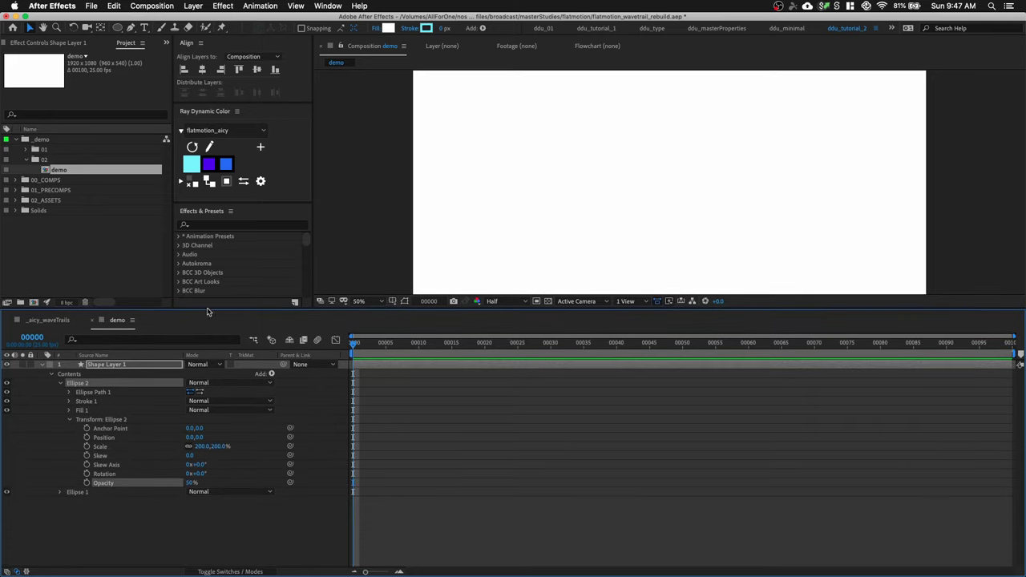
click(191, 165)
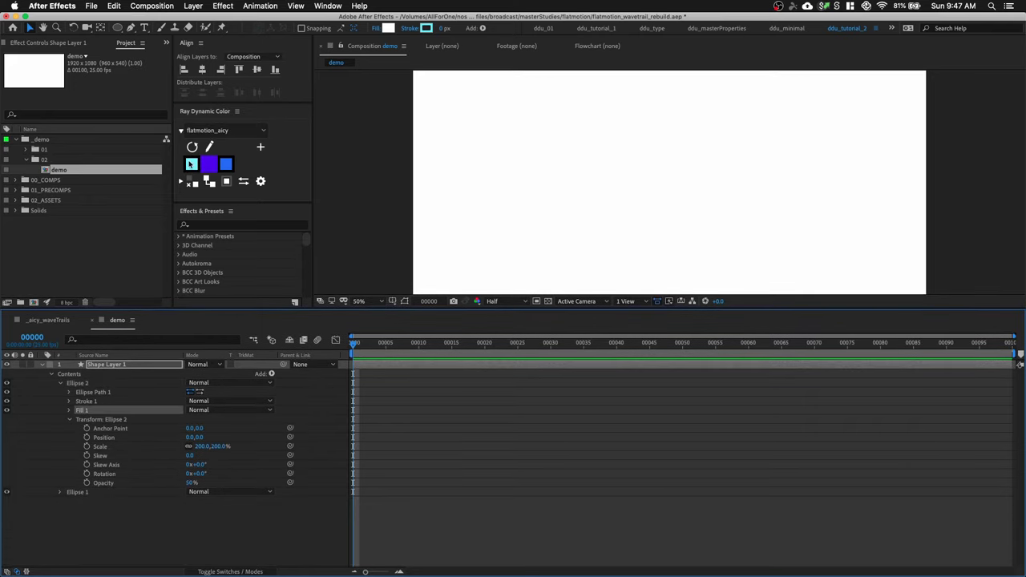
click(50, 374)
click(51, 374)
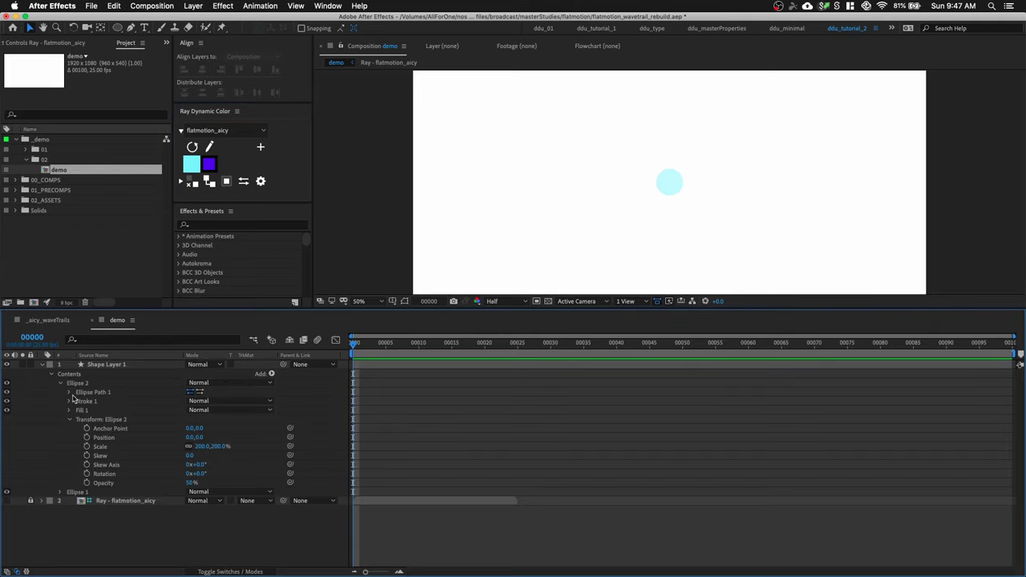
Move Ellipse 2 below Ellipse 1 in the layer contents so the small white circle sits in front.
click(60, 386)
drag(78, 383, 80, 398)
scroll(646, 183, up, 2)
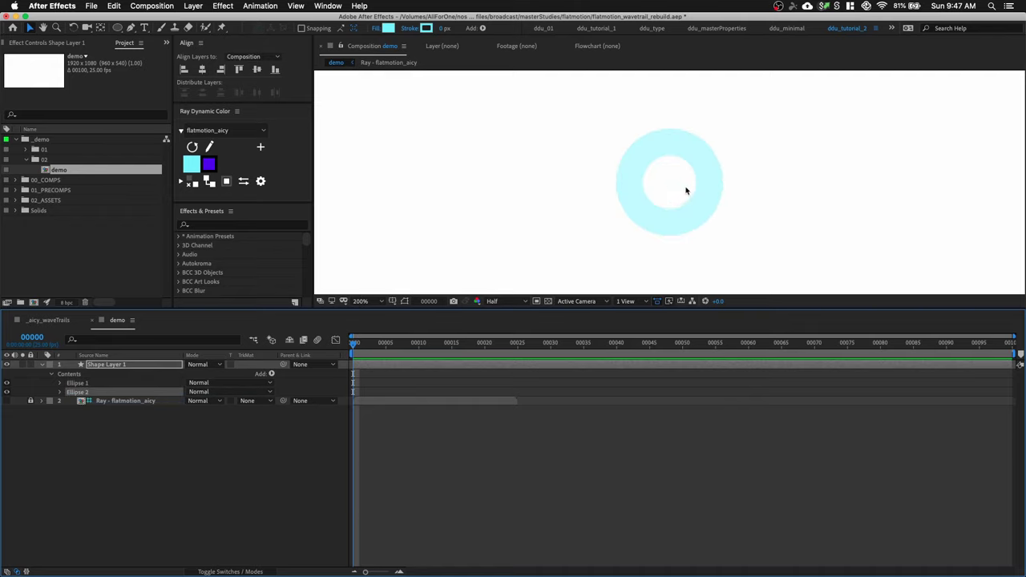
scroll(685, 189, down, 1)
Show the shape layer's position and separate it into X and Y dimensions.
click(136, 366)
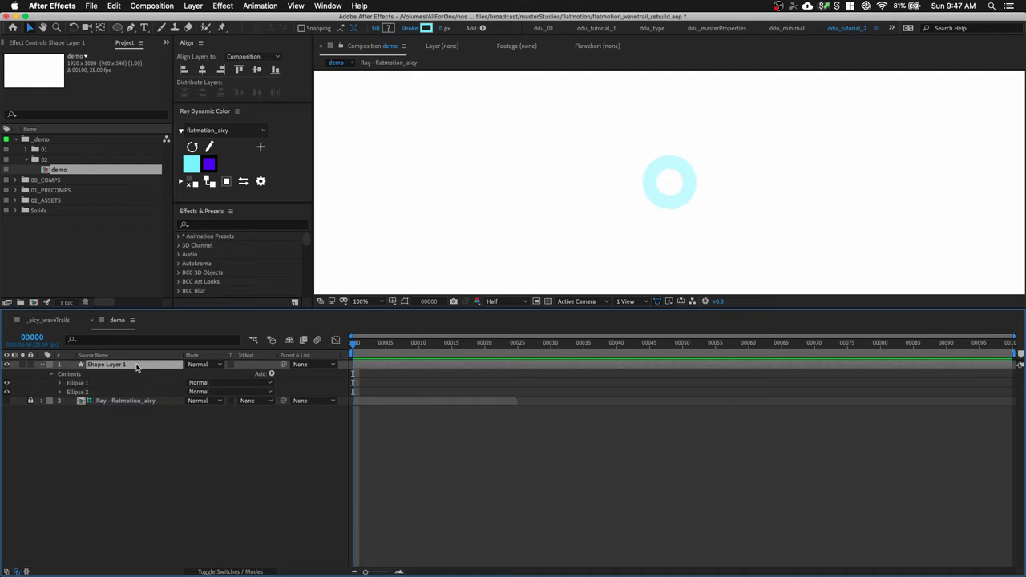
key(p)
drag(168, 309, 166, 410)
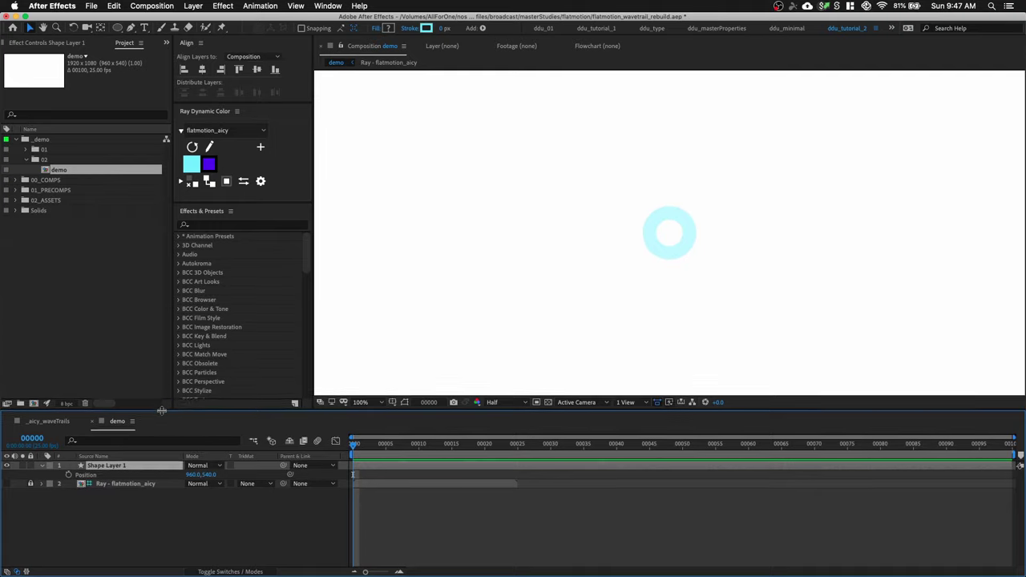
right_click(72, 478)
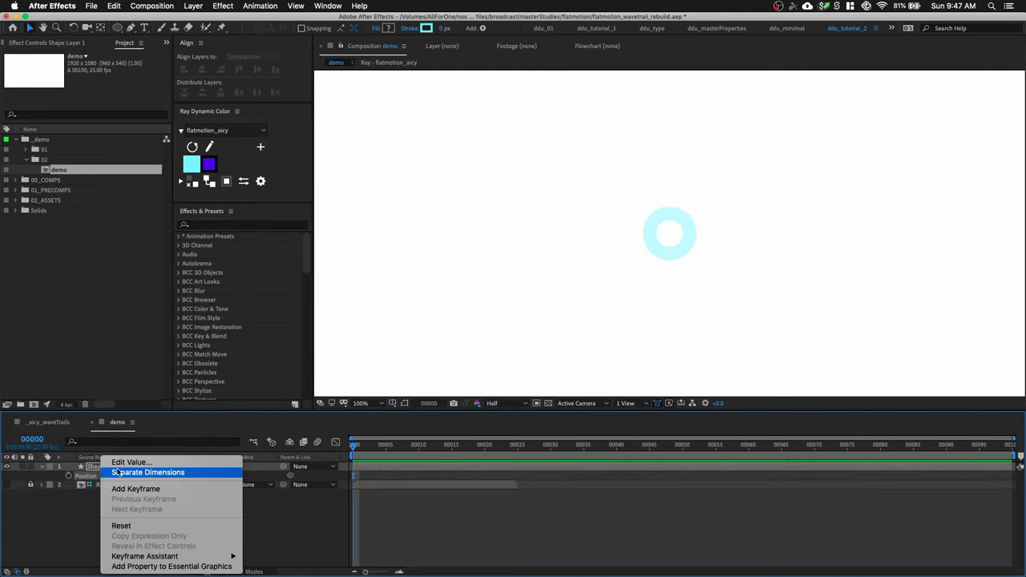
click(140, 473)
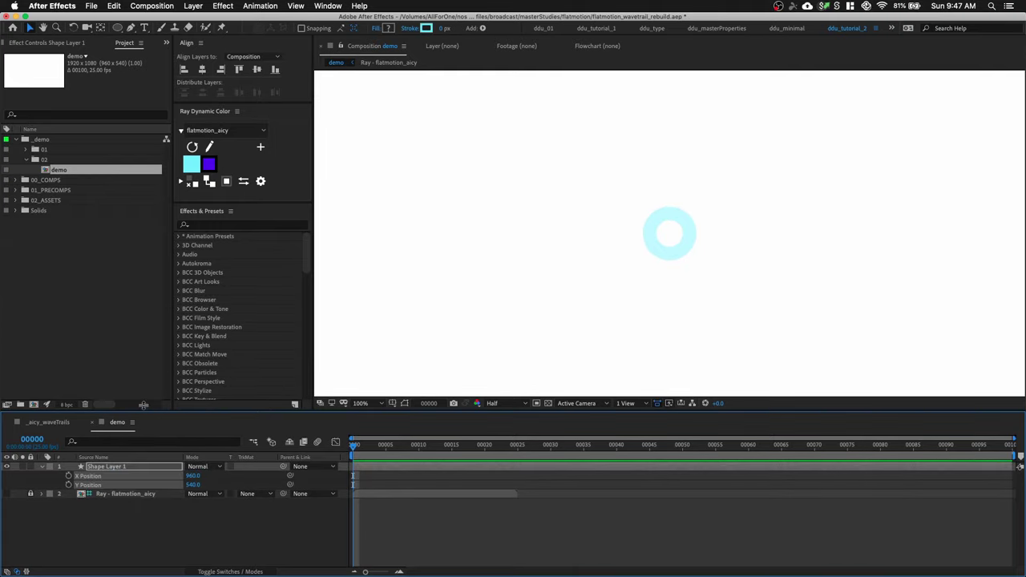
drag(142, 410, 148, 355)
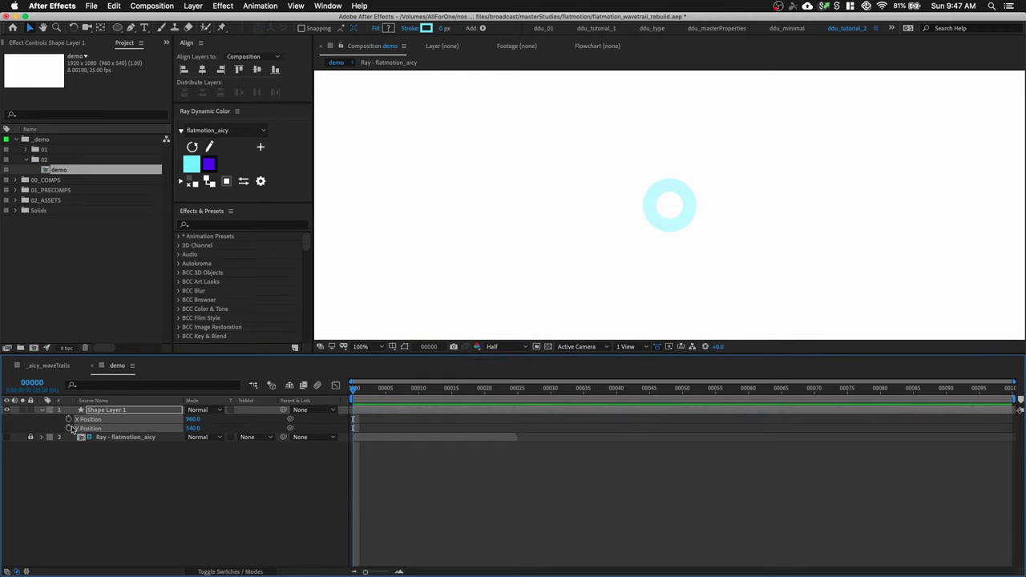
click(77, 454)
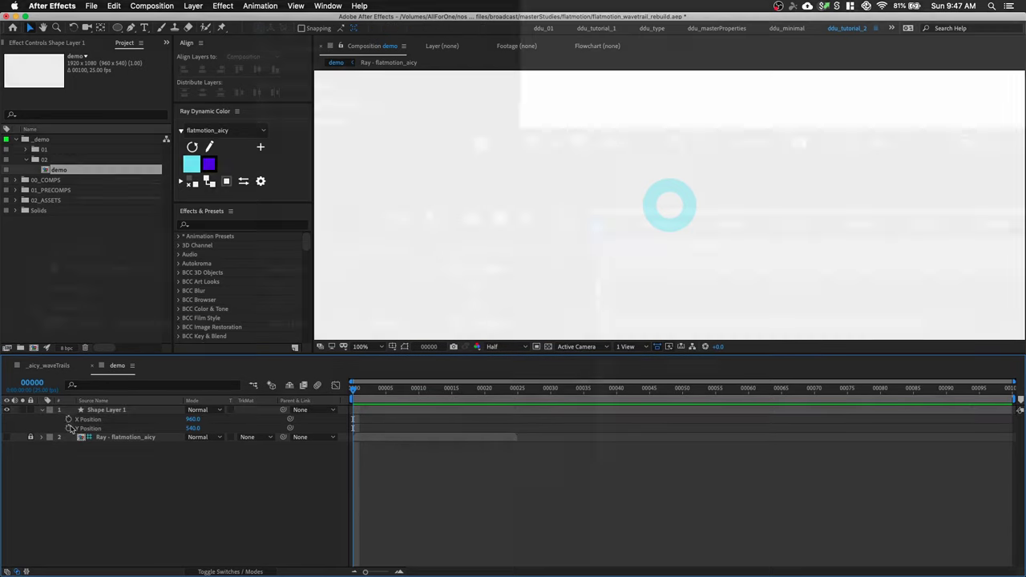
Add the expression wiggle(1,200,1,1,time) to the shape layer's Y Position and preview the motion.
alt+click(68, 428)
text(wiggl)
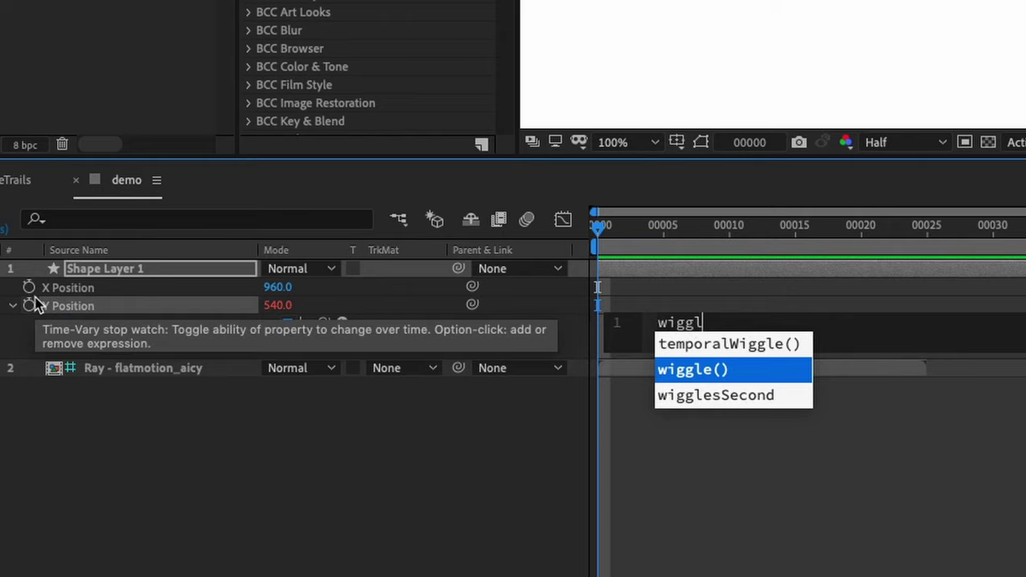
text(e)
key(Return)
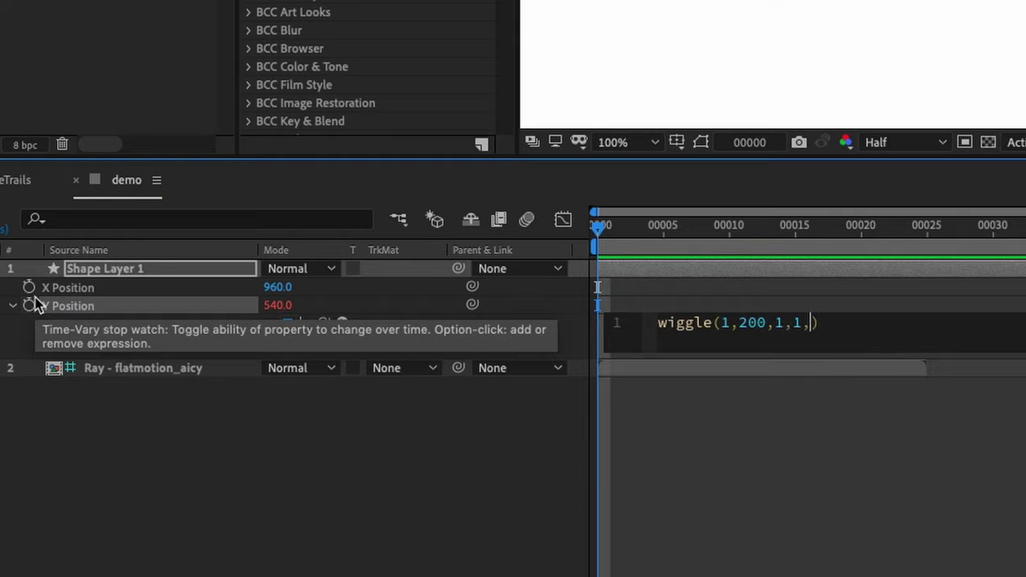
text(time)
key(Return)
click(831, 453)
key(space)
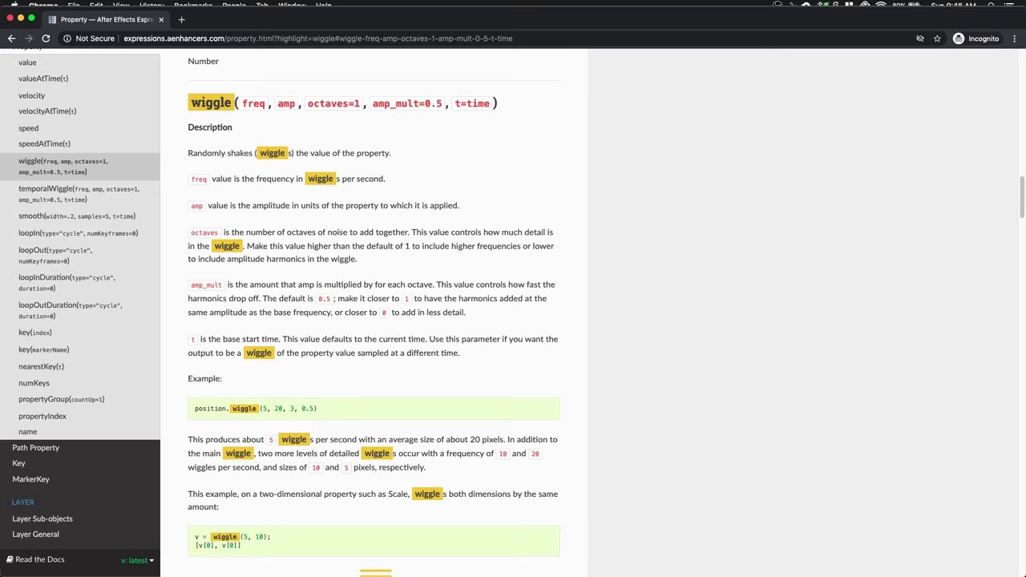
Return to After Effects, move the ring up to a Y position of 237.7, and rename its layer orb.
key(super+Tab)
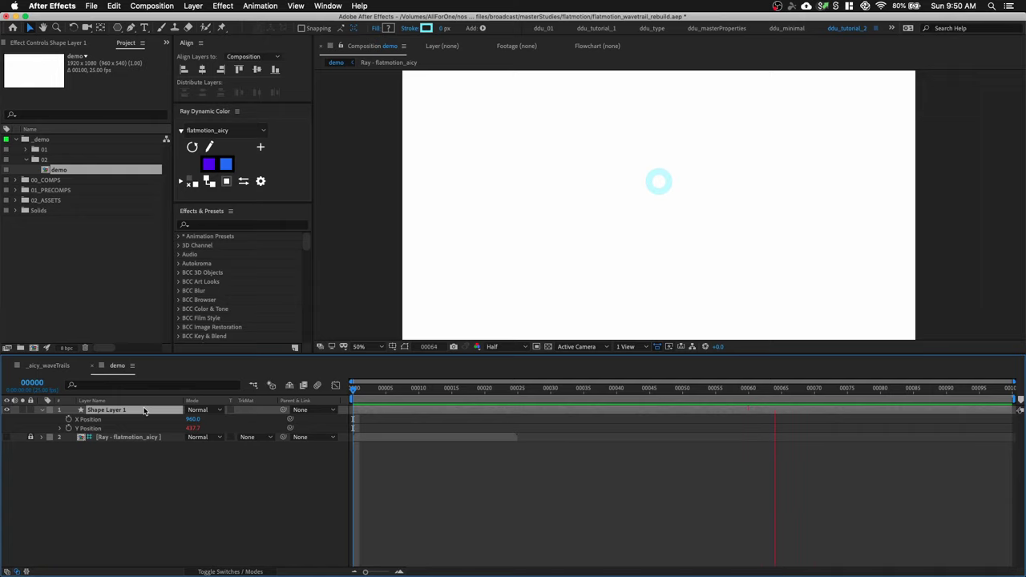
key(super+z)
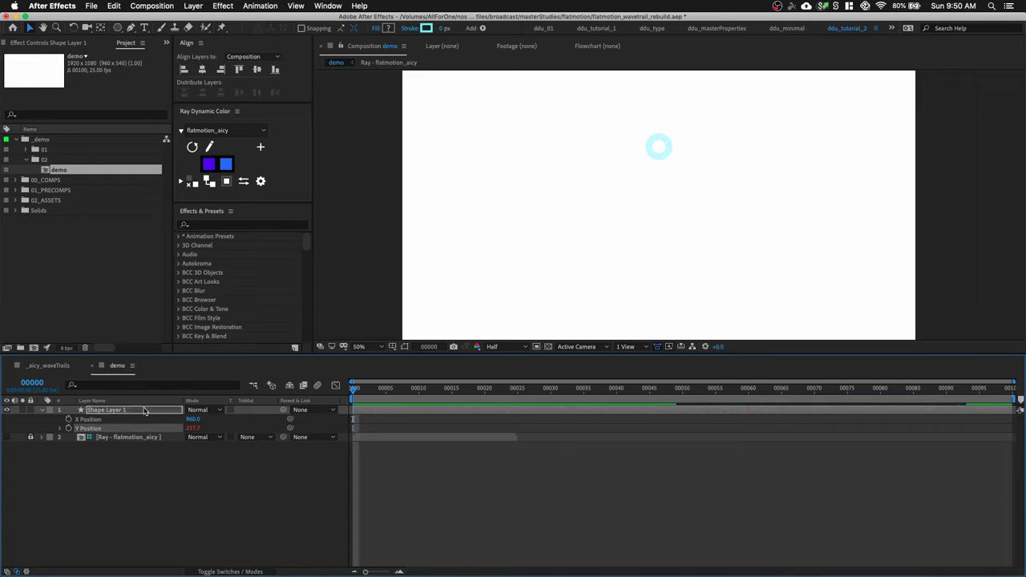
key(Return)
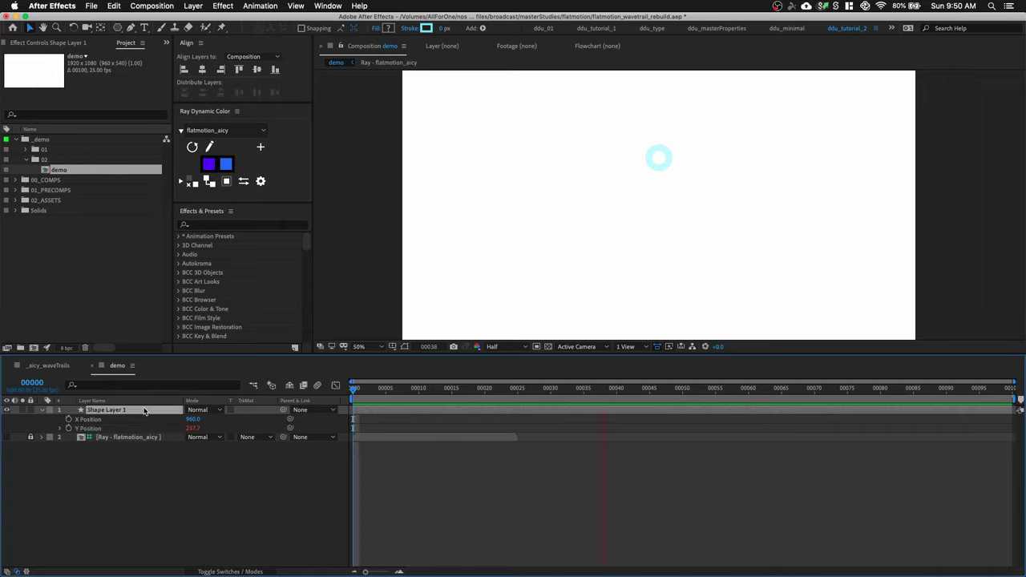
text(orb)
key(Return)
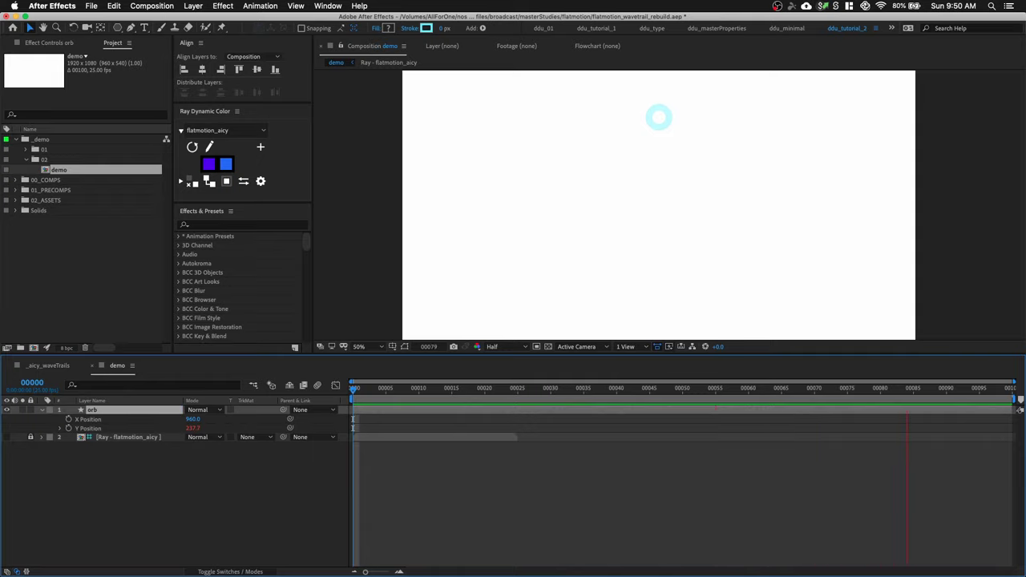
click(41, 410)
click(112, 451)
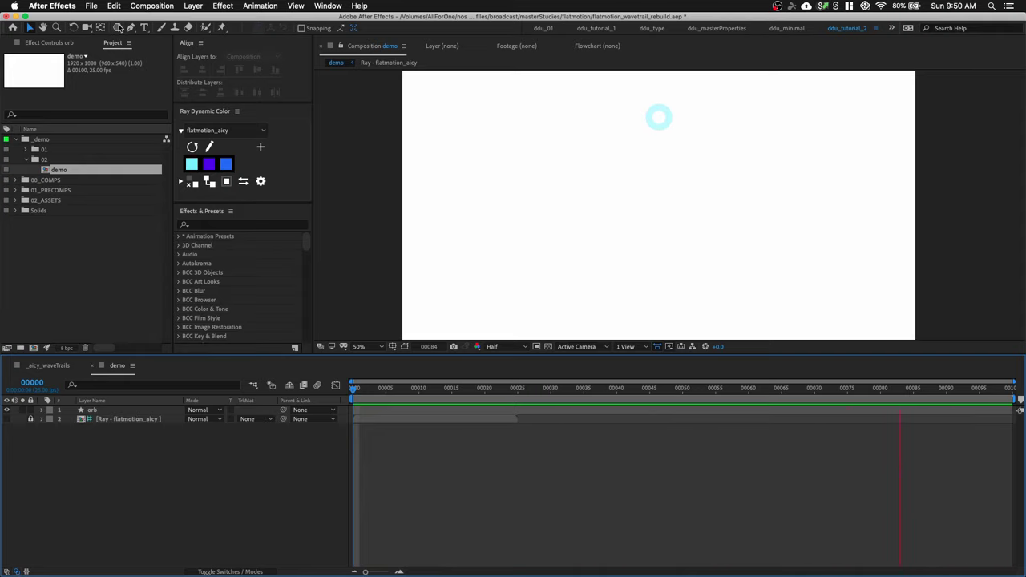
Add a full-frame polygon shape layer and color its fill with the cyan swatch of the flatmotion_aicy palette.
double_click(118, 29)
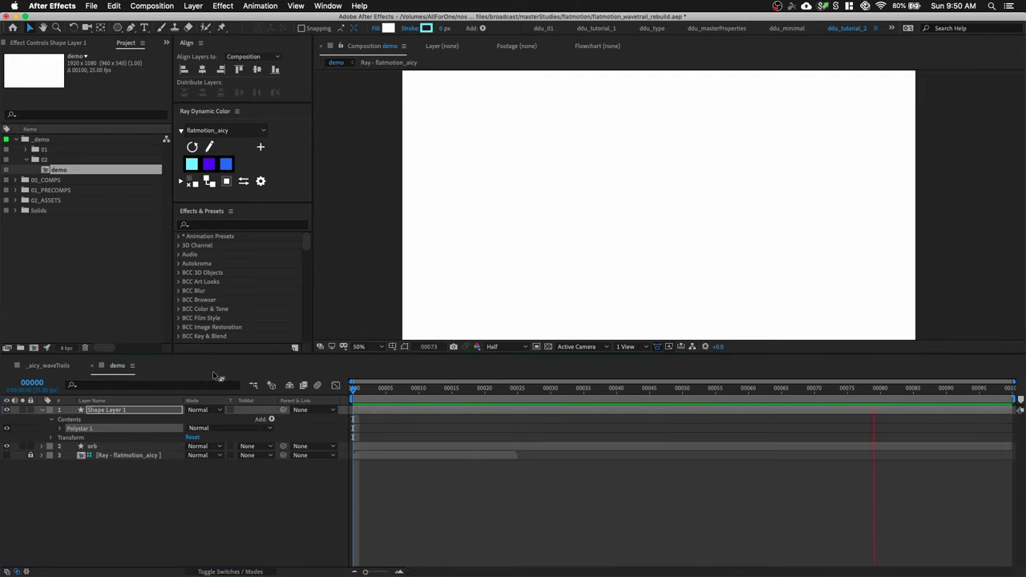
click(124, 411)
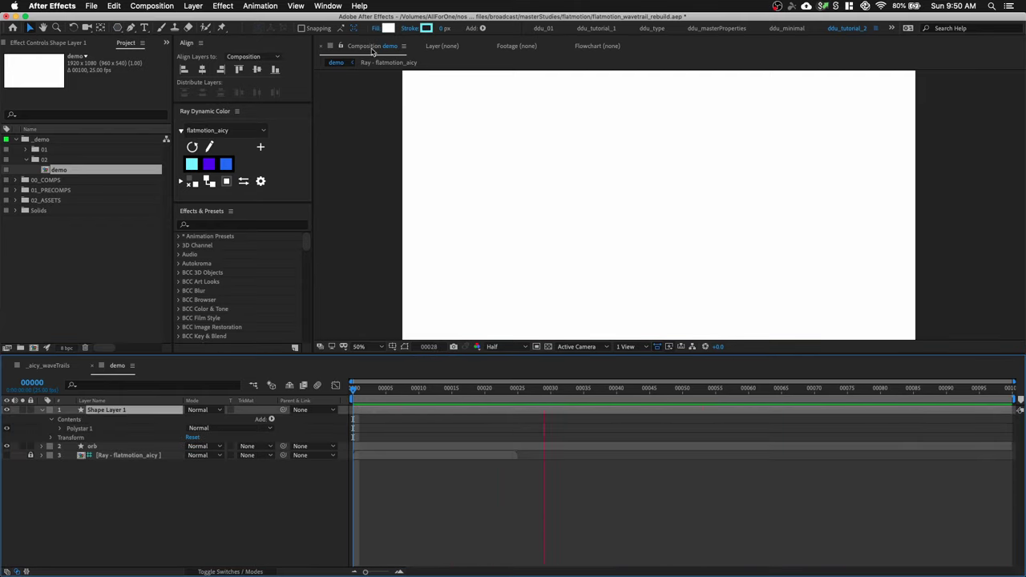
click(192, 164)
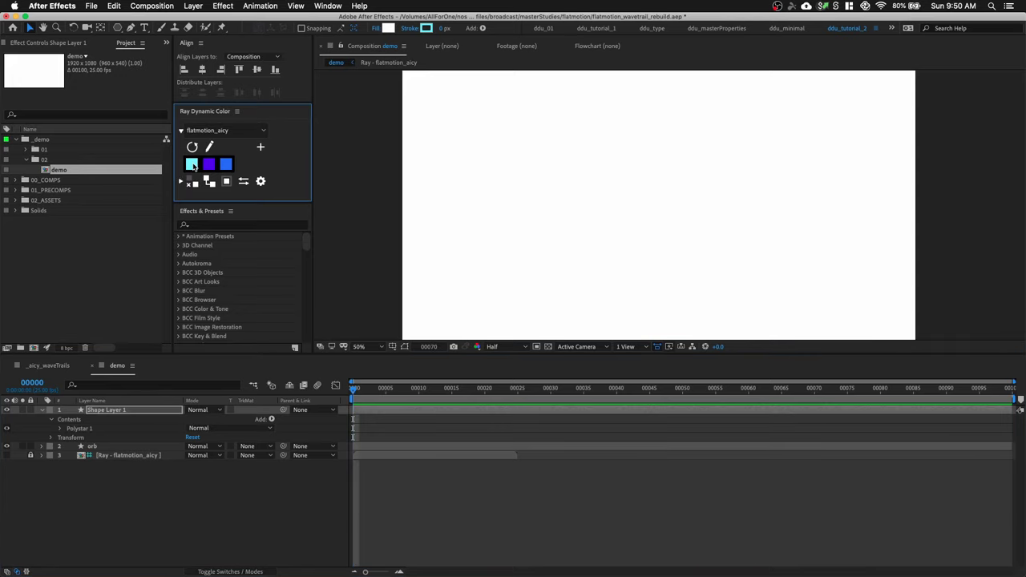
key(u)
key(u)
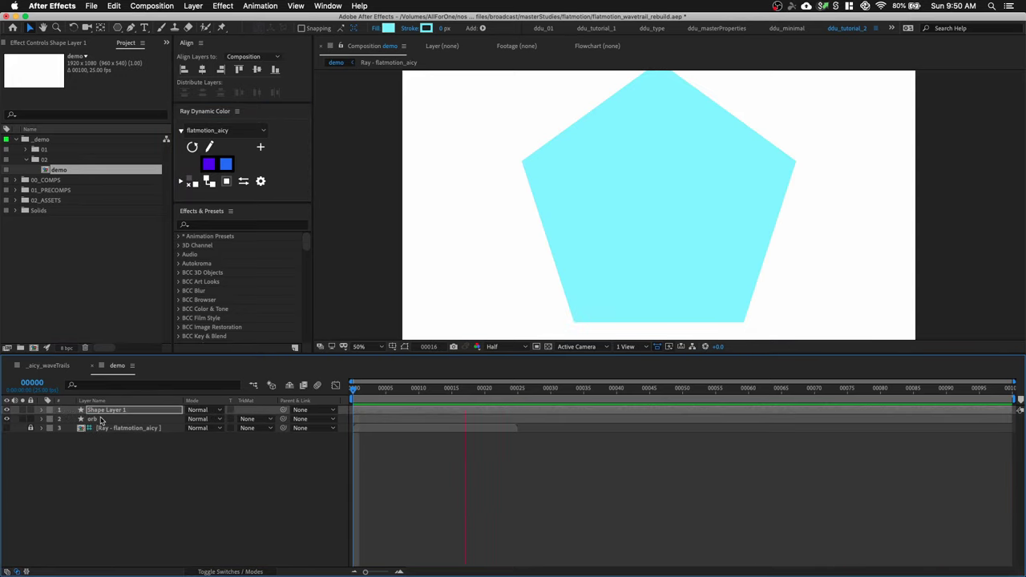
Turn the polygon on the new shape layer into a triangle by setting its Points to 3.
click(70, 437)
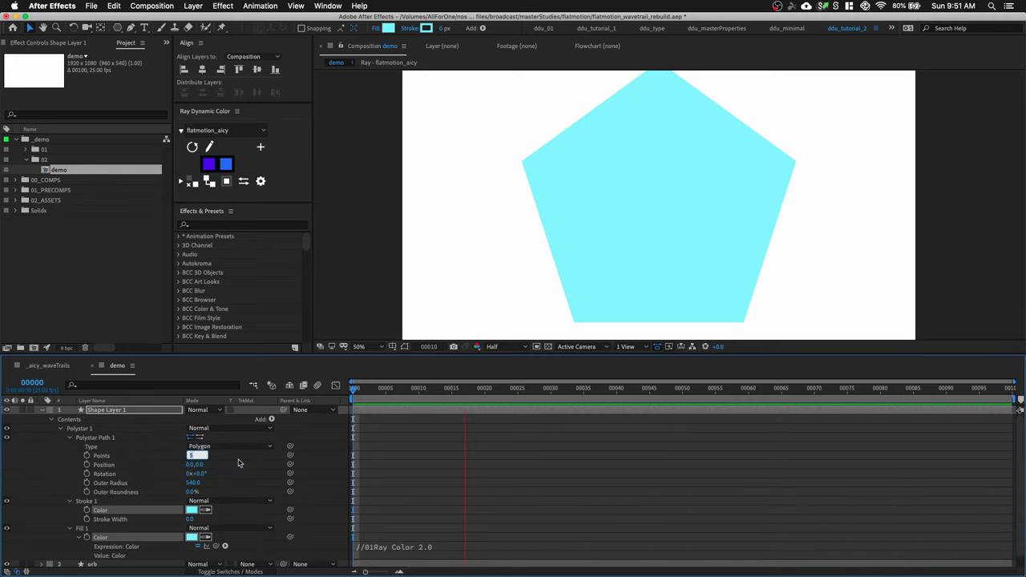
text(3)
key(Return)
click(516, 276)
Fit the triangle layer to the composition's height.
right_click(664, 165)
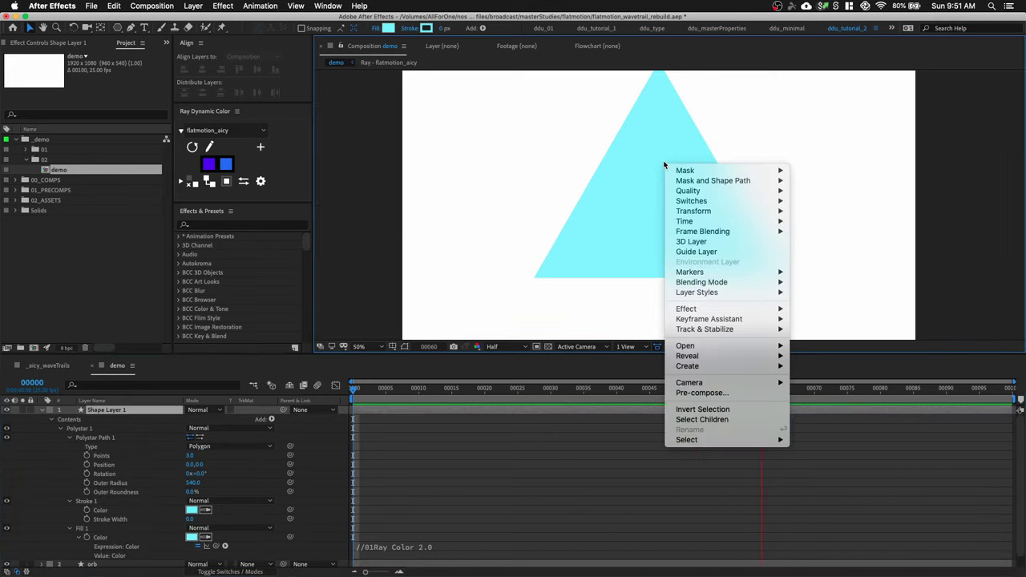
mouse_move(721, 212)
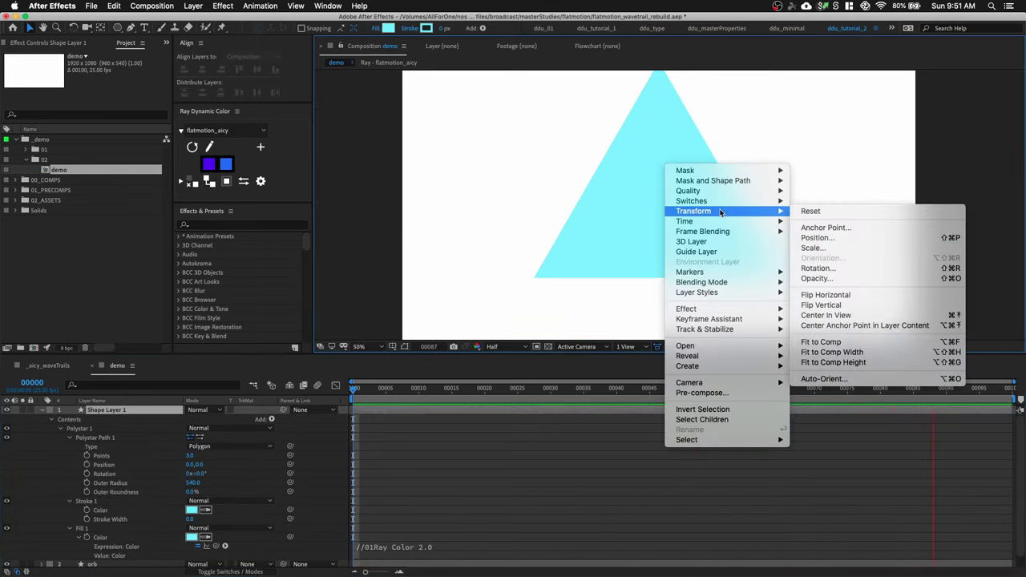
click(856, 362)
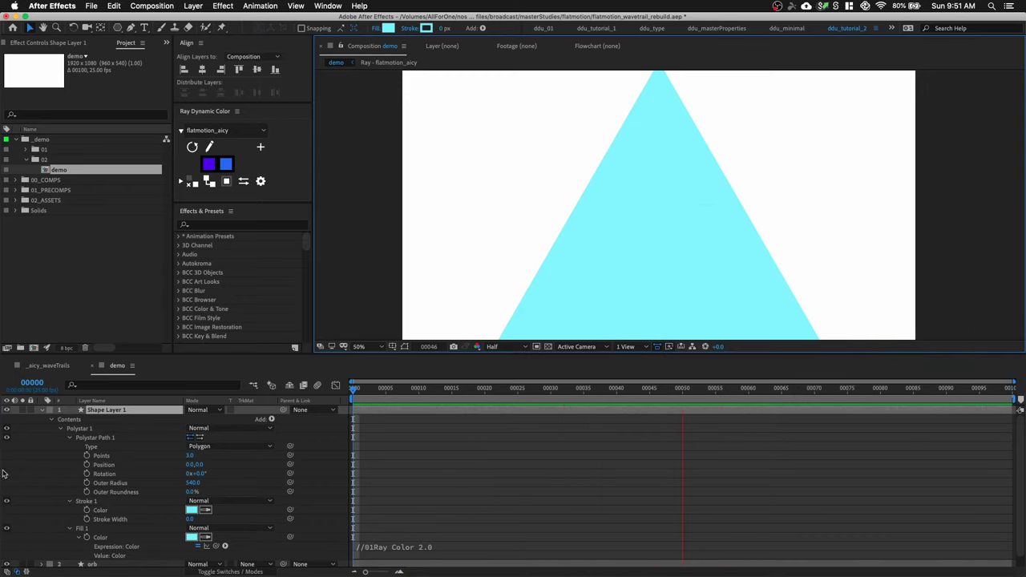
drag(658, 101, 635, 204)
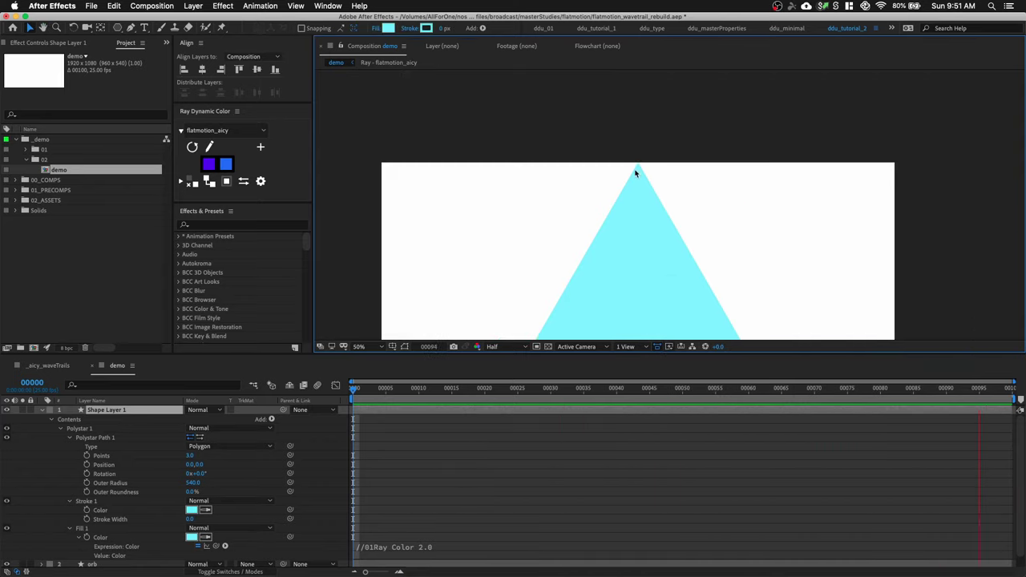
key(period)
key(space)
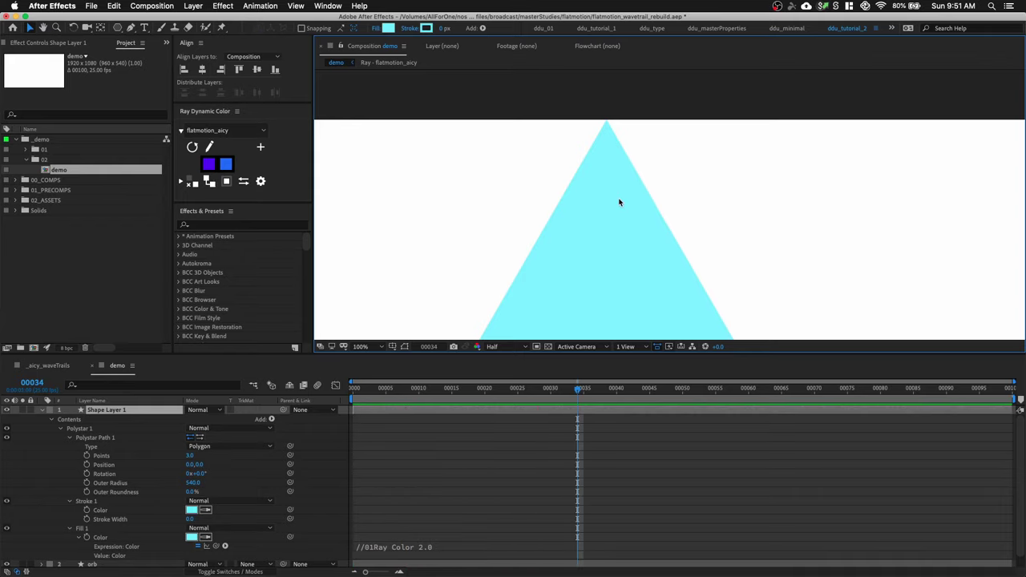
scroll(618, 201, down, 2)
mouse_move(623, 245)
mouse_down()
mouse_move(610, 183)
mouse_move(565, 188)
mouse_up()
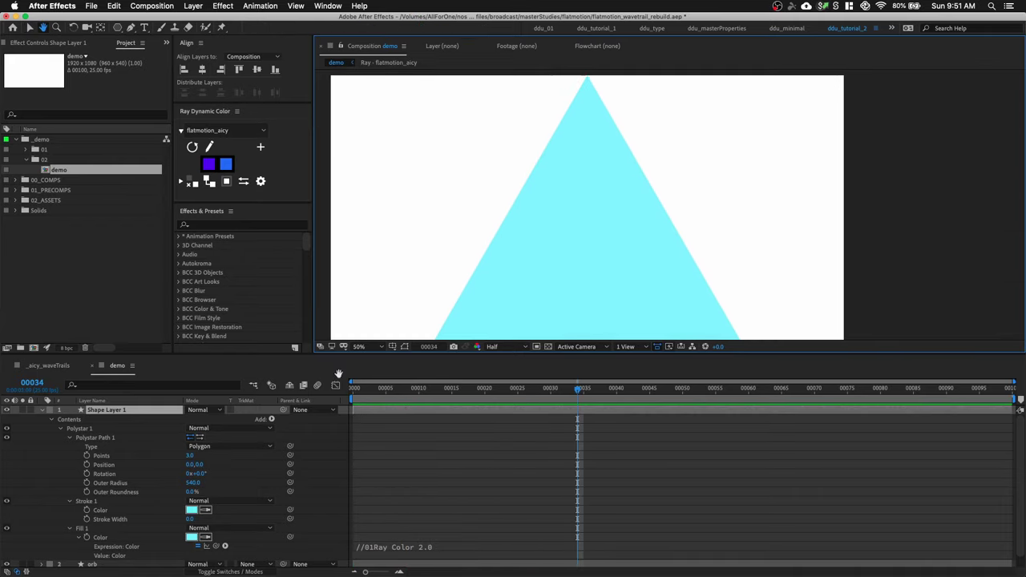
Pre-compose the triangle shape layer into a new composition named Δ, moving all attributes.
click(43, 409)
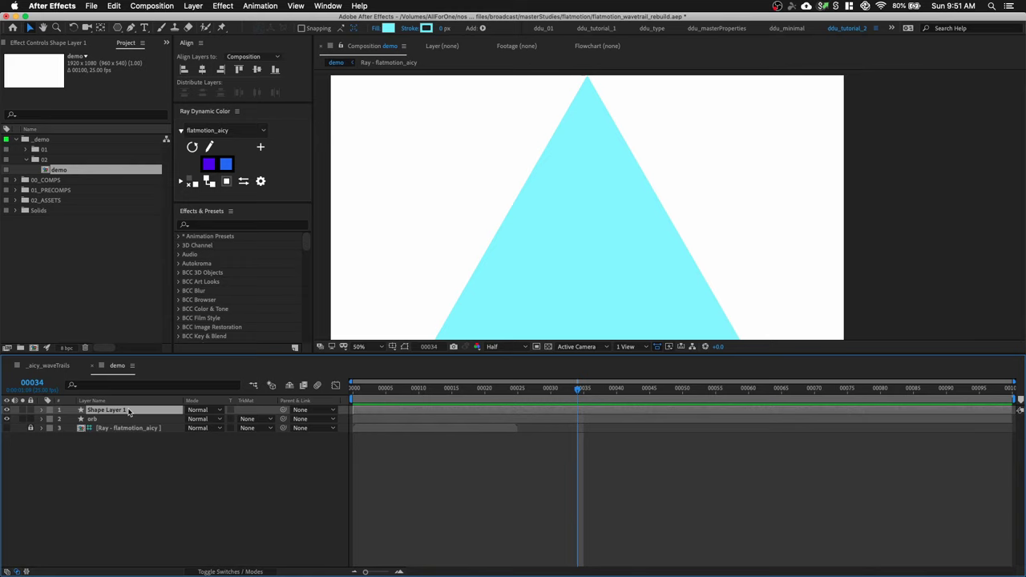
key(super+shift+c)
drag(159, 65, 592, 195)
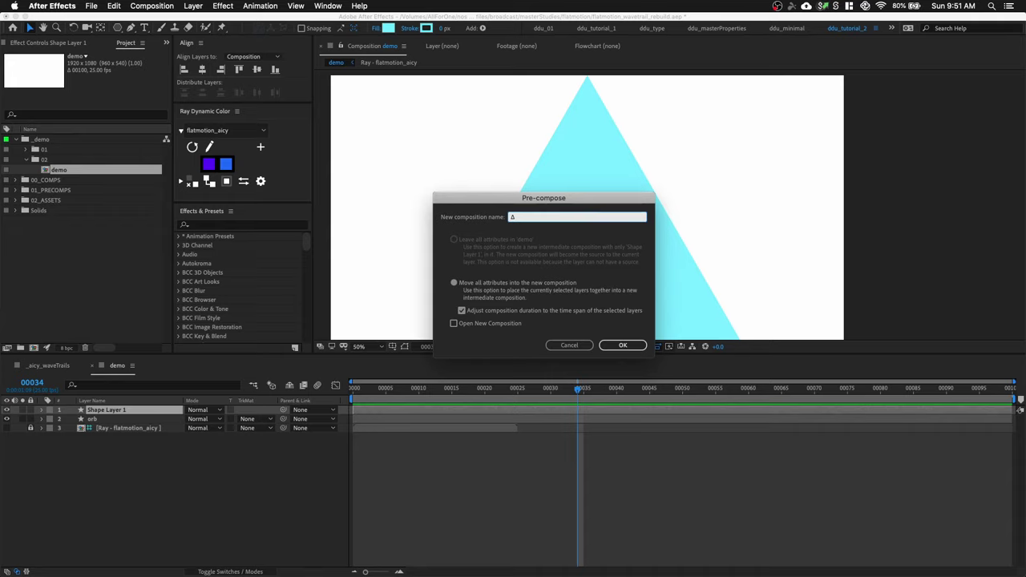
text(Δ)
key(Return)
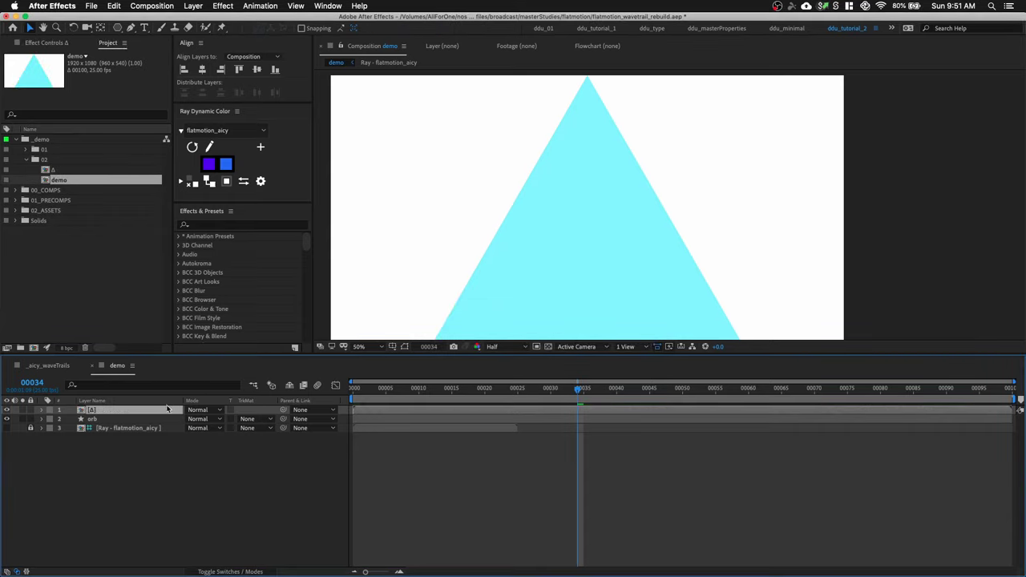
Duplicate the Δ composition twice in the project and rename the first copy Δ 2.
click(56, 170)
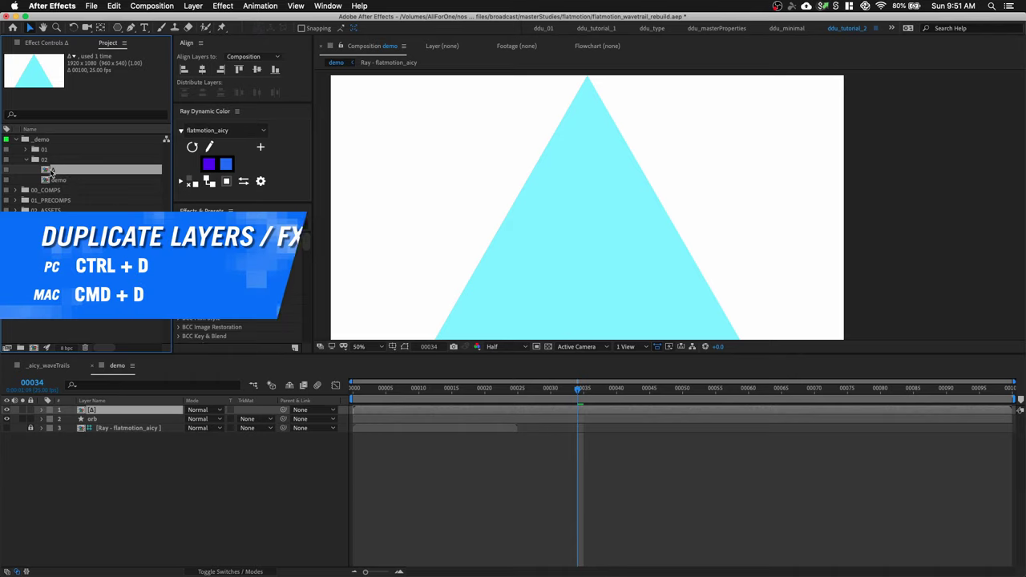
key(super+d)
key(super+d)
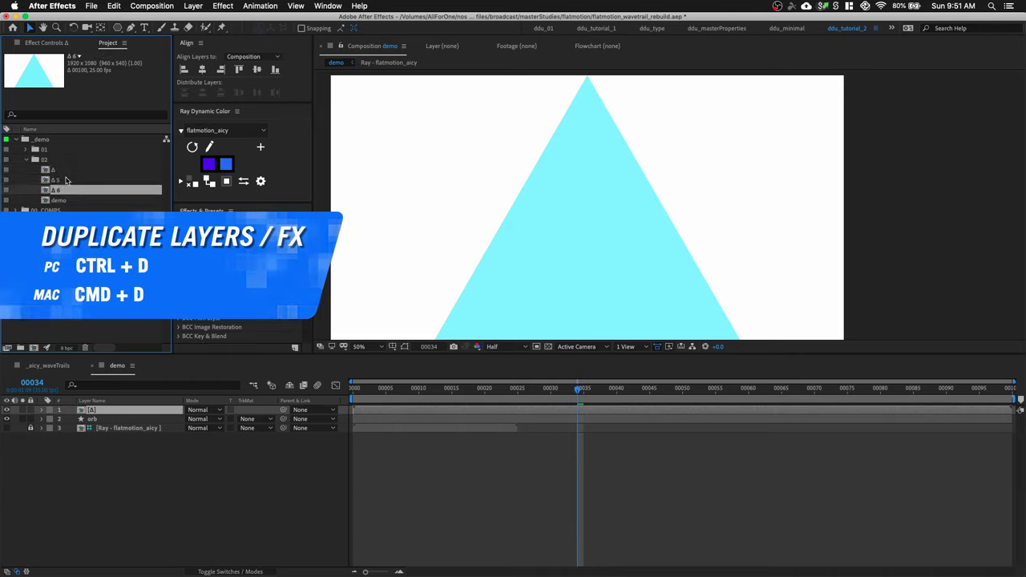
click(67, 180)
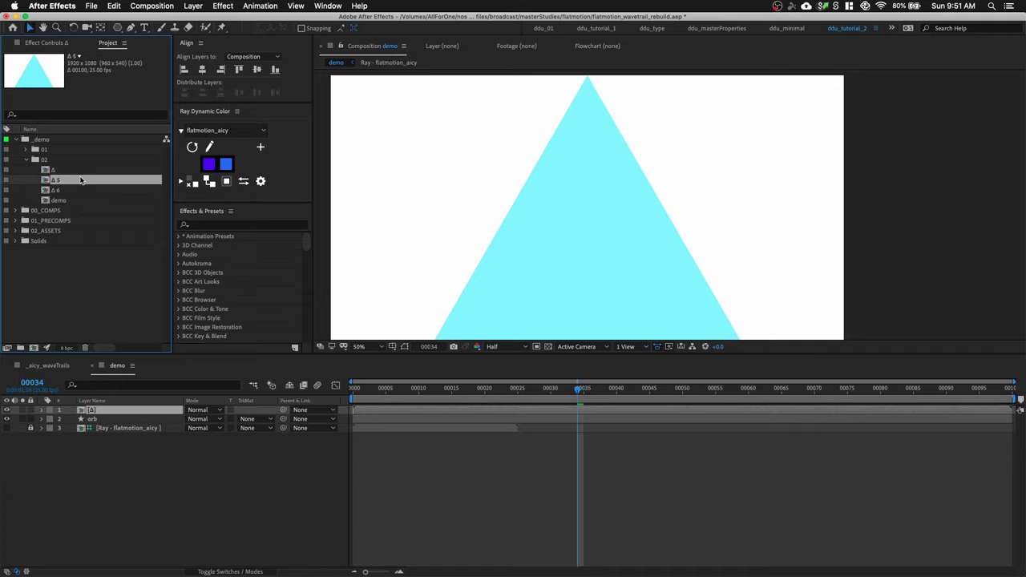
key(Return)
key(BackSpace)
text(2)
key(Return)
click(81, 192)
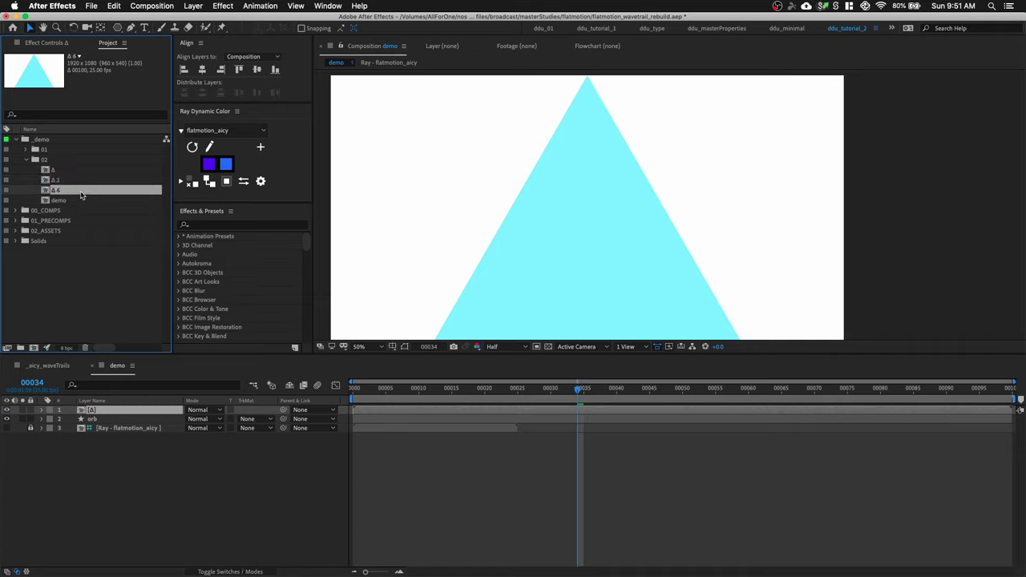
Rename the second copy of the triangle composition Δ 3.
click(74, 181)
click(74, 191)
key(Return)
key(BackSpace)
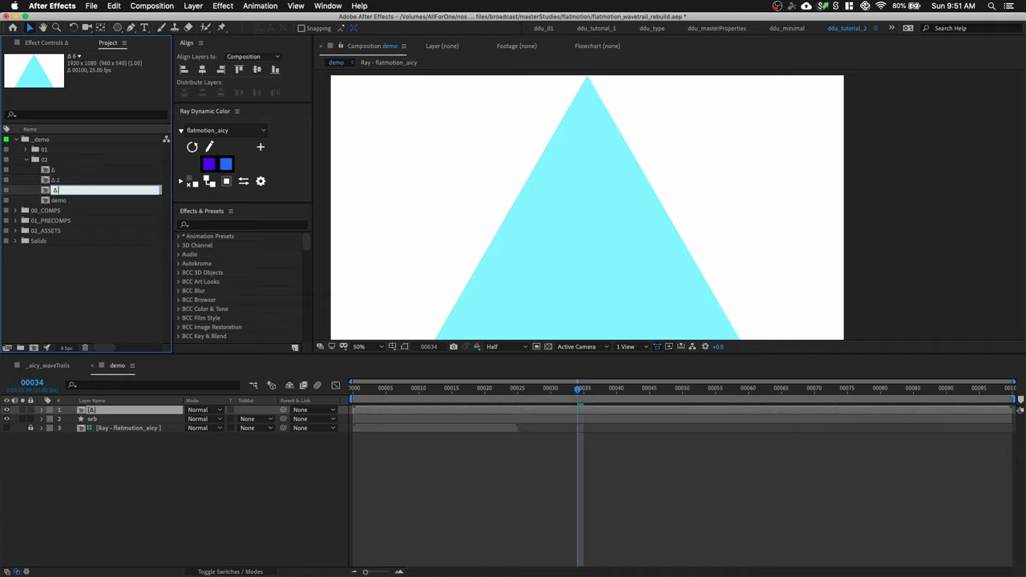
text(3)
key(Return)
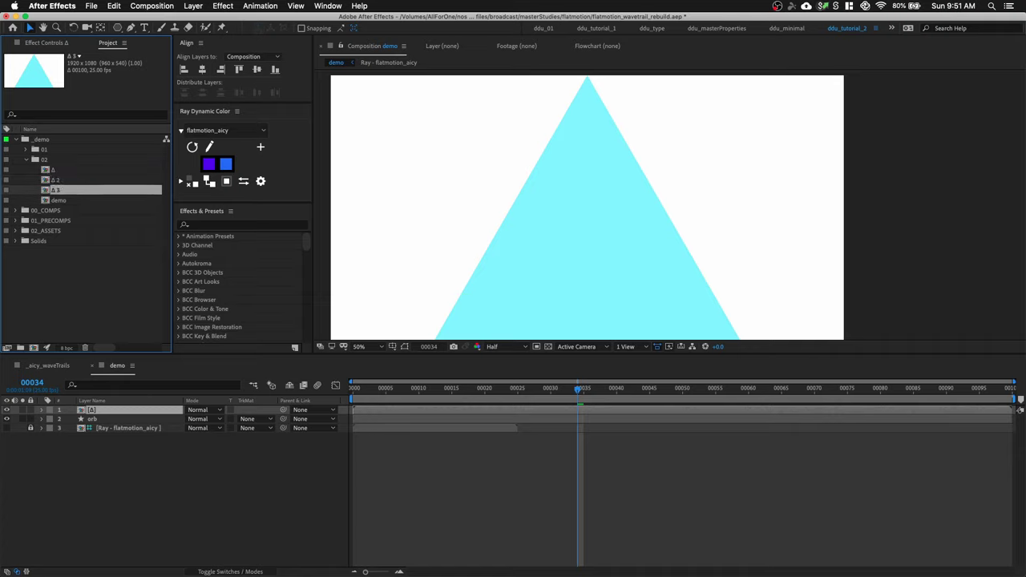
Open the Δ composition and change the triangle's fill from solid color to linear gradient.
click(66, 169)
click(68, 181)
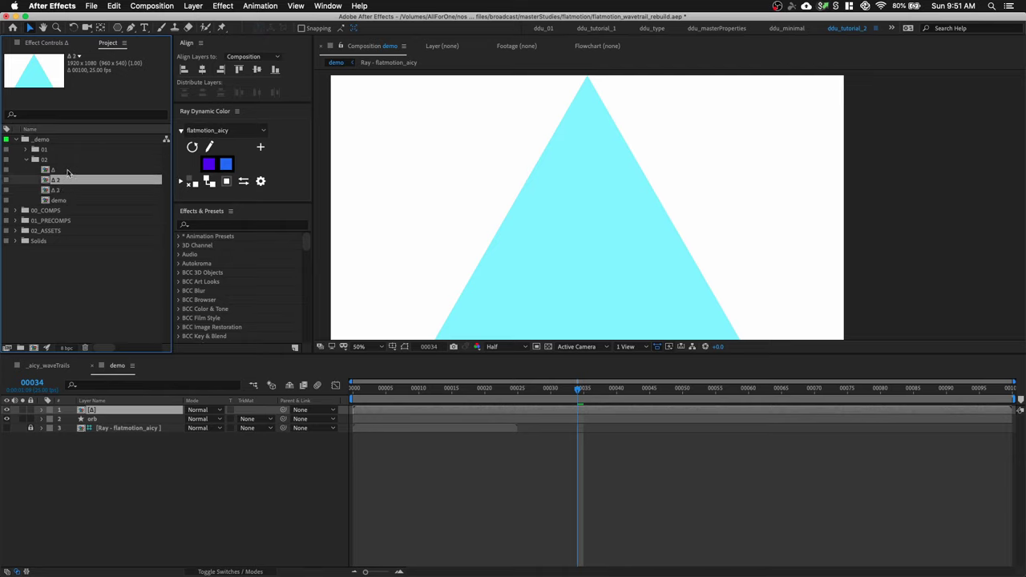
click(67, 171)
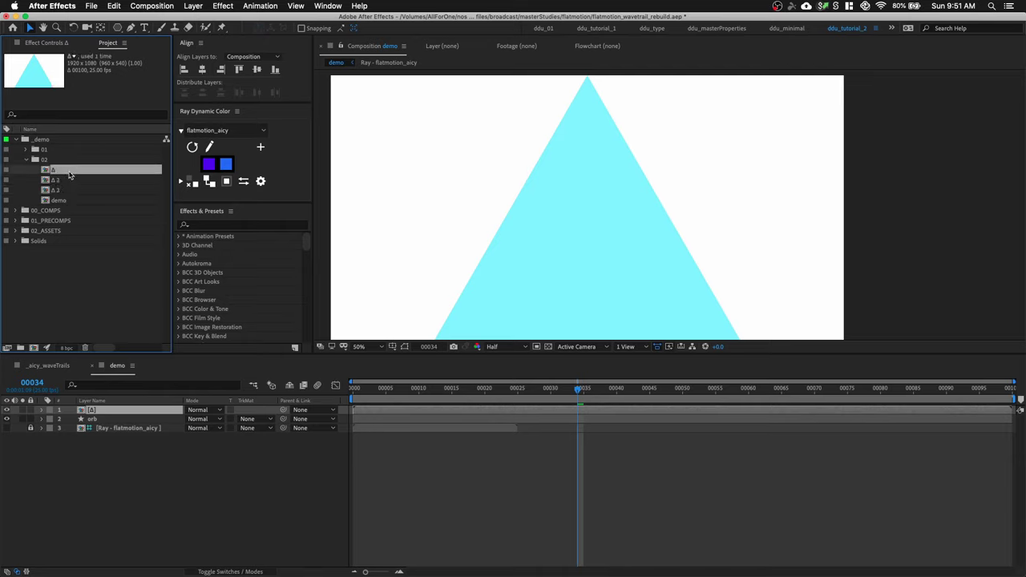
double_click(54, 170)
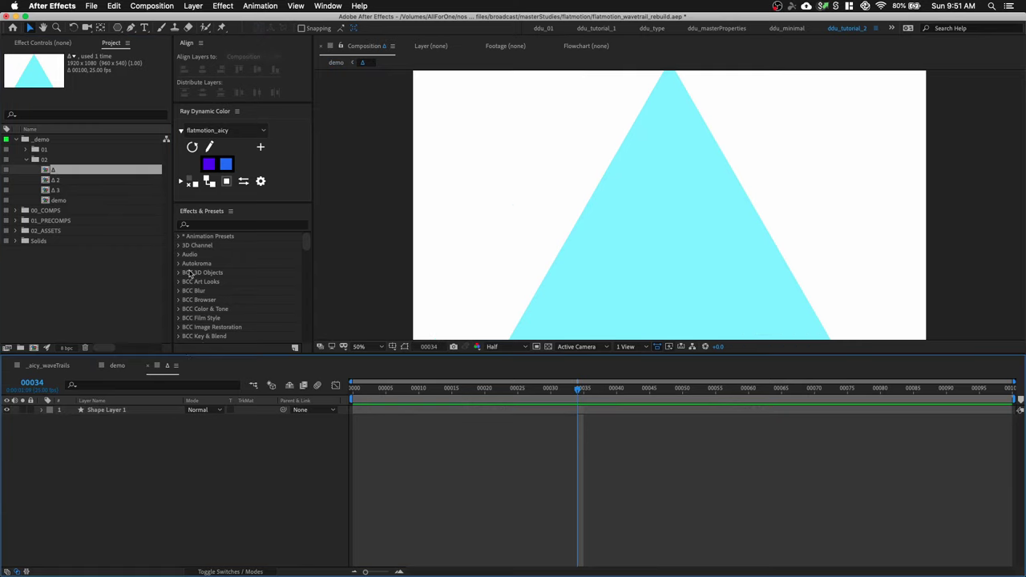
click(377, 28)
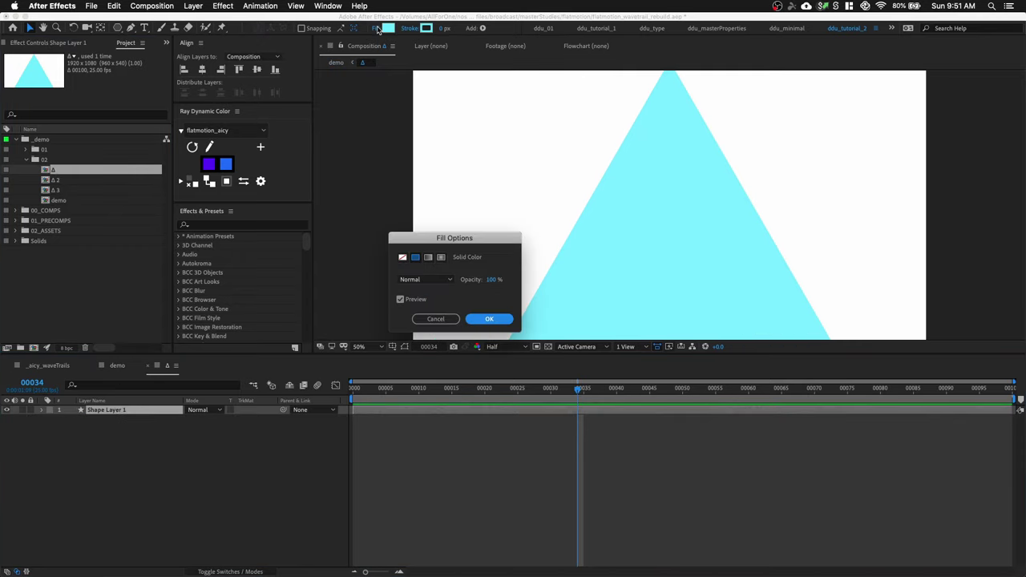
click(428, 257)
click(489, 319)
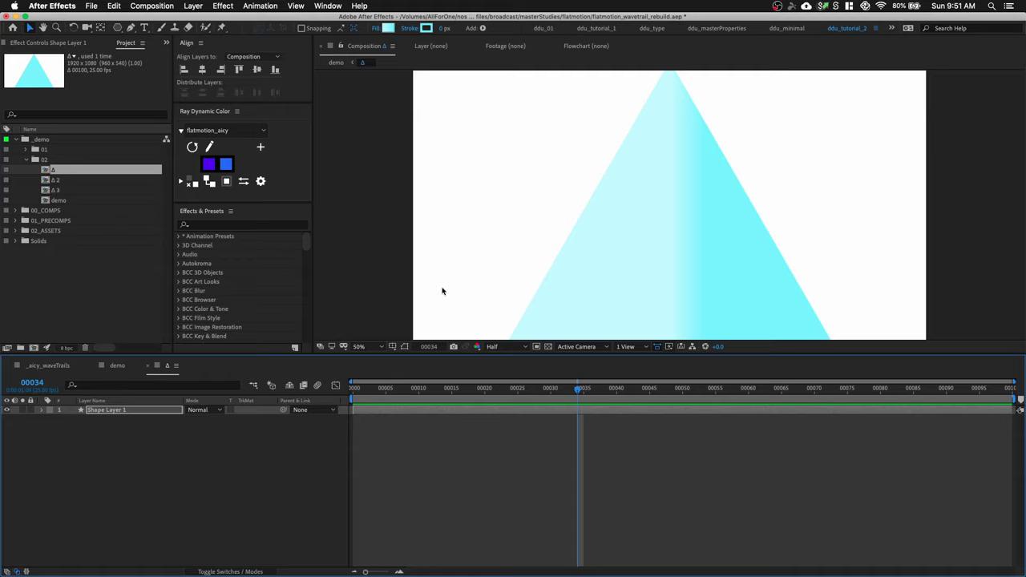
Orient the triangle's gradient vertically, with its end point at the apex and its start point near the base.
click(607, 259)
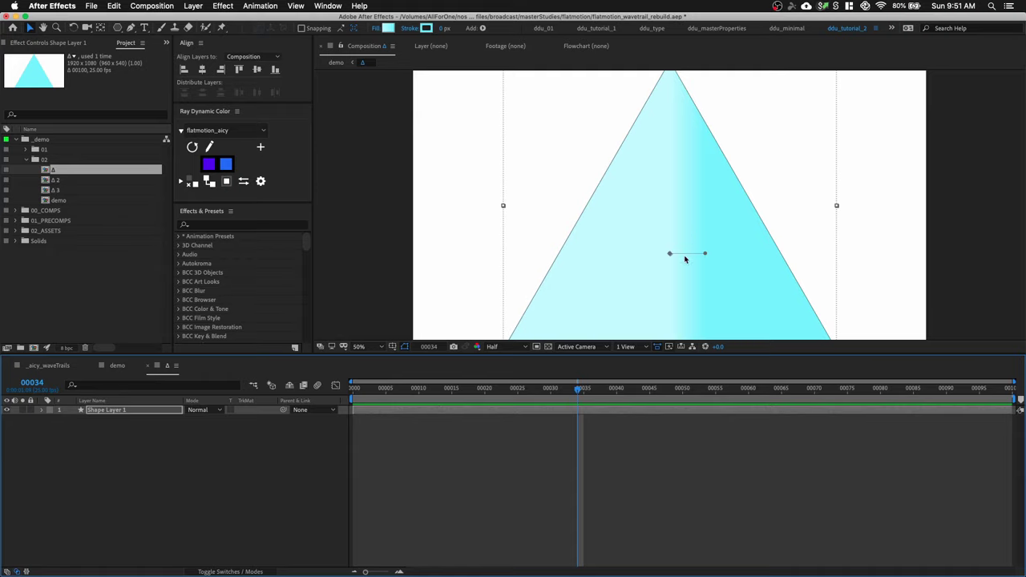
drag(707, 256, 658, 136)
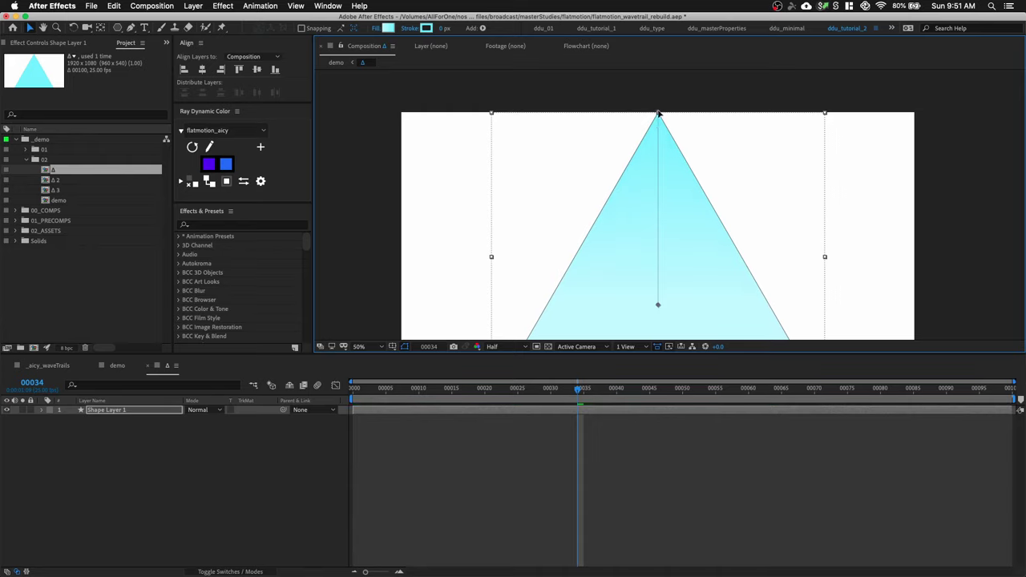
scroll(641, 151, down, 5)
drag(650, 187, 650, 269)
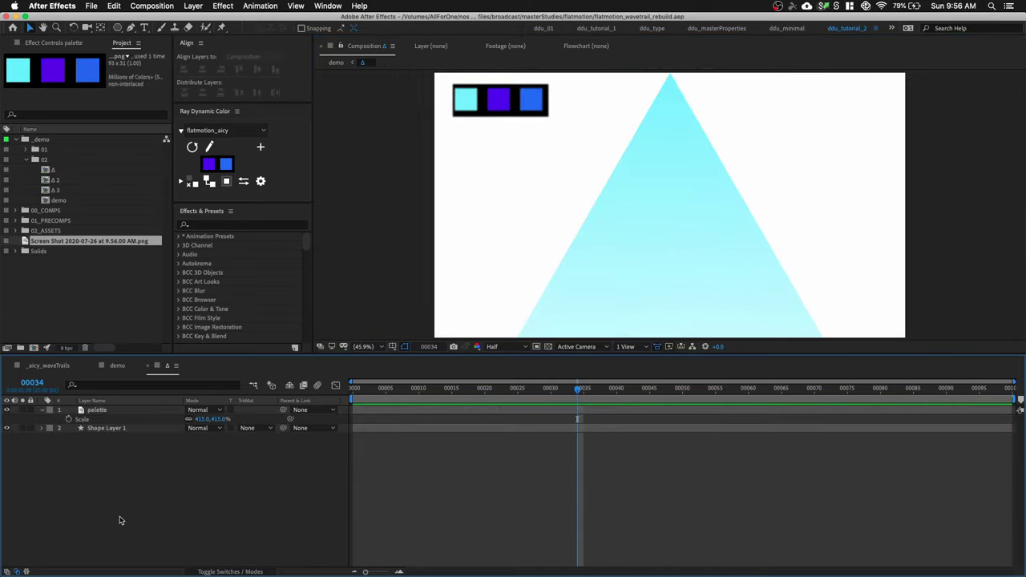
Recolor the triangle's gradient with the palette's violet (4E00EB) at the apex and cyan (78F6FE) at the base.
click(120, 430)
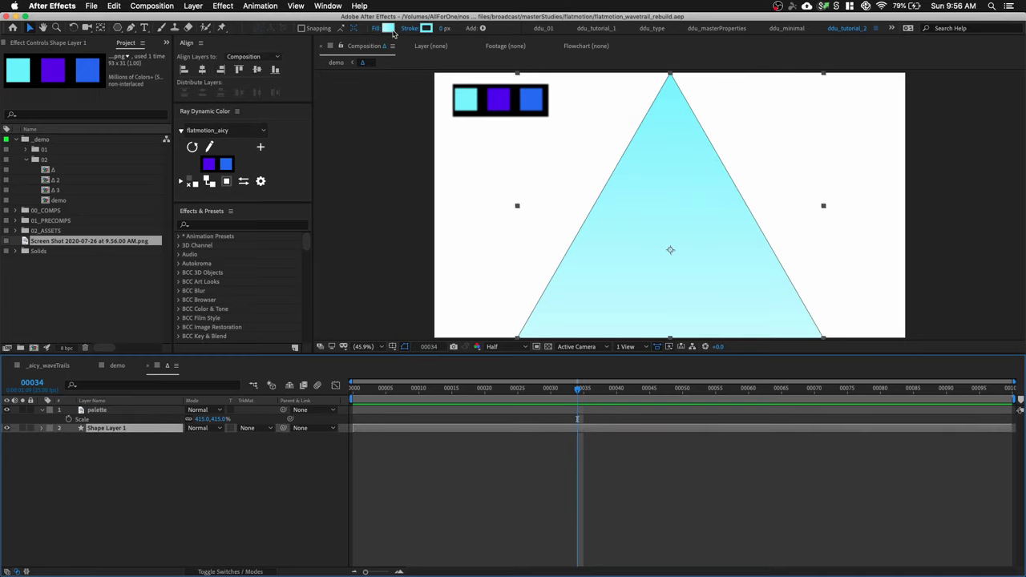
click(390, 29)
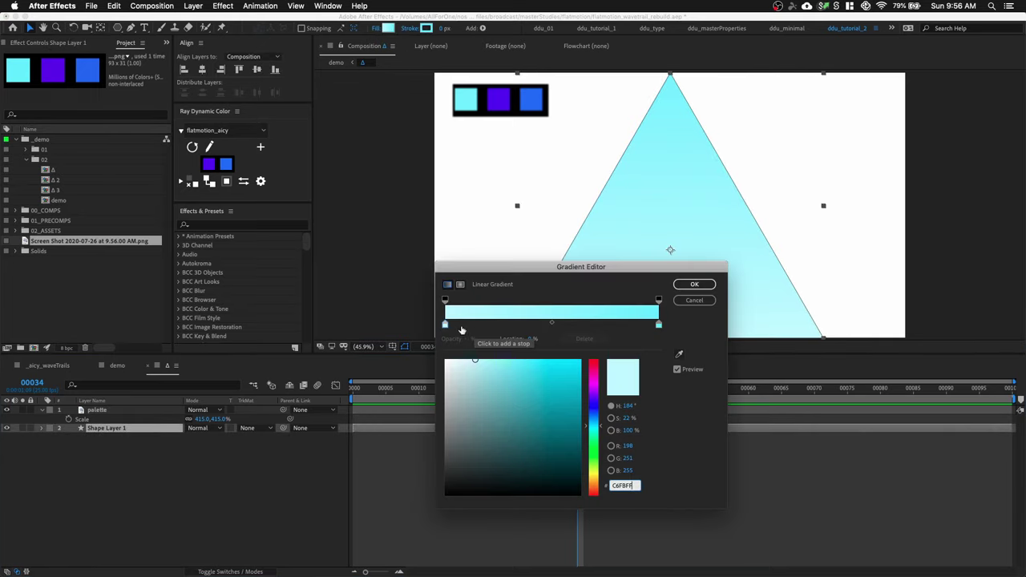
click(445, 325)
click(678, 356)
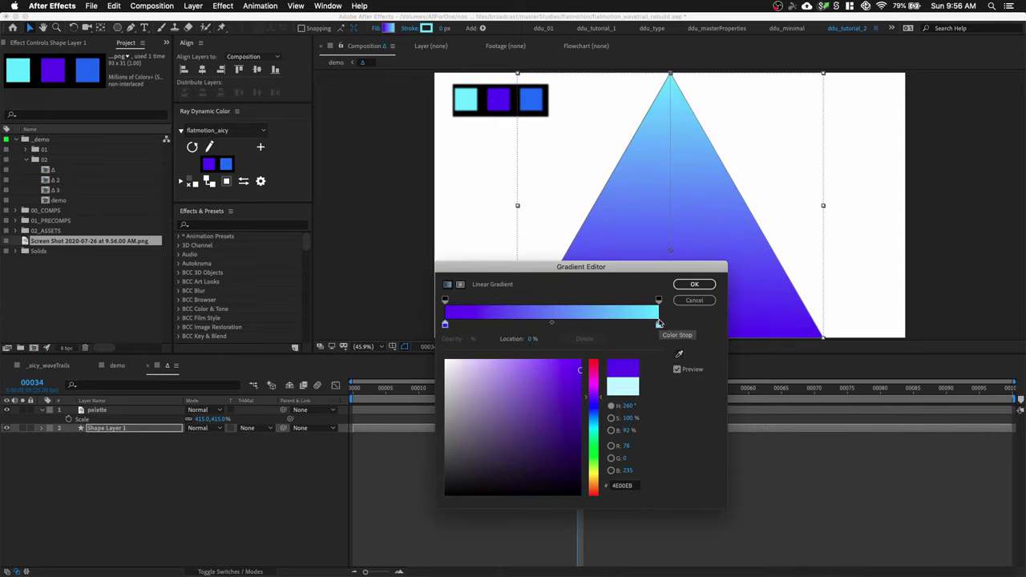
mouse_move(658, 323)
mouse_down()
mouse_move(447, 325)
mouse_move(658, 323)
mouse_up()
drag(501, 324, 440, 325)
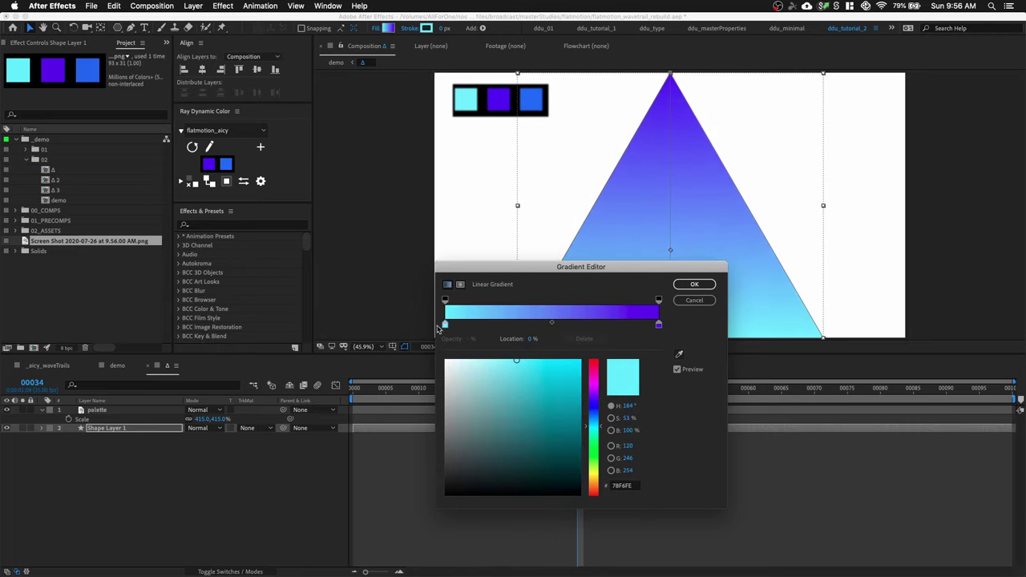
click(694, 285)
click(572, 467)
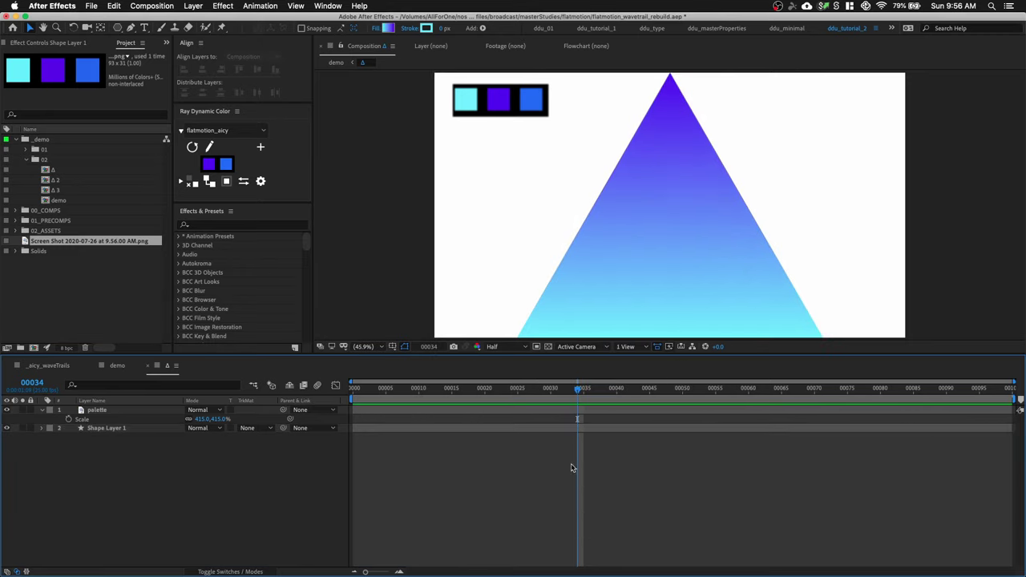
Open the Δ 2 composition and reduce the opacity of its triangle shape layer.
click(113, 180)
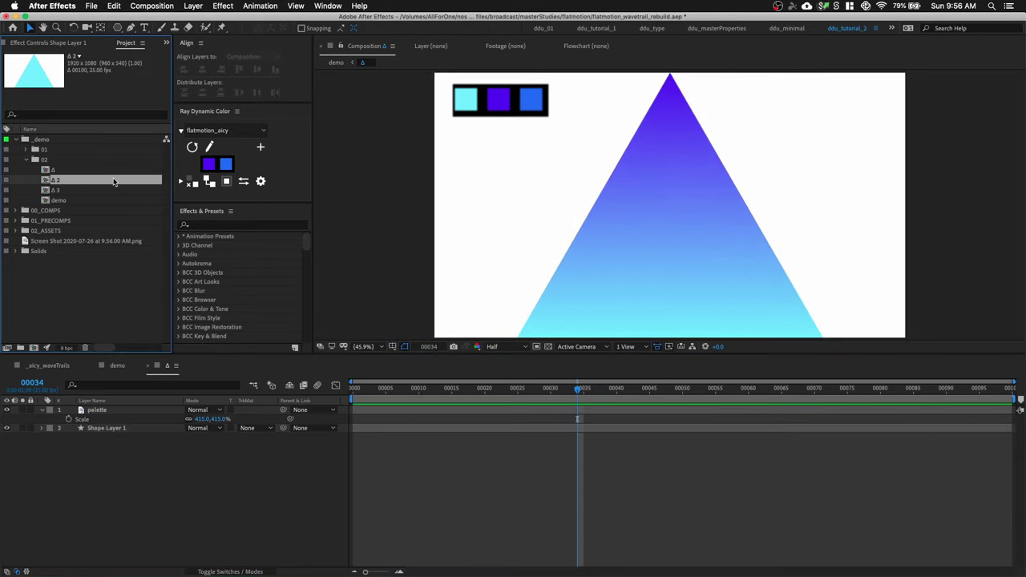
double_click(113, 180)
click(109, 410)
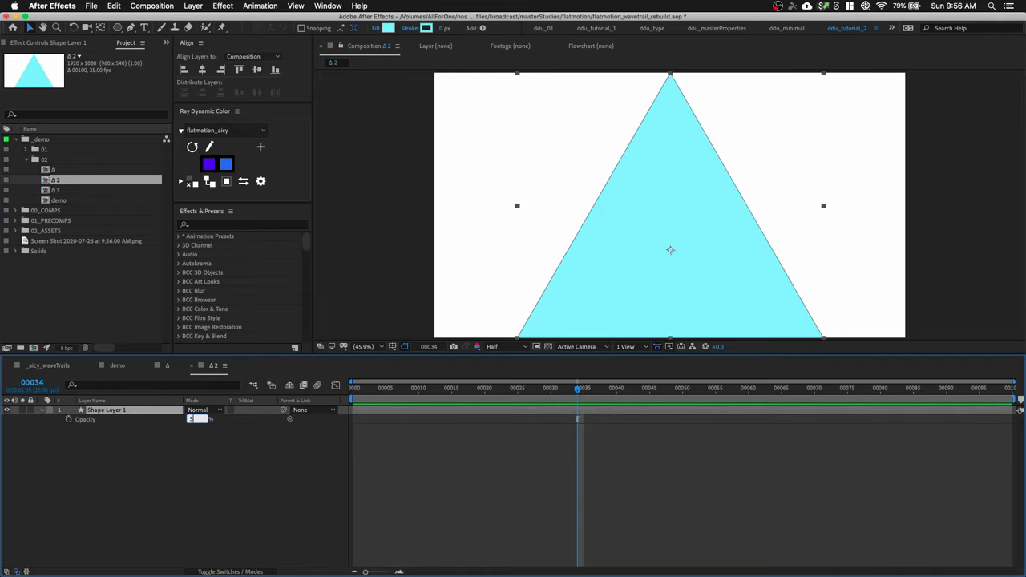
click(179, 458)
Open the Δ 3 composition, remove the triangle's fill and give it a thin cyan stroke.
double_click(64, 191)
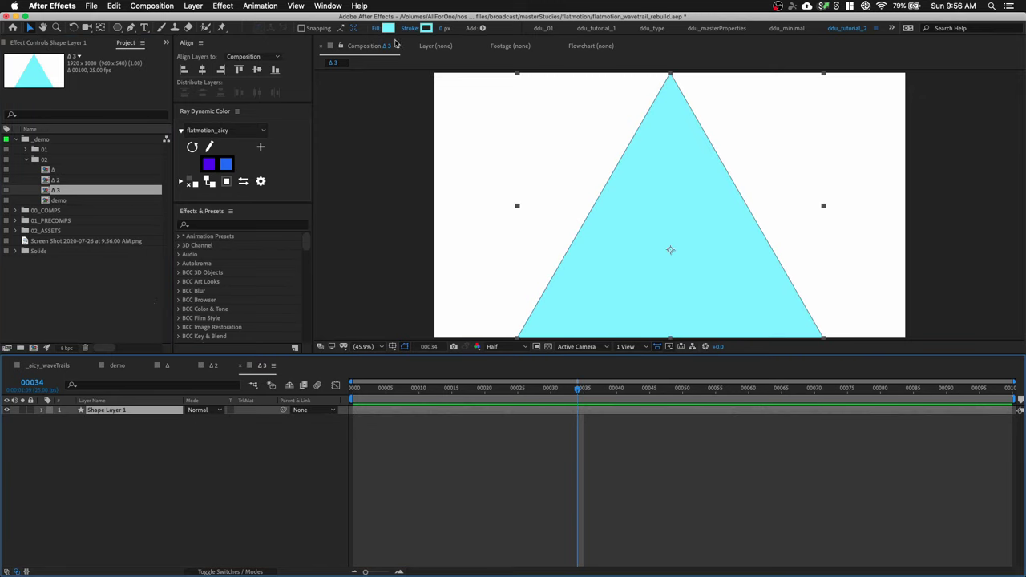
click(376, 29)
click(400, 258)
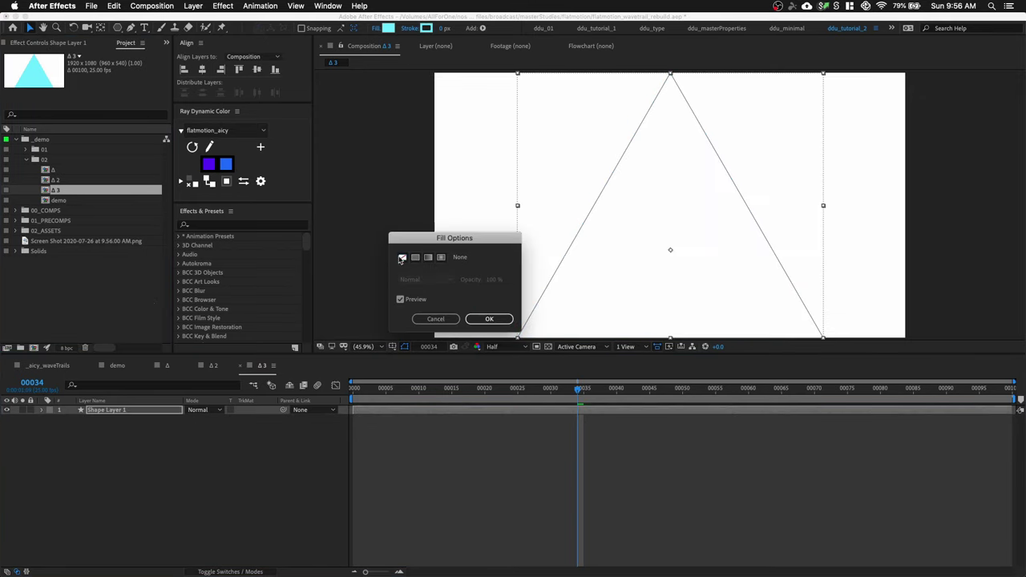
click(491, 320)
click(441, 30)
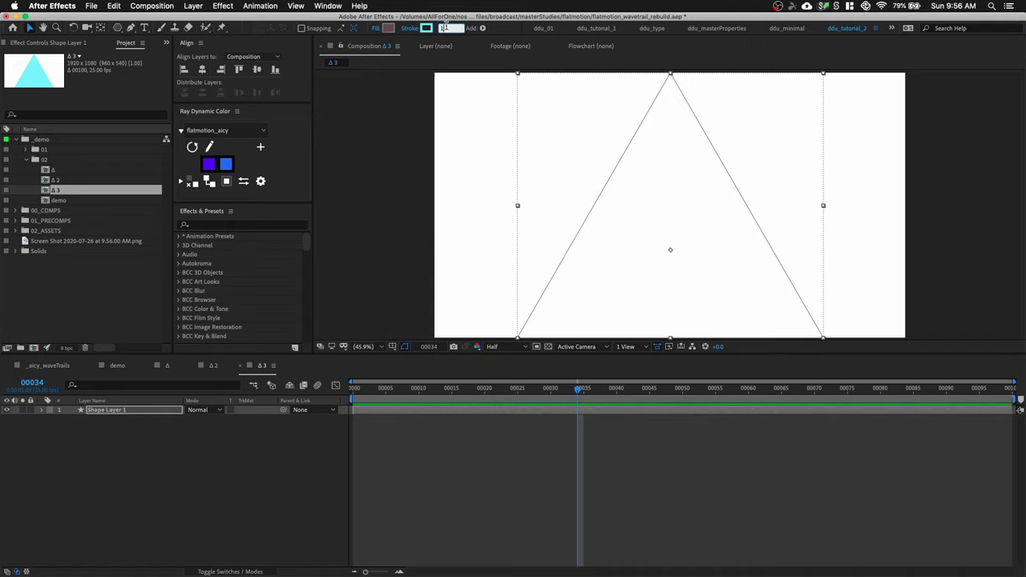
click(155, 452)
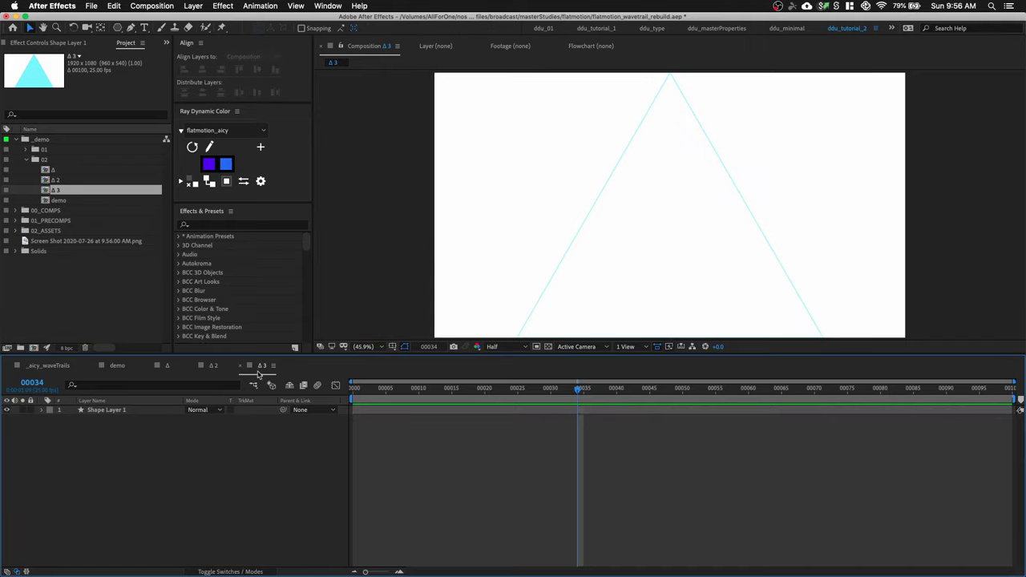
Close the triangle compositions and add Δ 2 and Δ 3 to the demo composition directly below the Δ layer.
key(super+w)
key(super+w)
key(super+w)
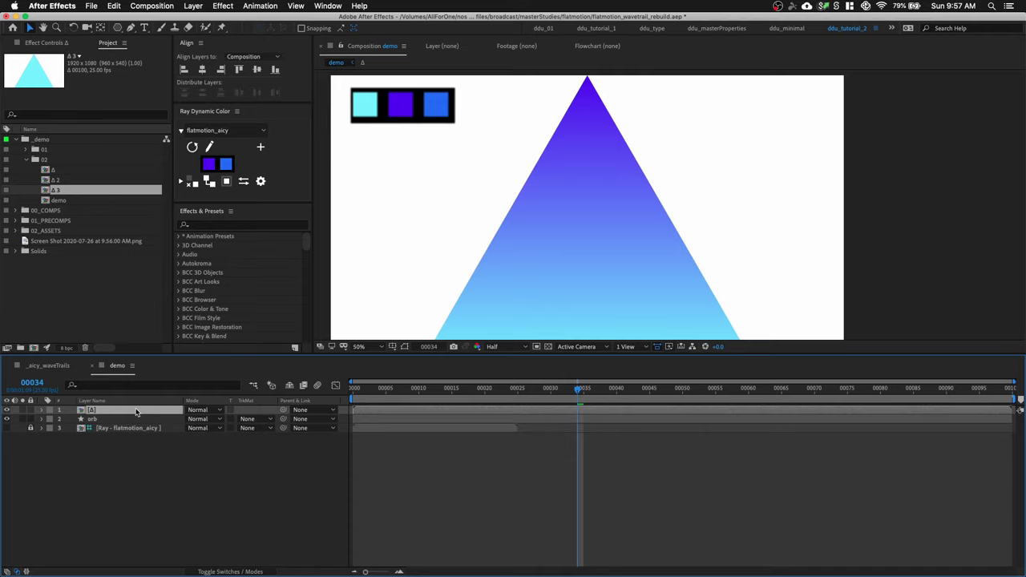
shift+click(62, 183)
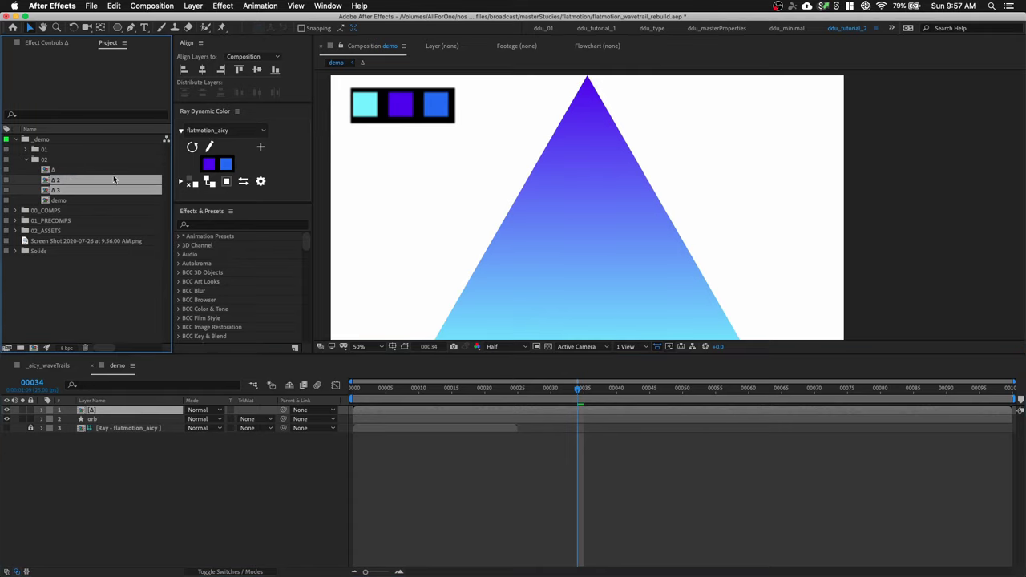
drag(62, 183, 119, 417)
shift+click(119, 411)
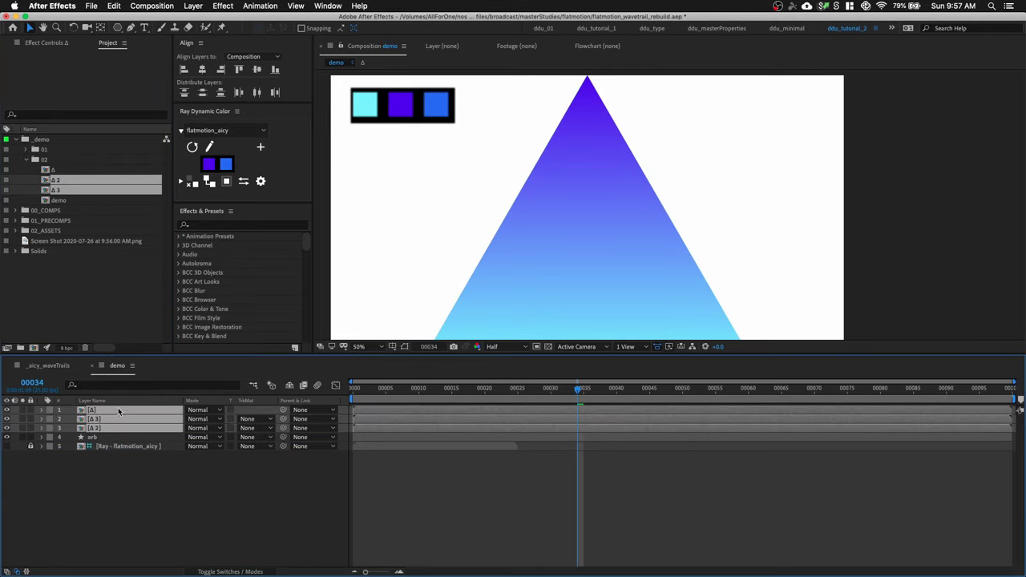
Arrange the three triangle layers beneath orb with their apexes meeting the ring, and parent them to the orb layer.
drag(471, 390, 422, 393)
drag(112, 418, 114, 445)
drag(586, 169, 588, 236)
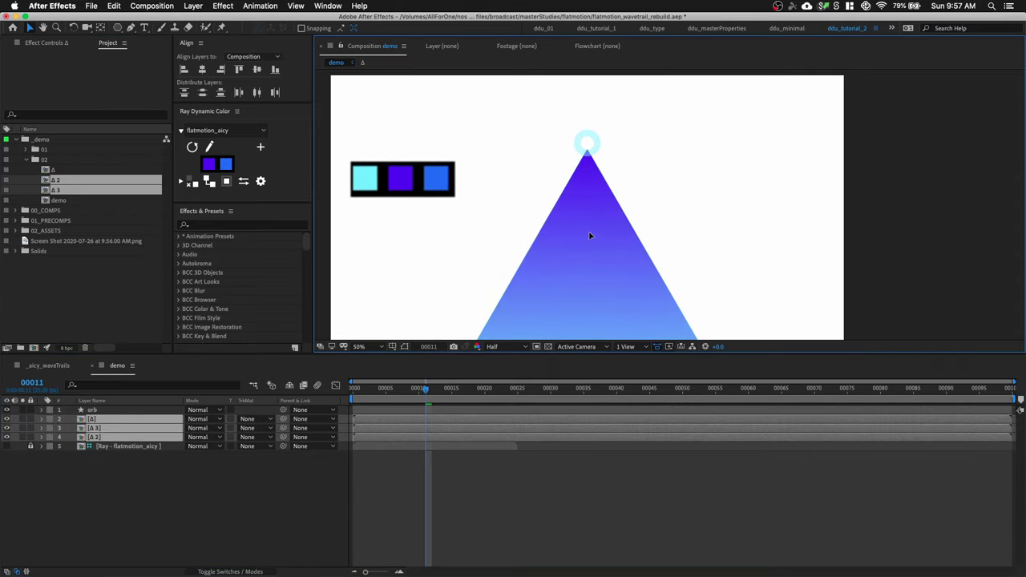
drag(283, 439, 92, 411)
Delete the palette layer from the Δ composition and return to the demo composition.
double_click(116, 427)
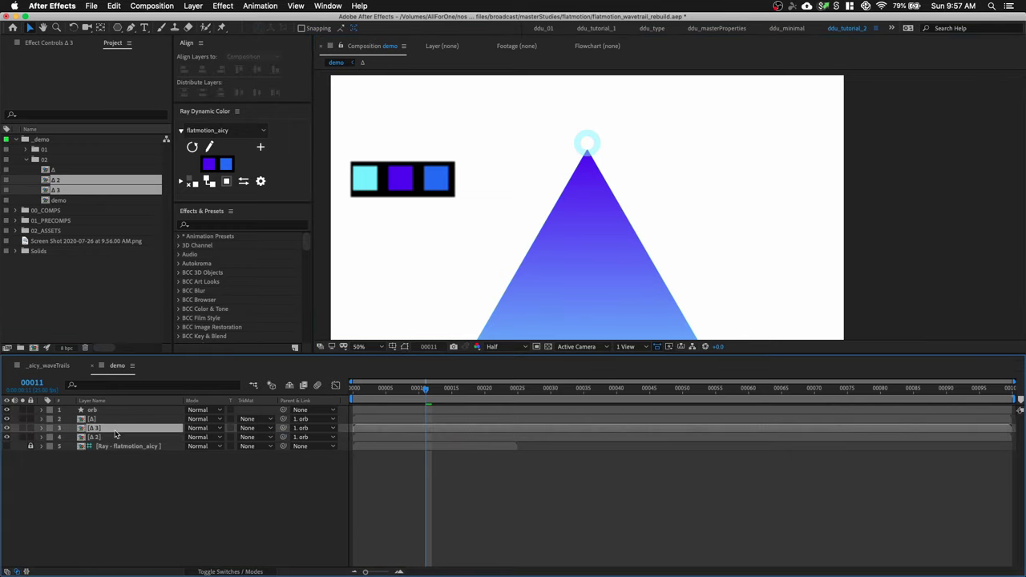
click(48, 365)
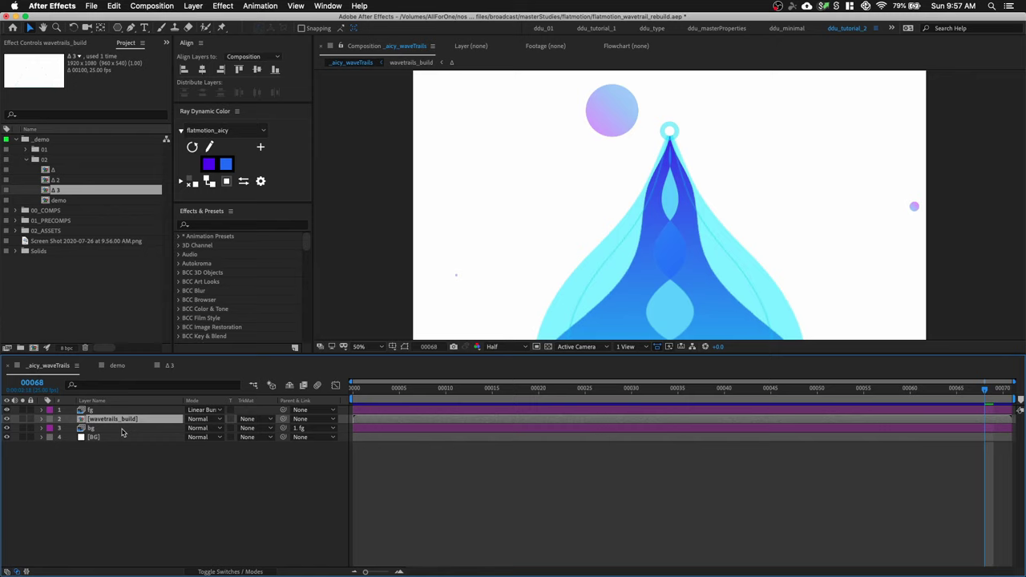
double_click(112, 419)
click(113, 411)
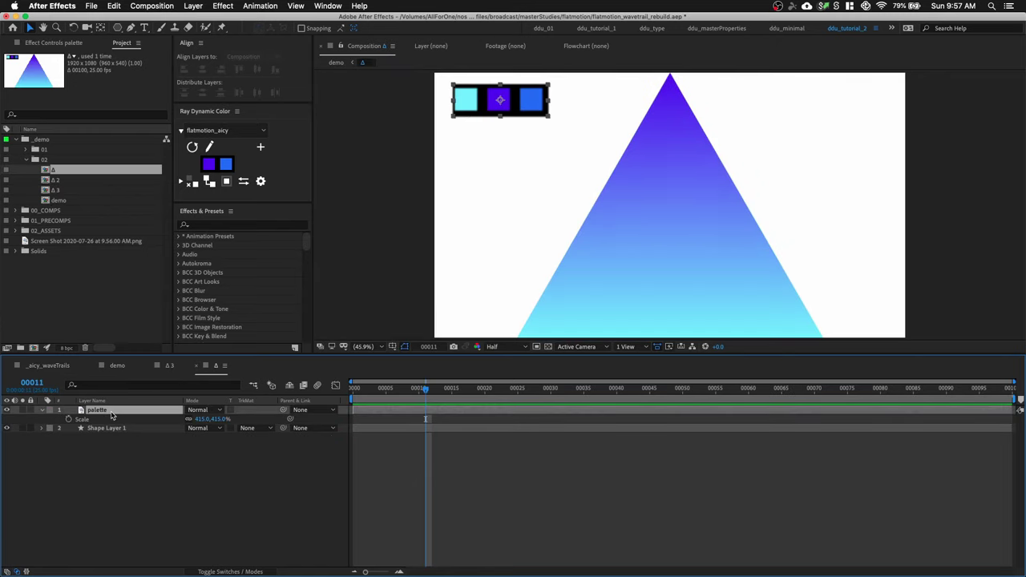
key(Delete)
click(114, 366)
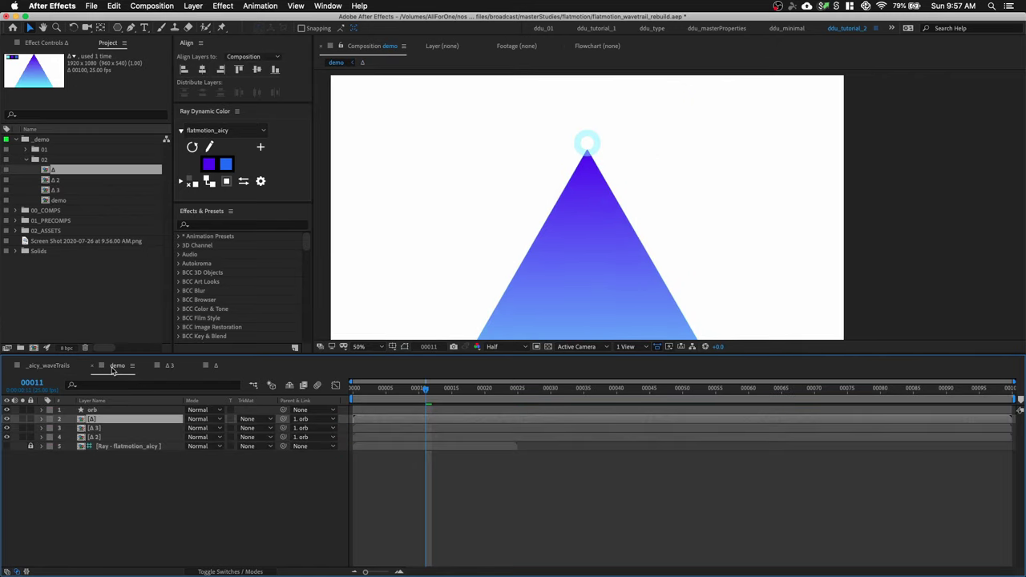
Preview the demo animation from the first frame and apply the Wave Warp effect to the Δ layer.
key(Home)
key(space)
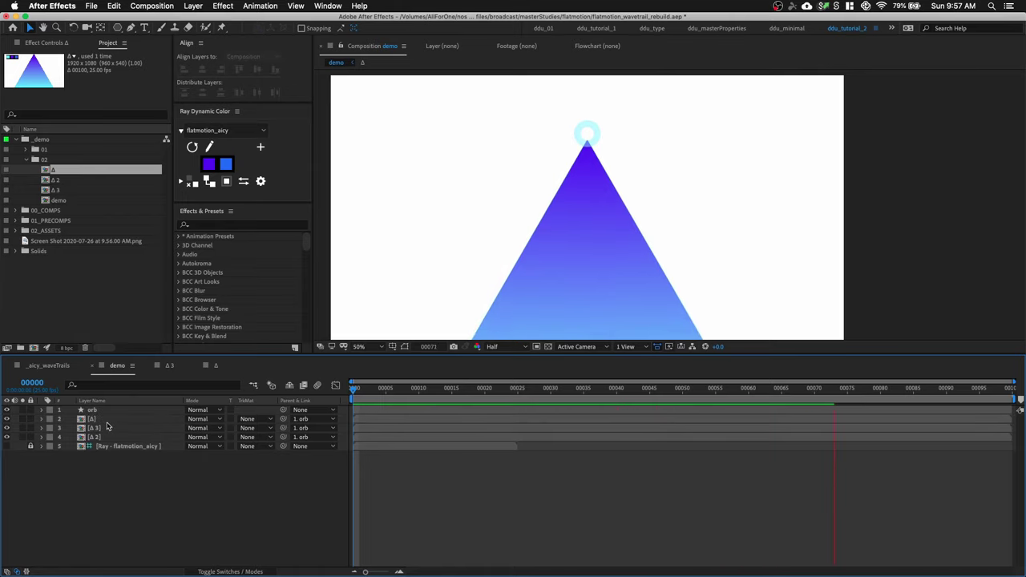
click(52, 43)
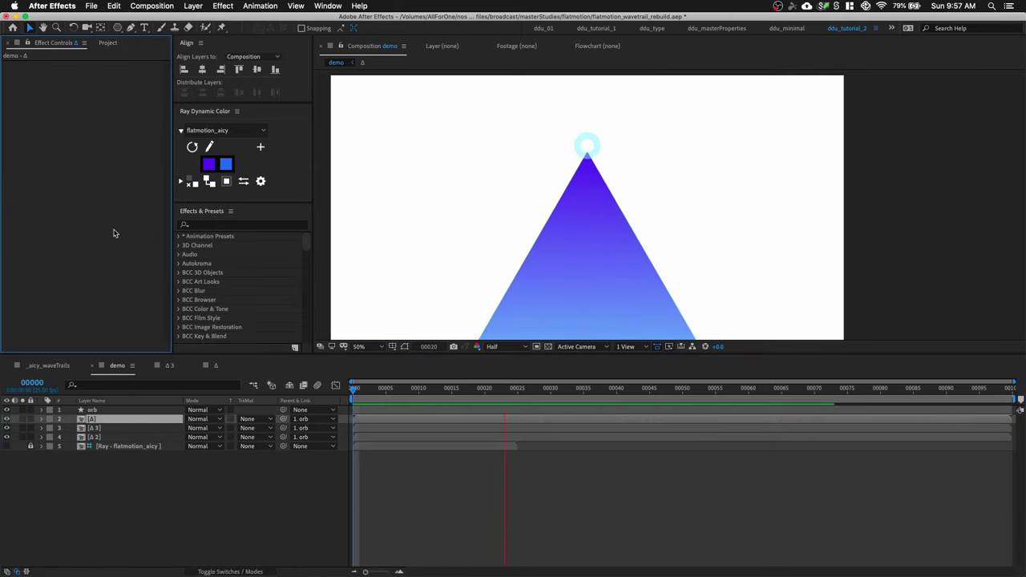
click(206, 225)
text(wave)
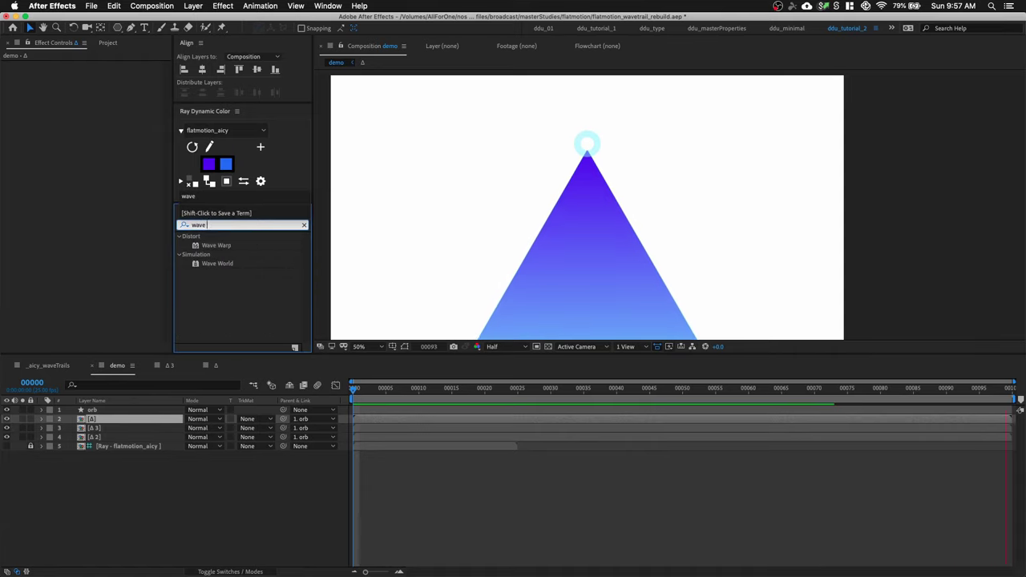
double_click(220, 245)
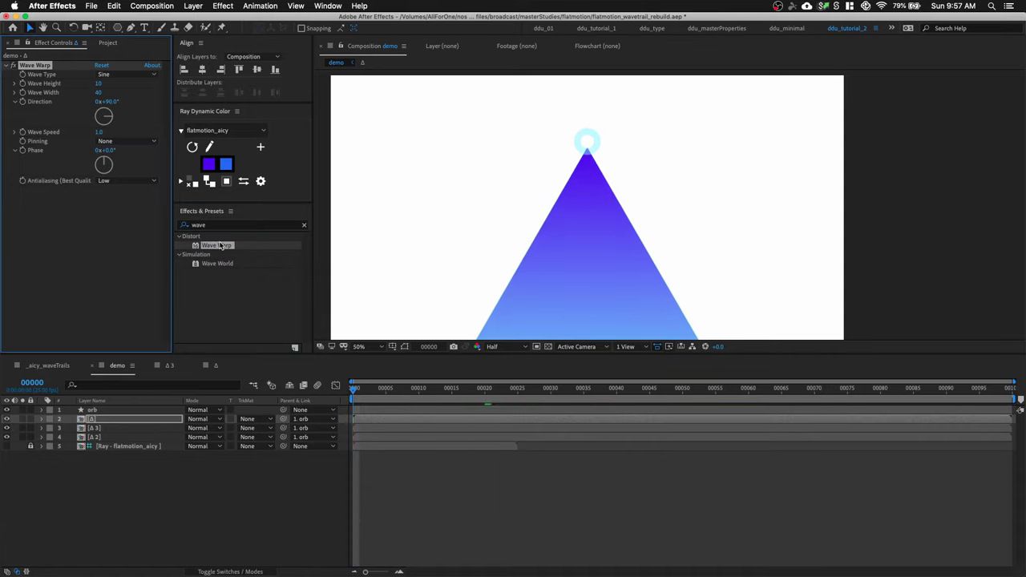
Set the Δ layer's Wave Warp to direction 0°, wave height 40, wave width 300, wave speed 1.5 and Top Edge pinning.
drag(107, 117, 98, 44)
click(99, 84)
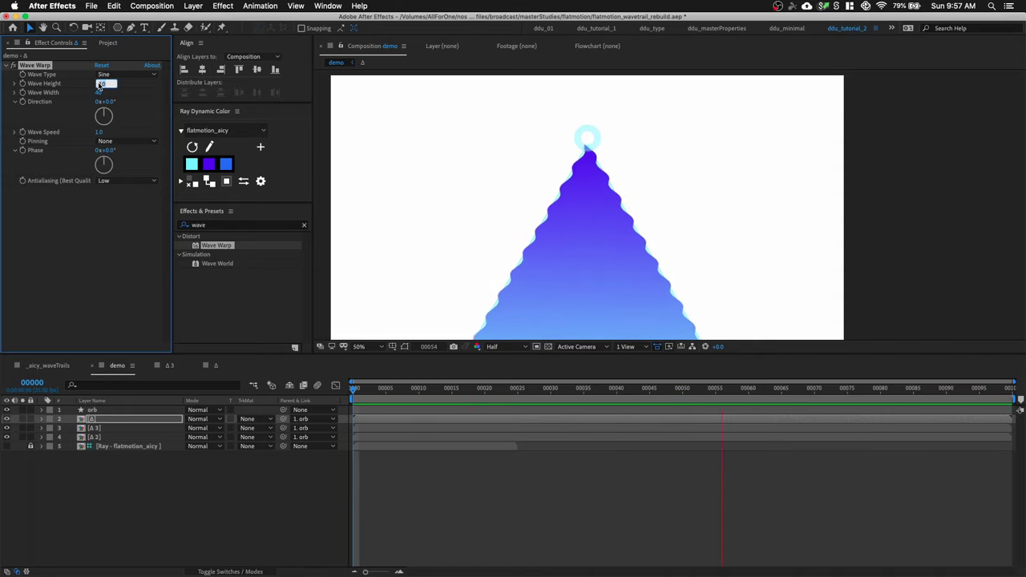
text(40)
key(Tab)
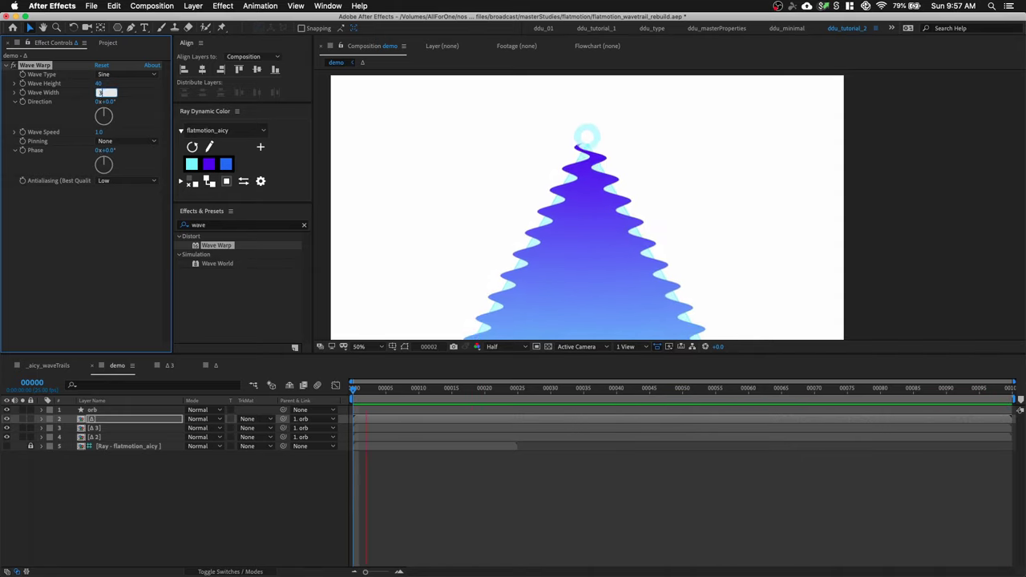
text(300)
key(Tab)
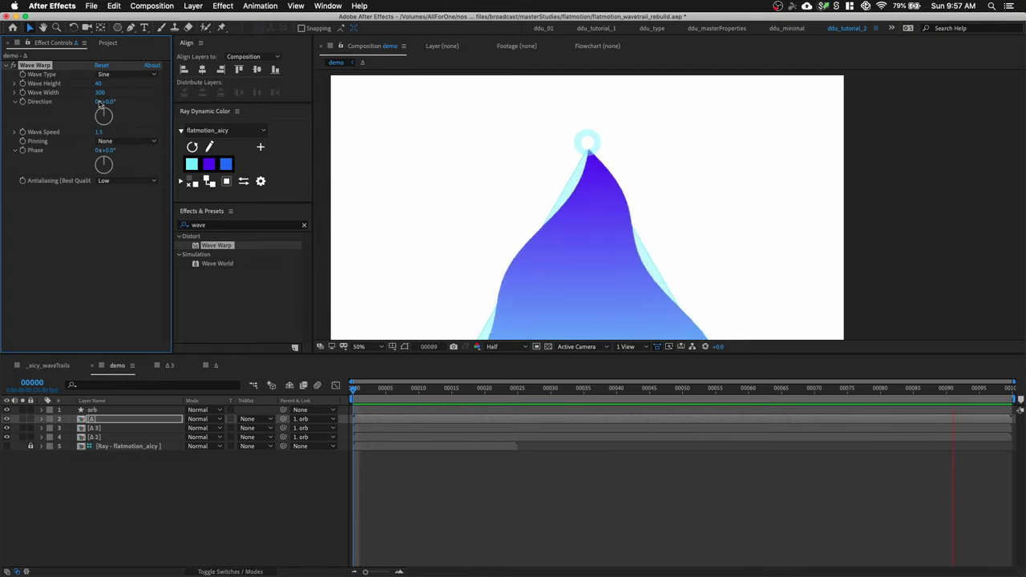
click(120, 144)
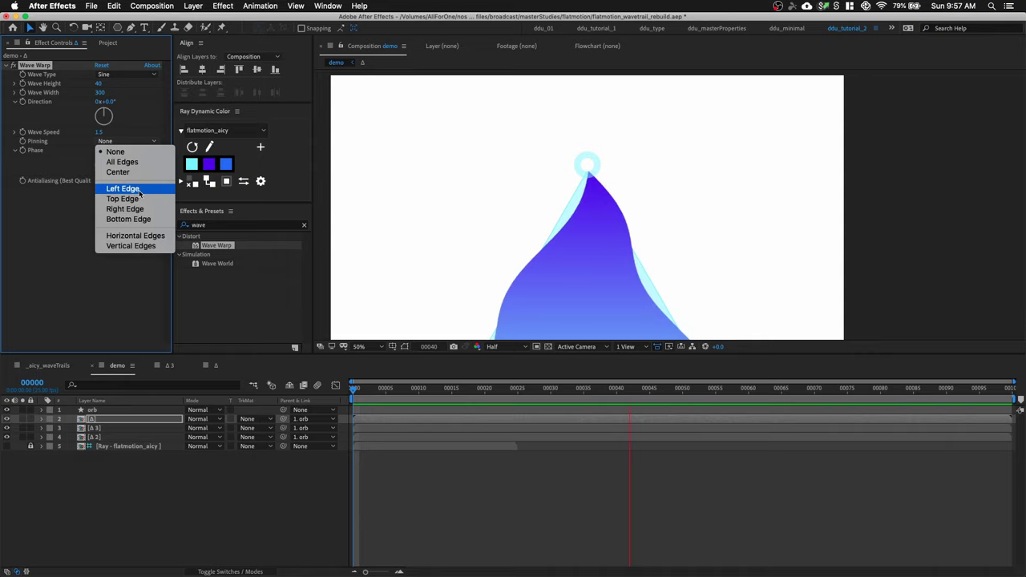
click(139, 200)
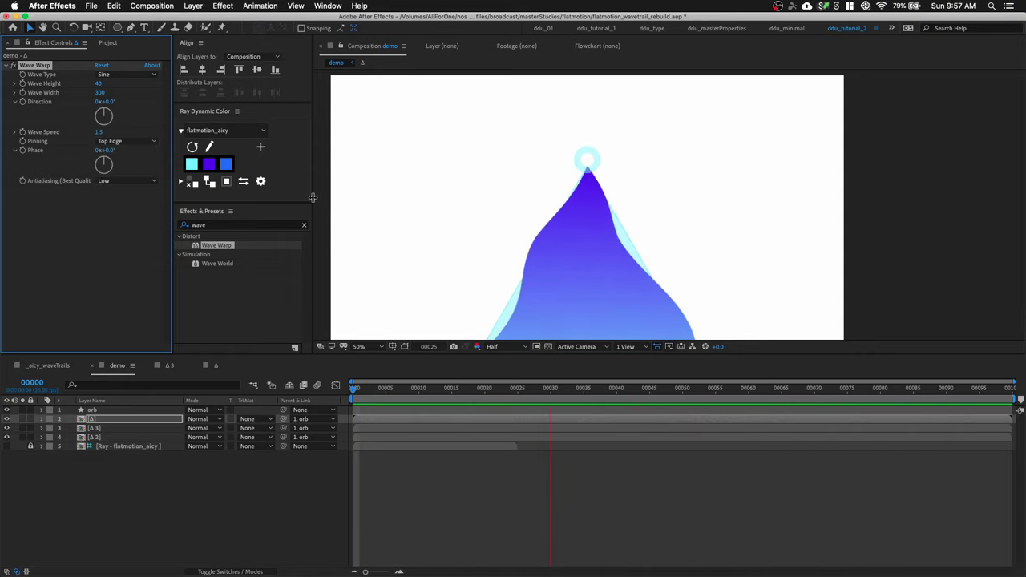
Copy the Δ layer's Wave Warp onto the Δ 3 and Δ 2 layers, and move Δ 2 above Δ 3.
click(111, 429)
shift+click(109, 437)
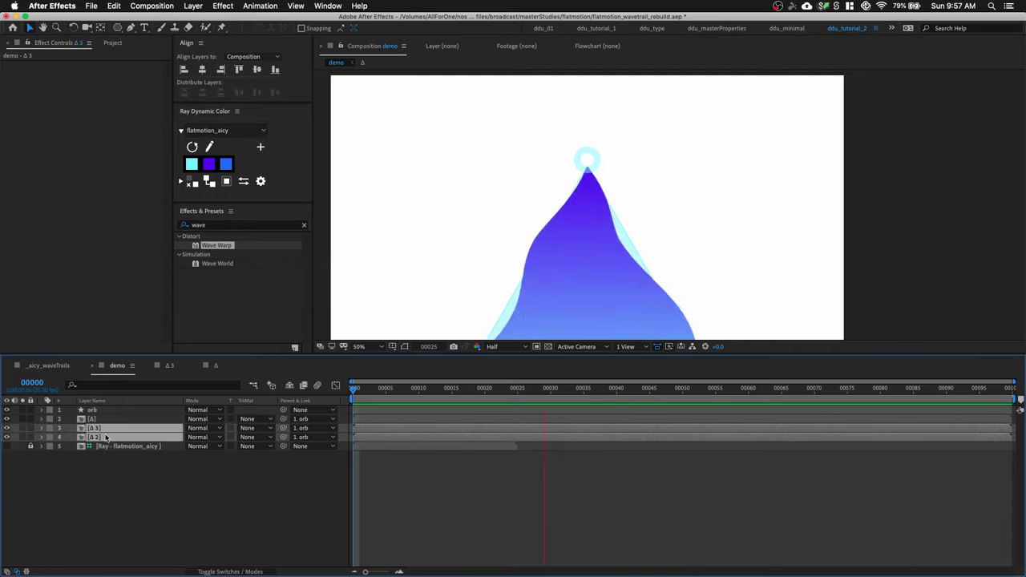
key(super+v)
click(126, 483)
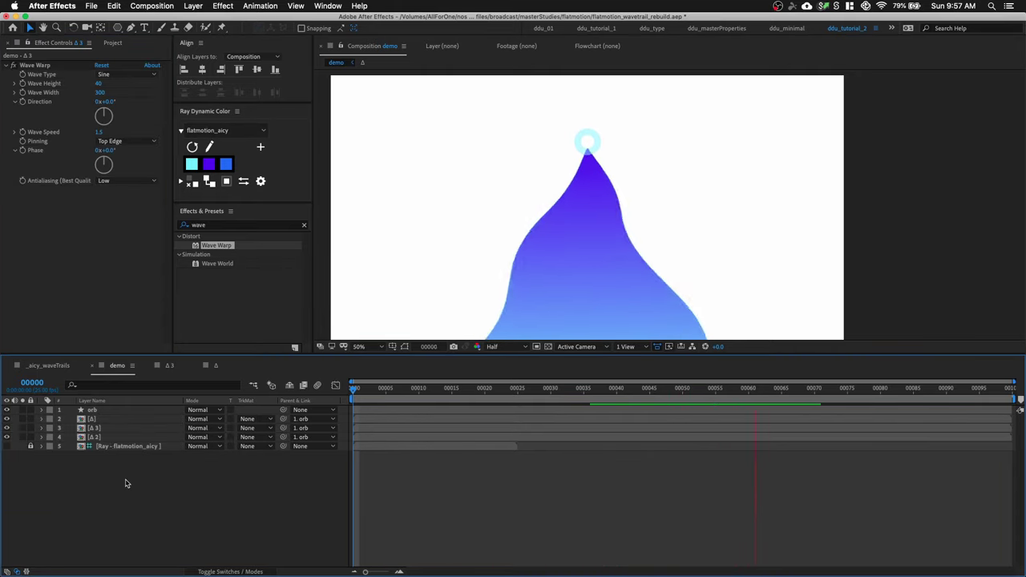
click(114, 429)
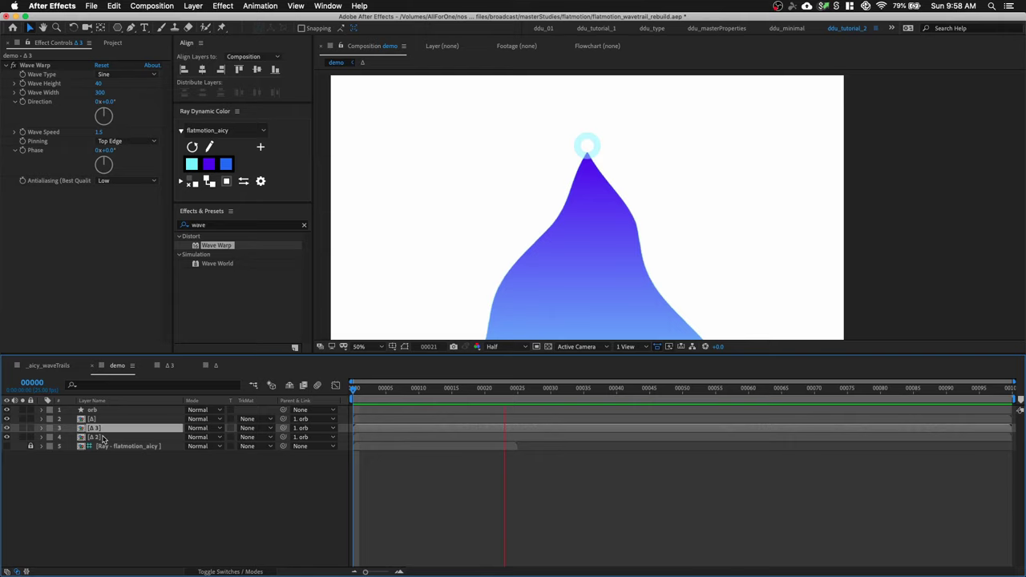
drag(102, 438, 115, 431)
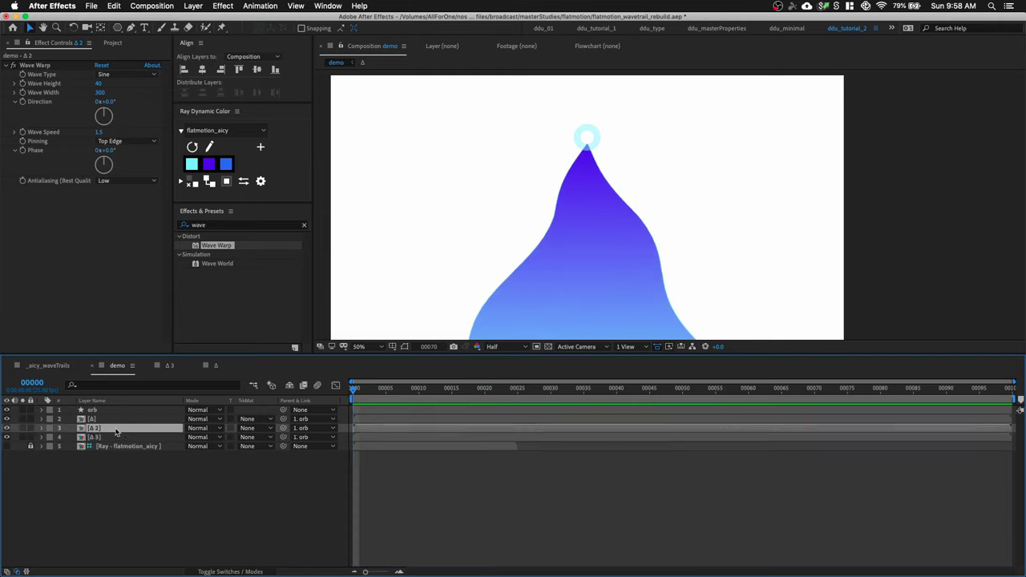
Scale the Δ 2 layer to 150% and set its Wave Warp phase to 90°.
key(s)
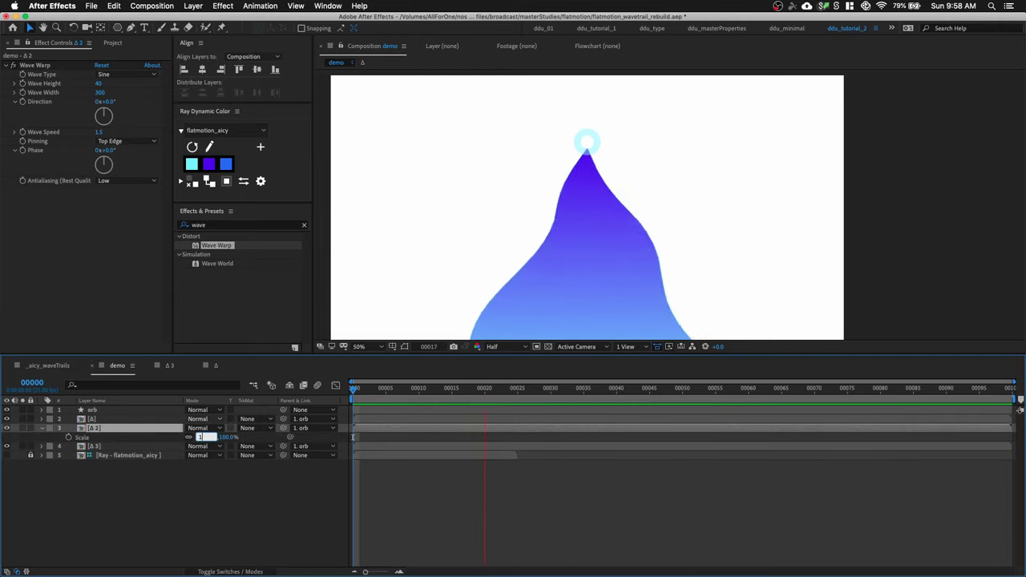
text(150)
key(Return)
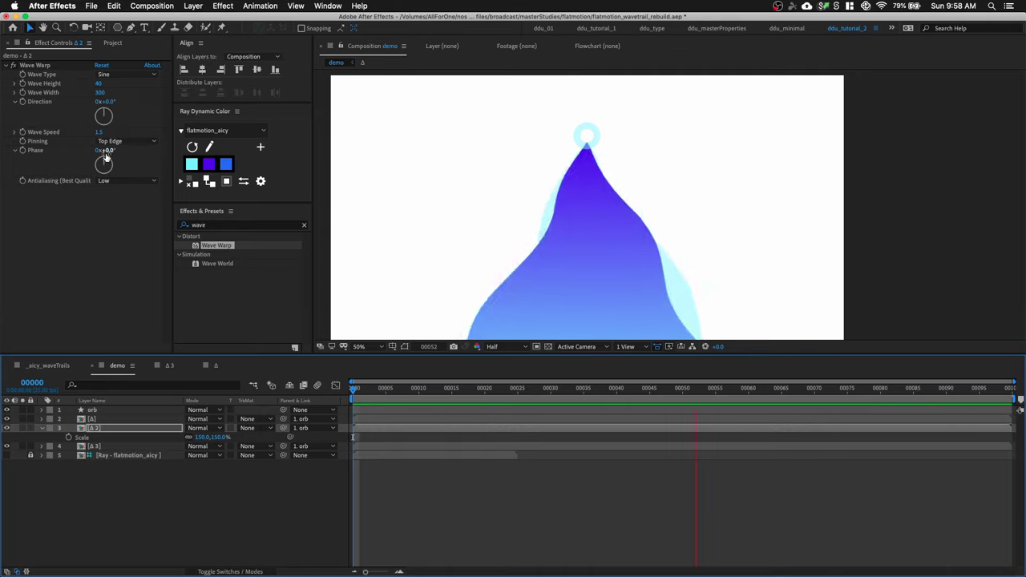
drag(105, 156, 182, 166)
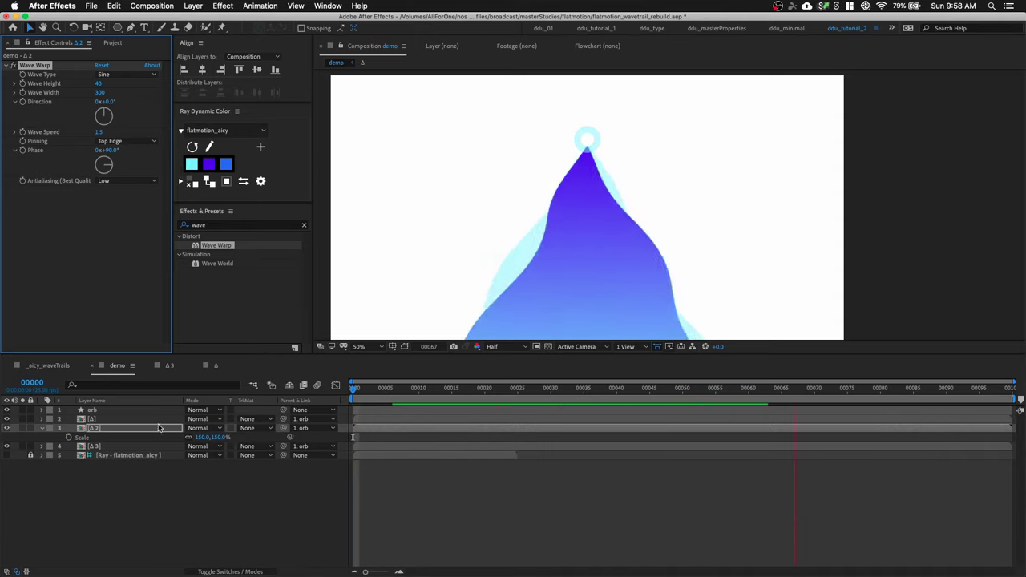
Move the Δ 3 layer directly beneath orb and, in its composition, narrow the outlined triangle to 108.3% horizontal scale with proportions unlinked.
click(97, 446)
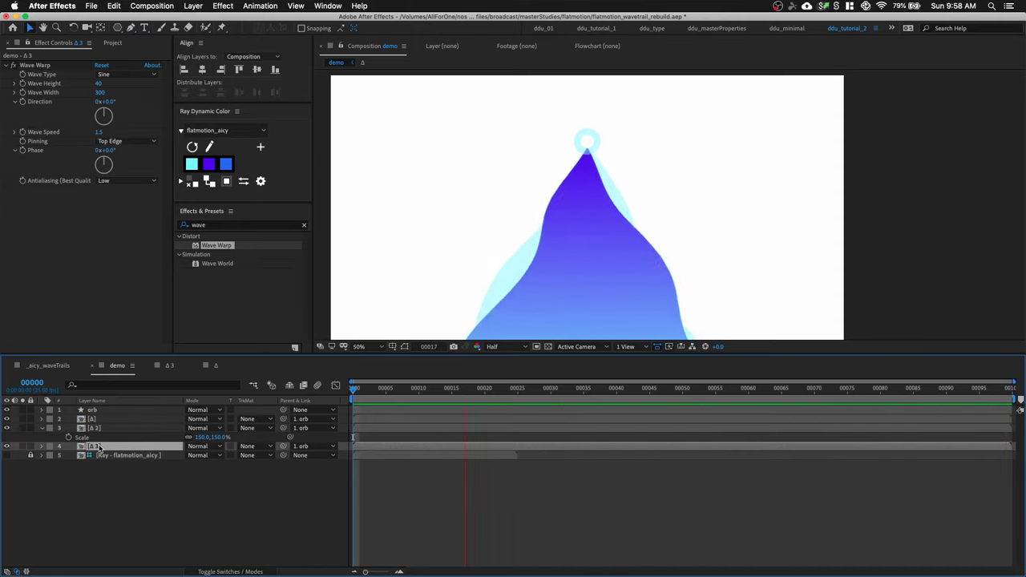
drag(97, 446, 110, 423)
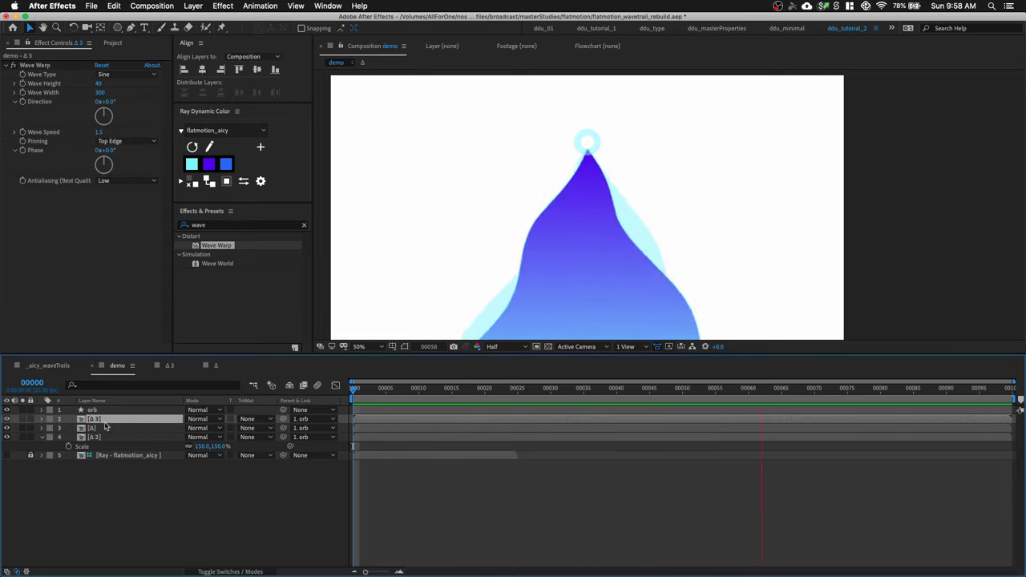
click(169, 365)
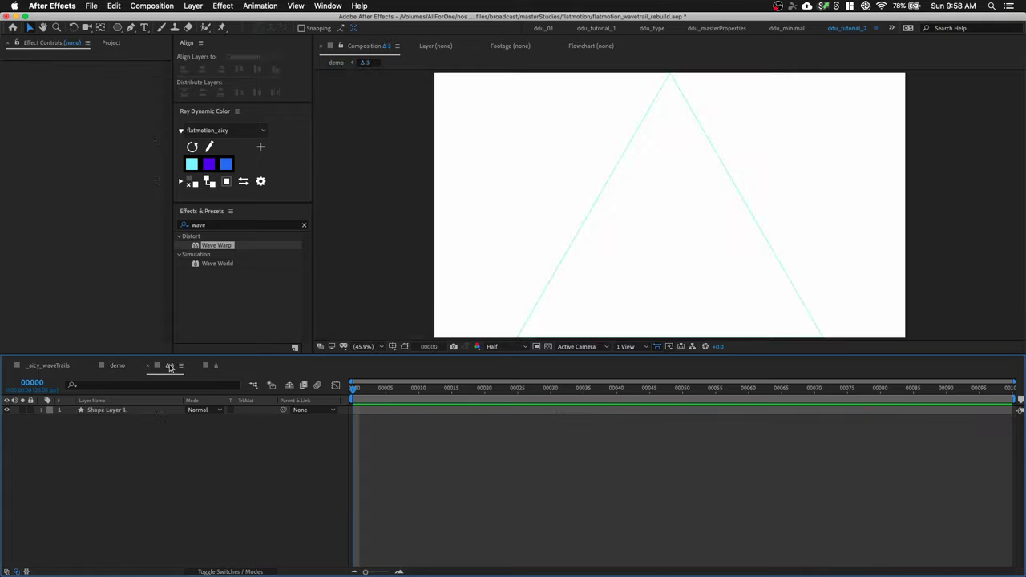
click(139, 411)
key(s)
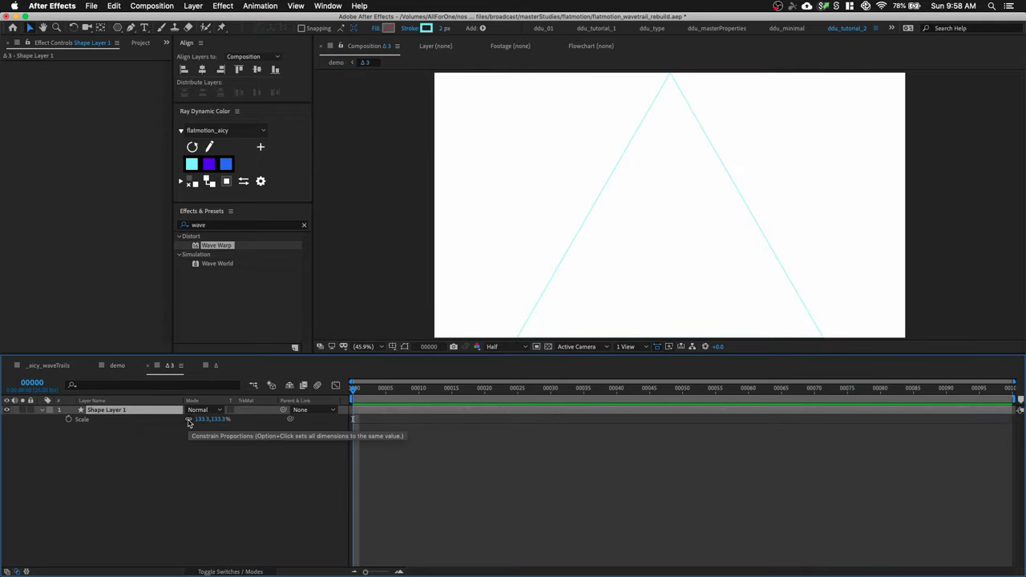
click(207, 420)
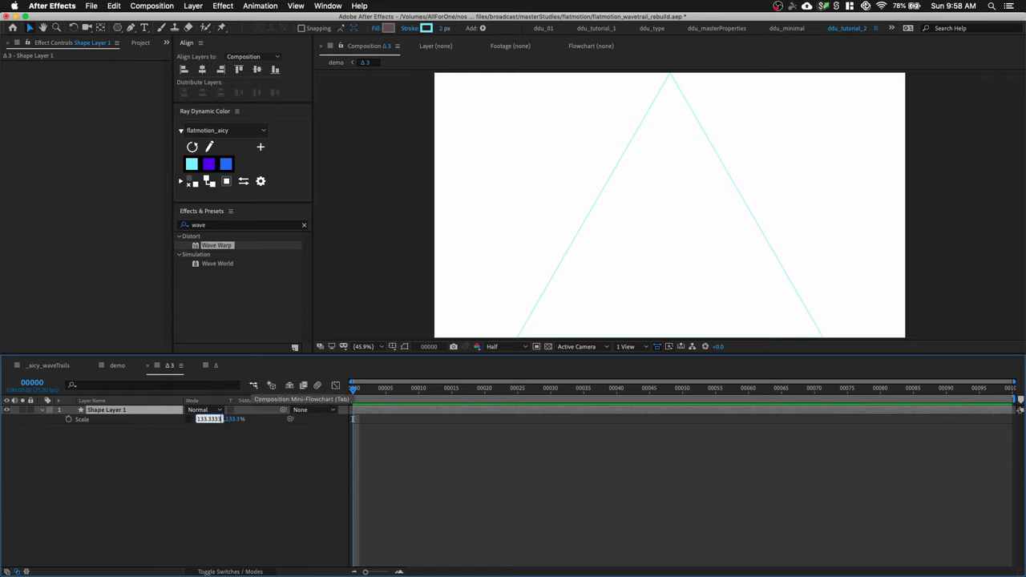
key(Return)
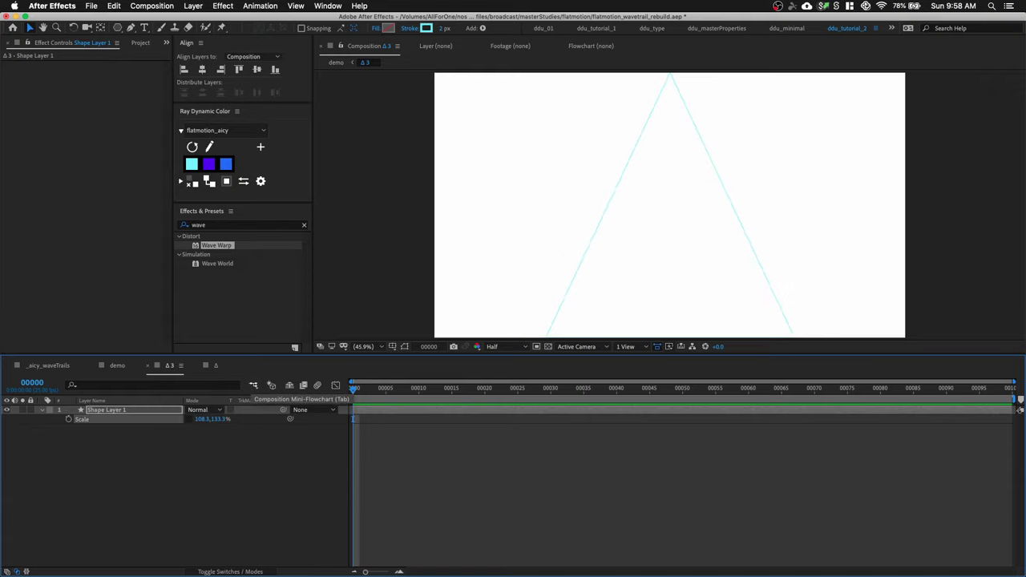
scroll(632, 223, down, 2)
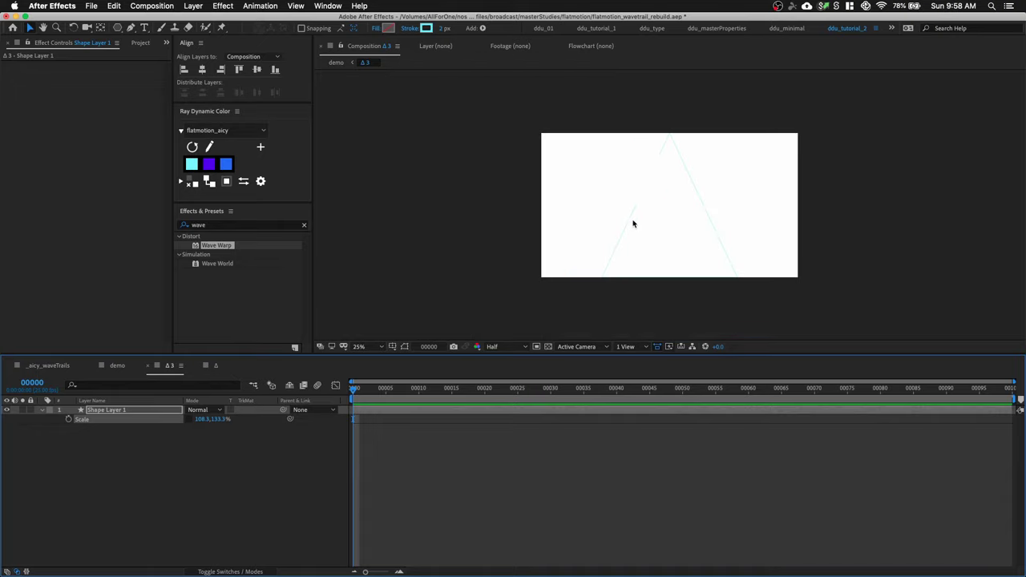
scroll(635, 207, up, 2)
In the Δ composition, unlink the gradient triangle's scale proportions and narrow it to 83.3% horizontally.
click(214, 366)
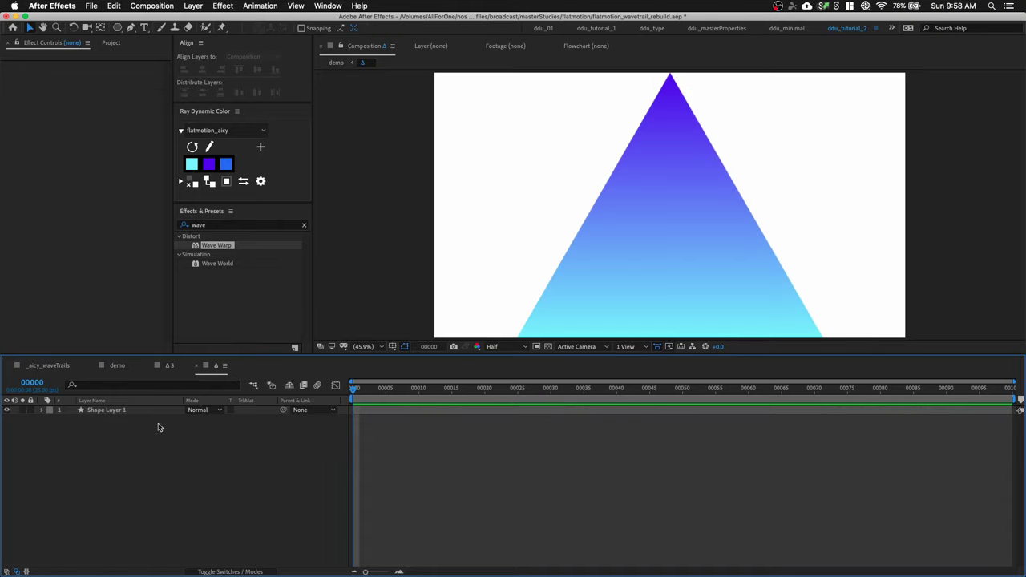
click(138, 409)
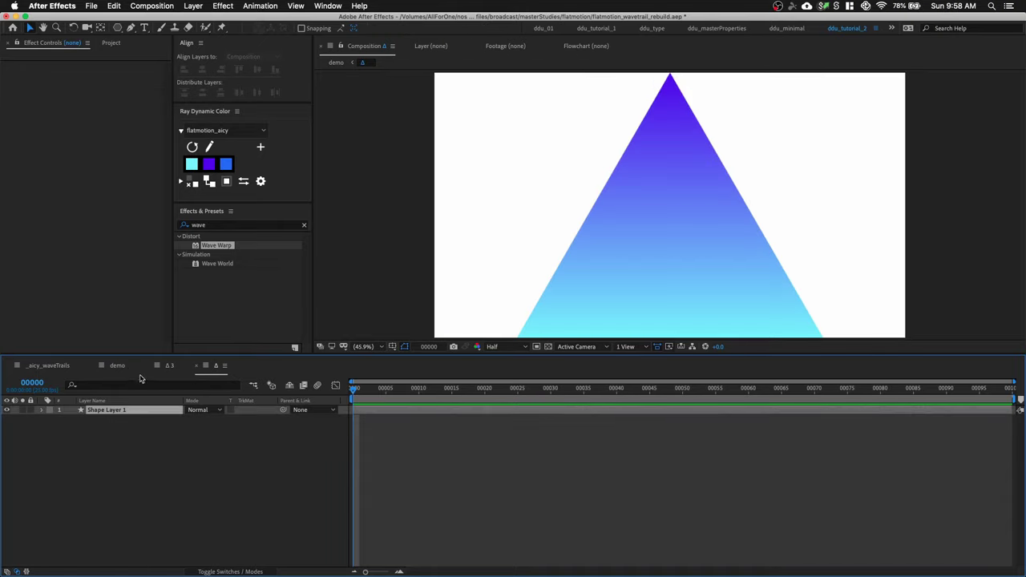
key(s)
click(209, 420)
click(208, 425)
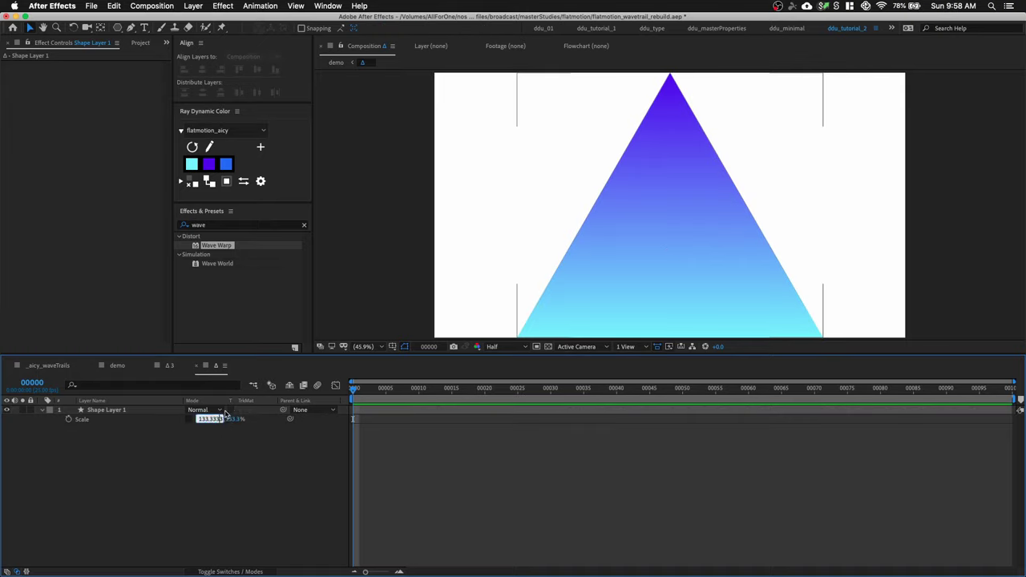
key(Return)
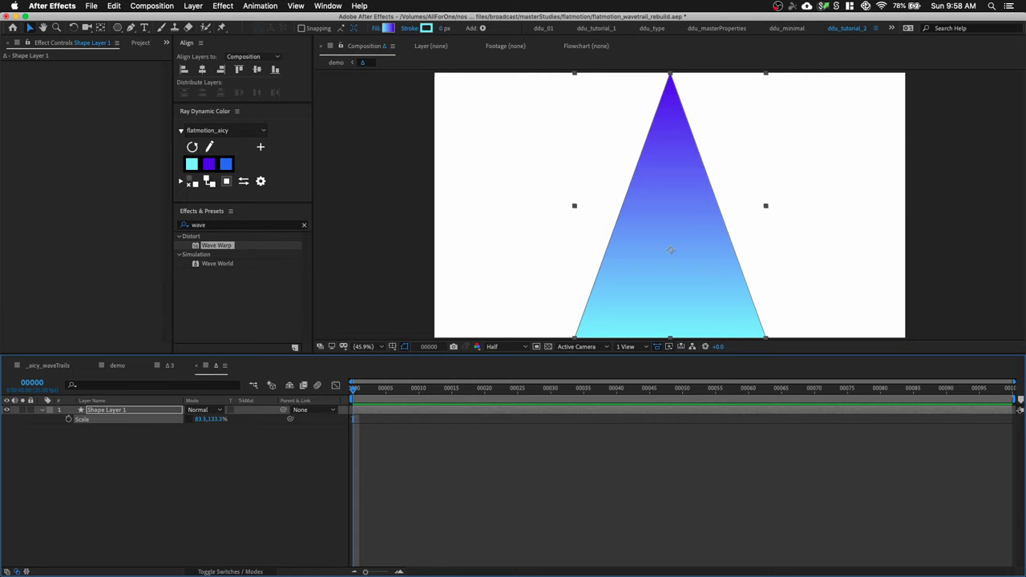
Return to the demo composition, preview it, and add an adjustment layer named mirror directly beneath orb.
click(115, 366)
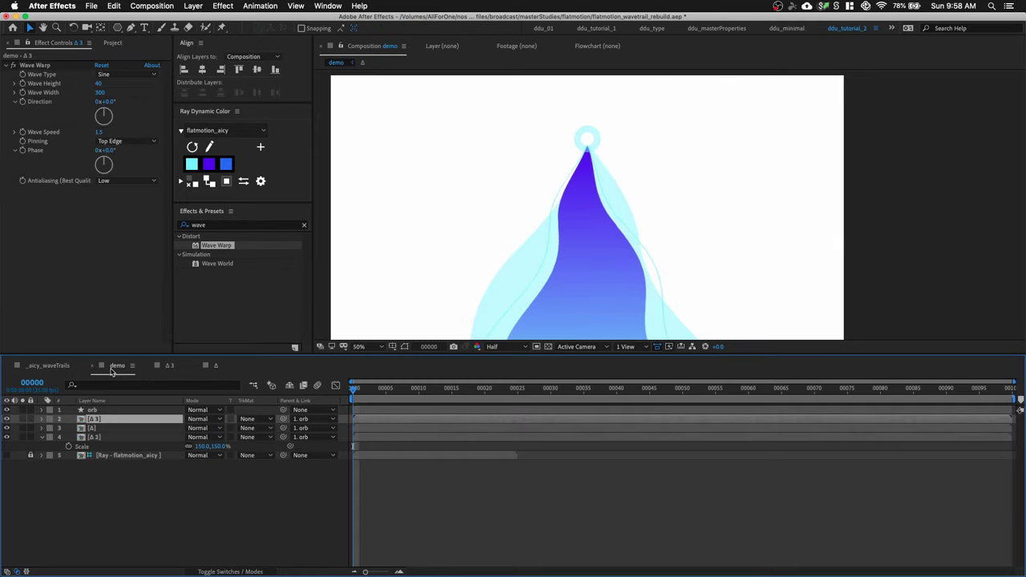
key(space)
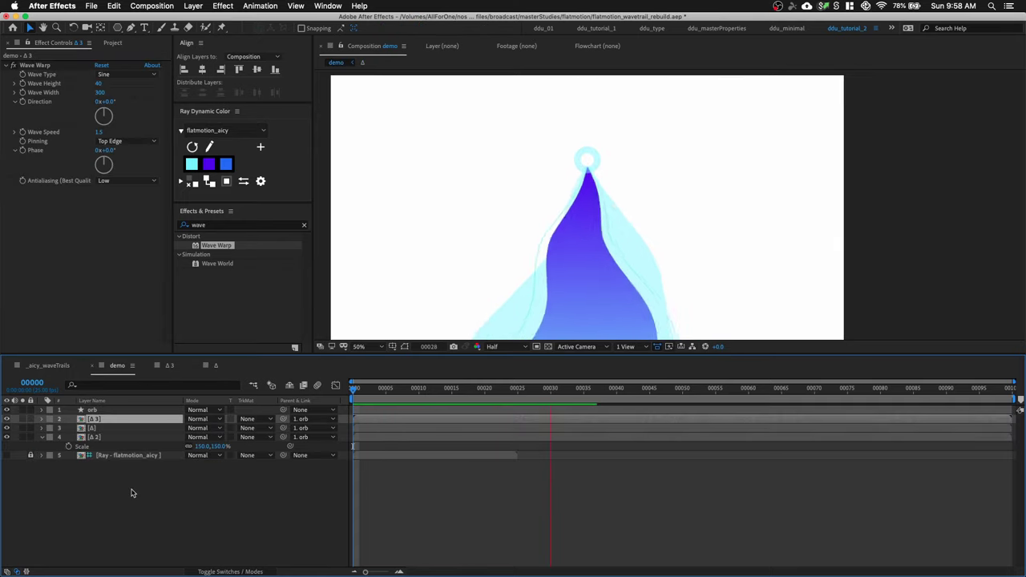
right_click(171, 454)
mouse_move(230, 461)
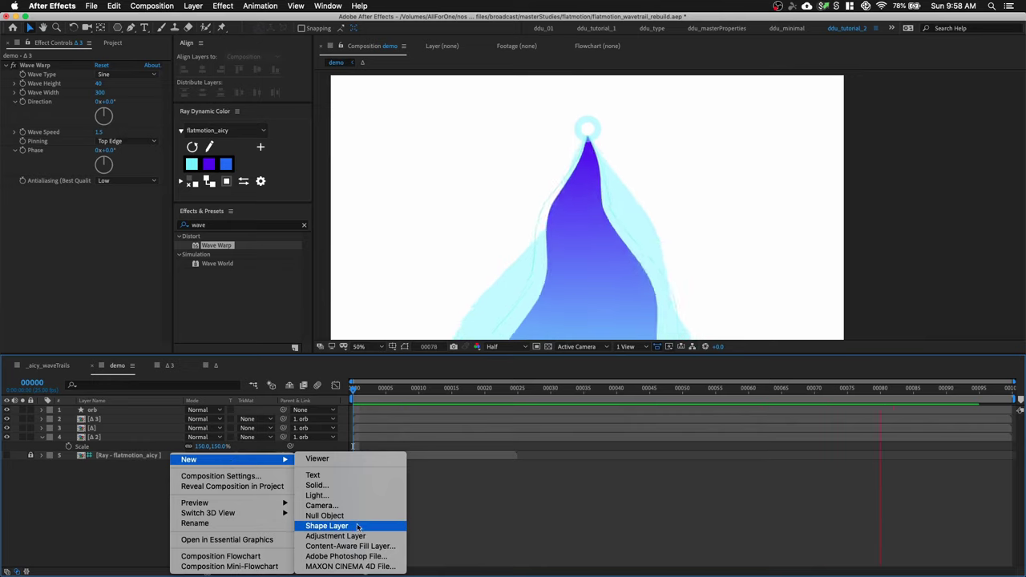
click(335, 536)
drag(137, 425, 139, 426)
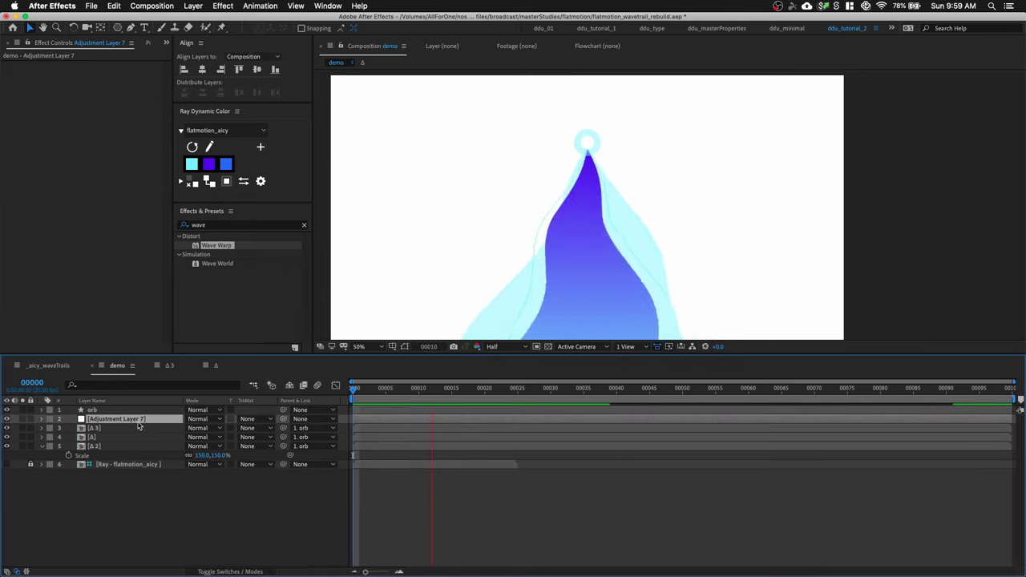
key(Return)
text(mirror)
key(Return)
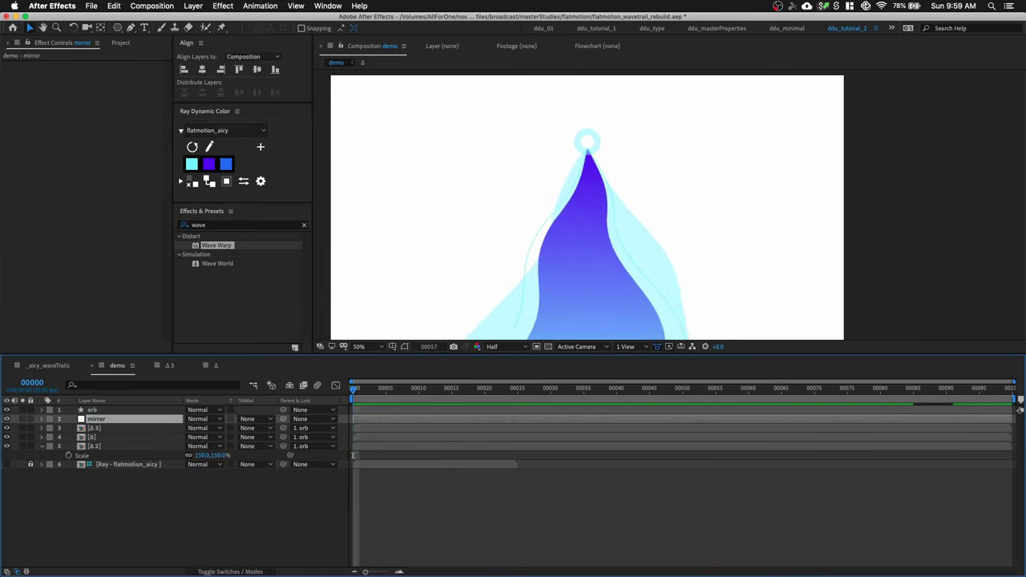
Apply the Mirror effect to the mirror layer and set its horizontal Reflection Center to 1920/2 (960).
click(221, 225)
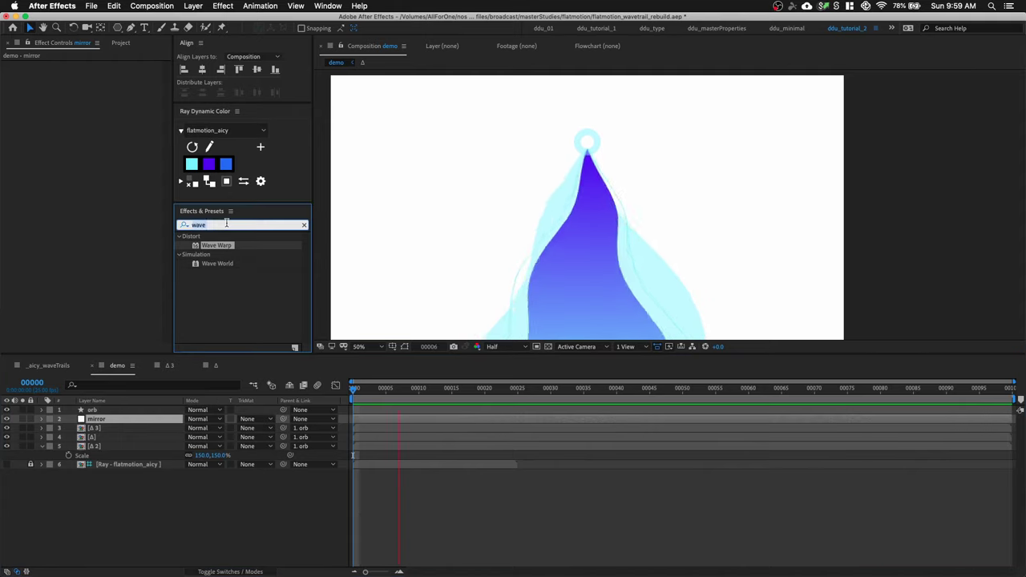
text(mirror)
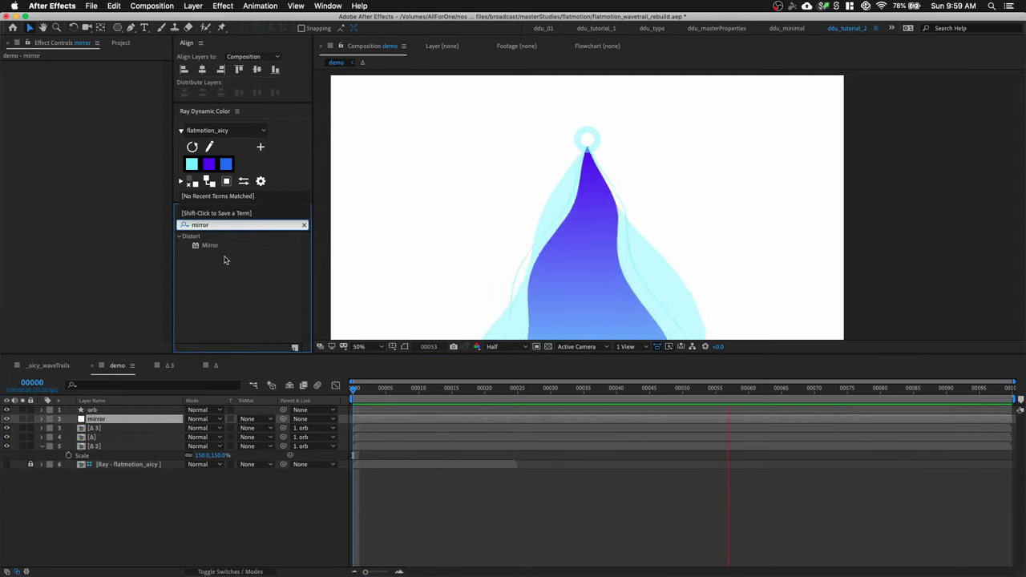
double_click(210, 245)
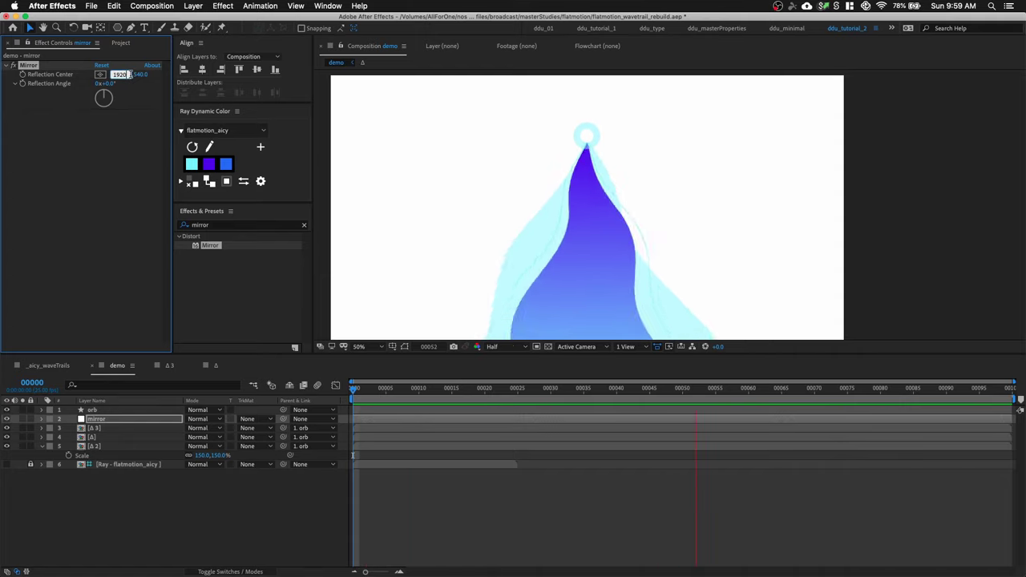
text(/2)
key(Return)
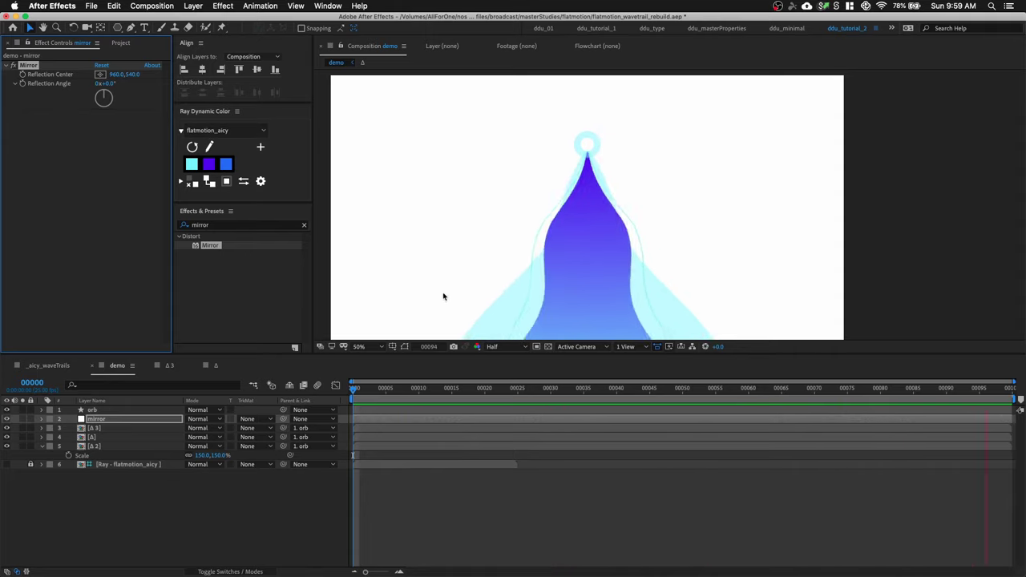
Find the distort effect Warp in the effects library and apply it to the Δ layer.
click(124, 437)
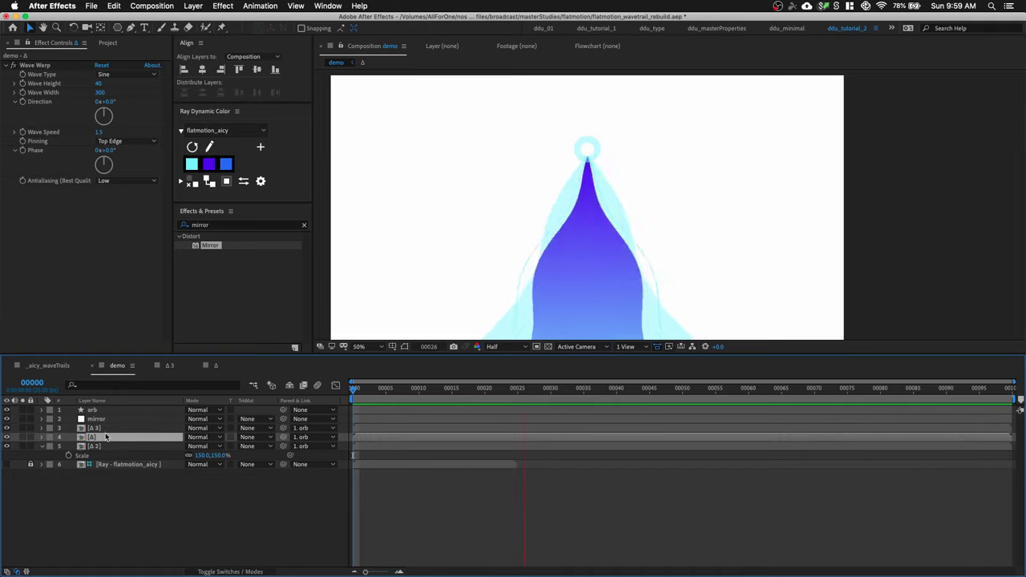
click(116, 428)
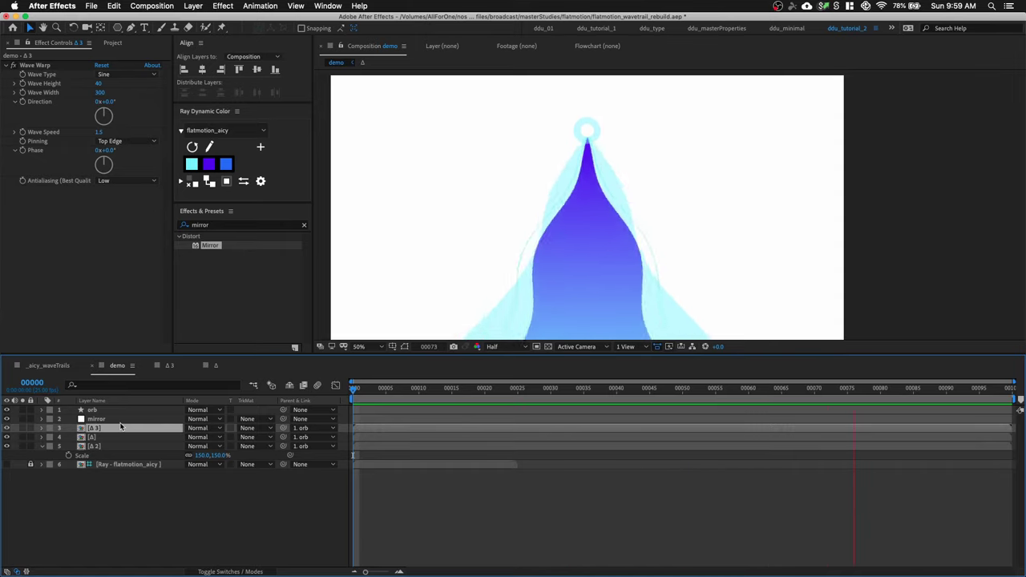
click(50, 437)
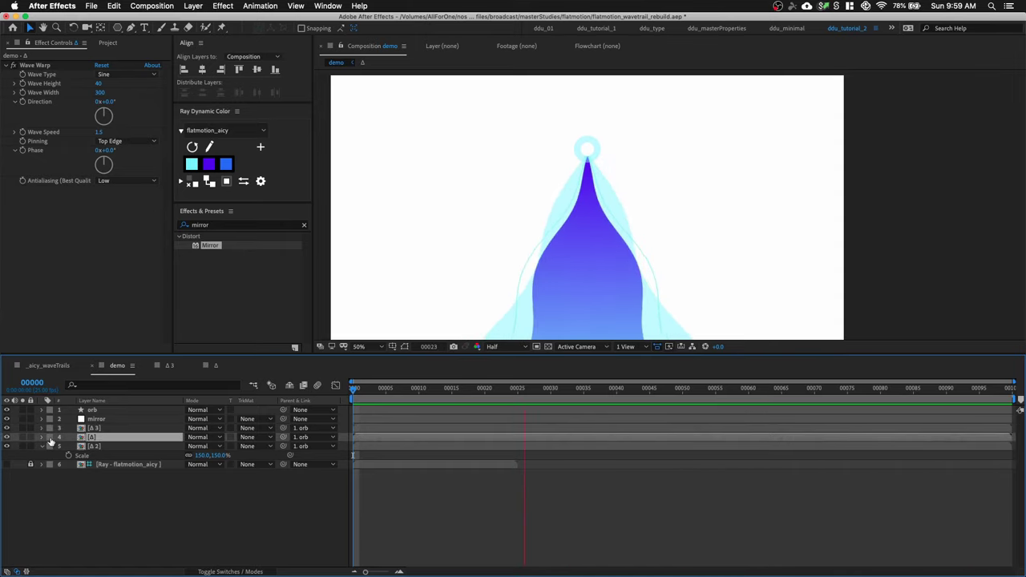
click(220, 225)
text(wa)
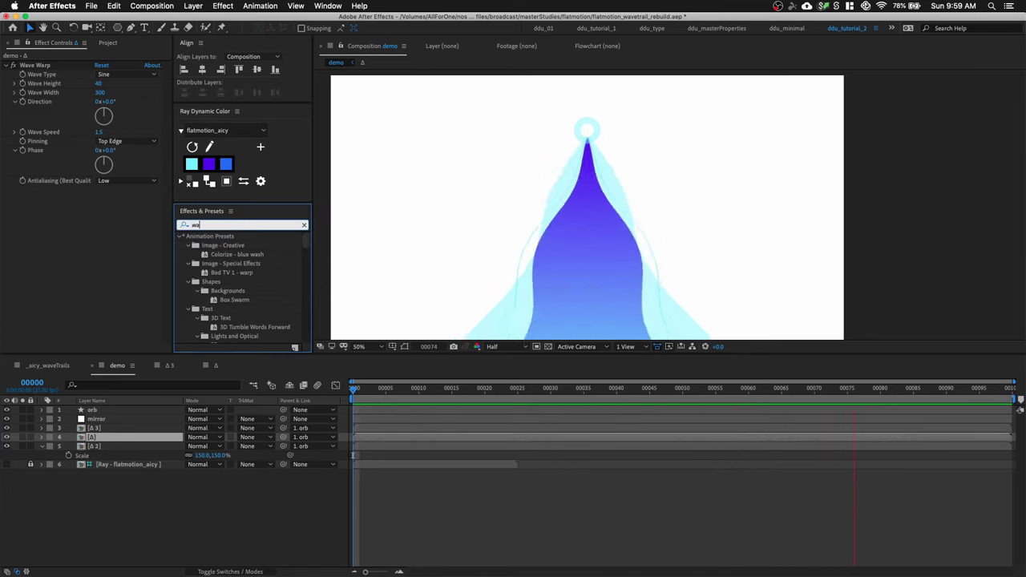
text(rp)
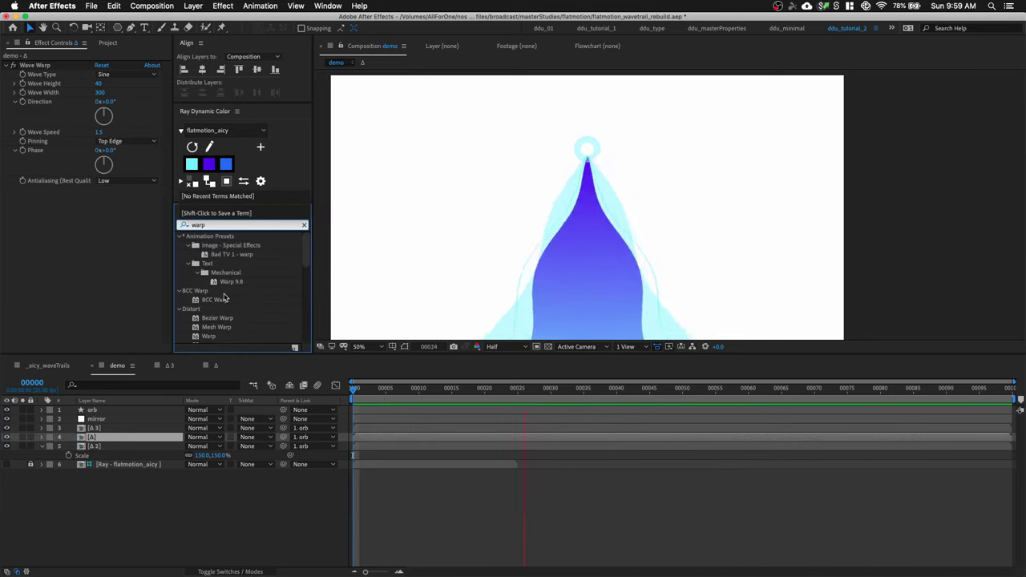
double_click(208, 336)
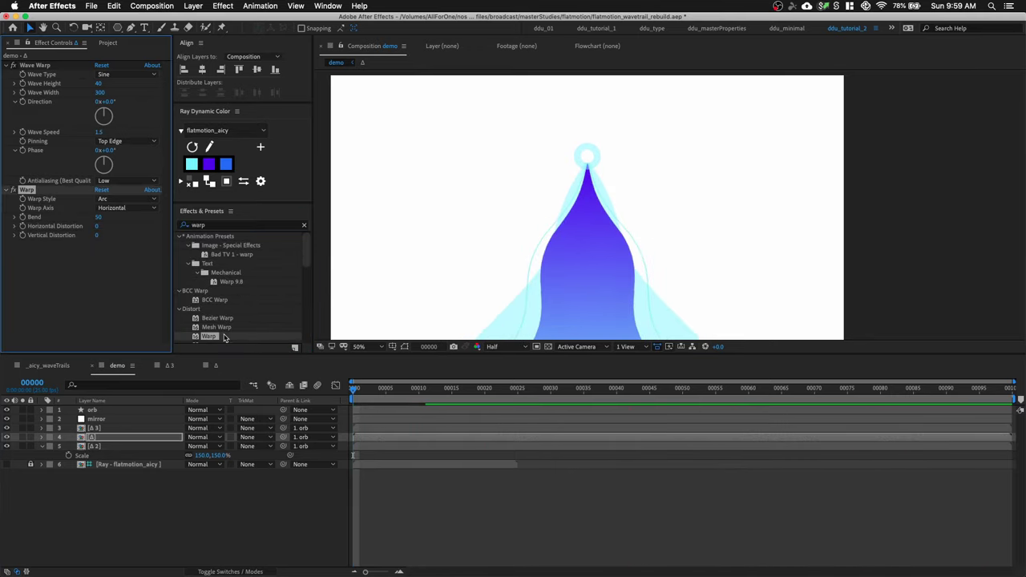
Configure the Δ layer's Warp with a Bend of 0, Vertical Distortion of 100 and the Bulge style.
click(98, 217)
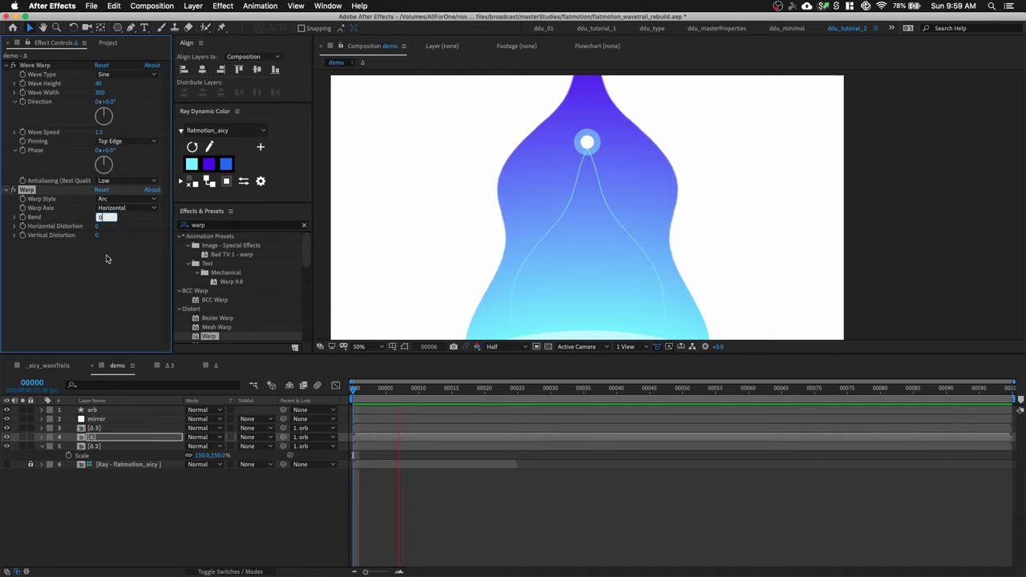
text(0)
key(Return)
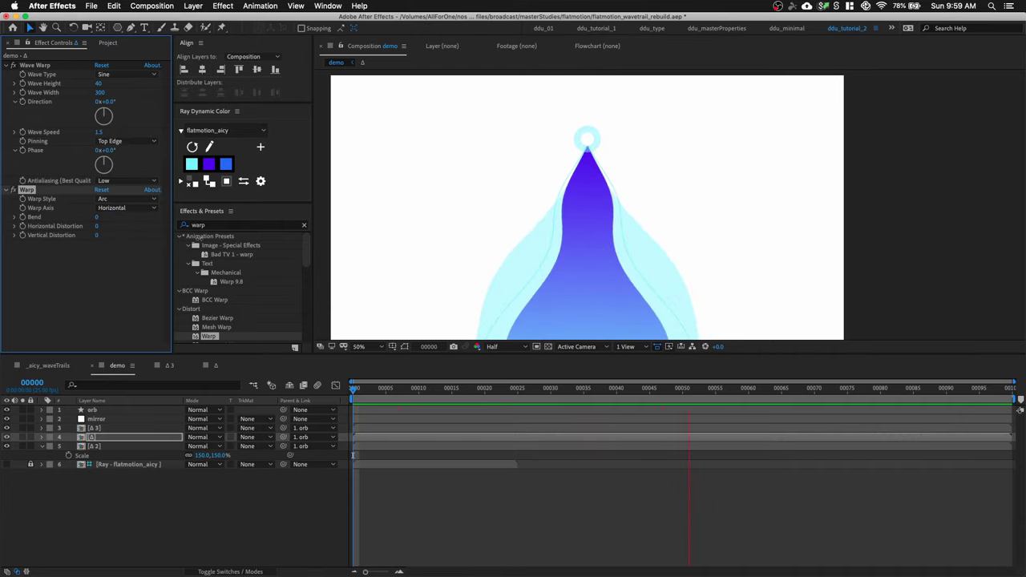
drag(97, 235, 199, 238)
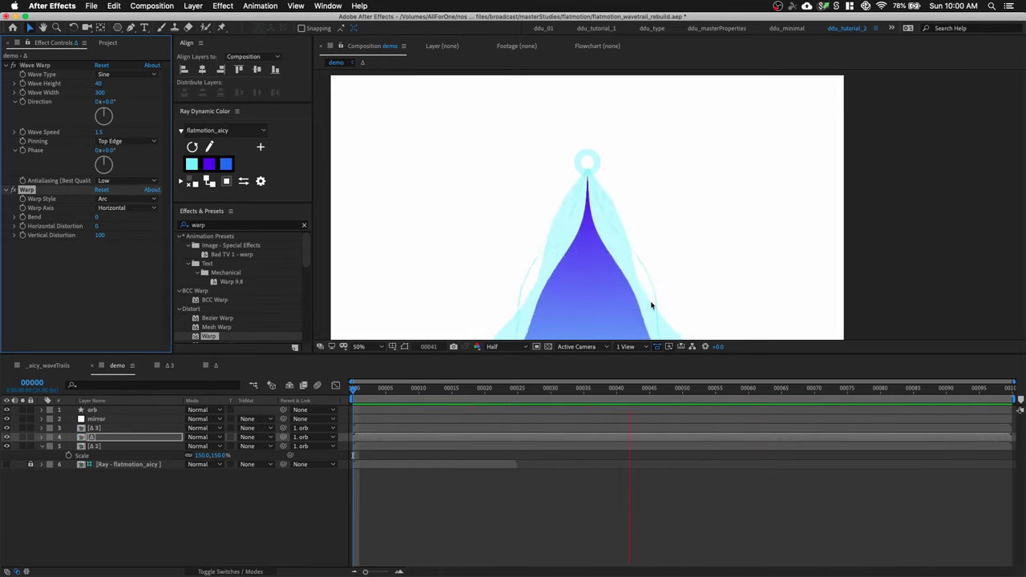
click(125, 198)
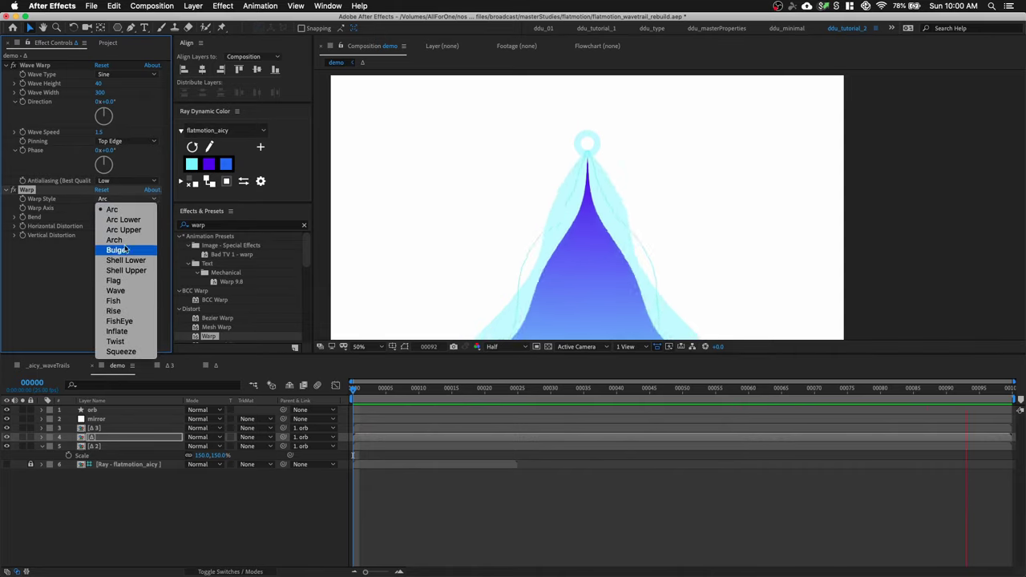
click(126, 249)
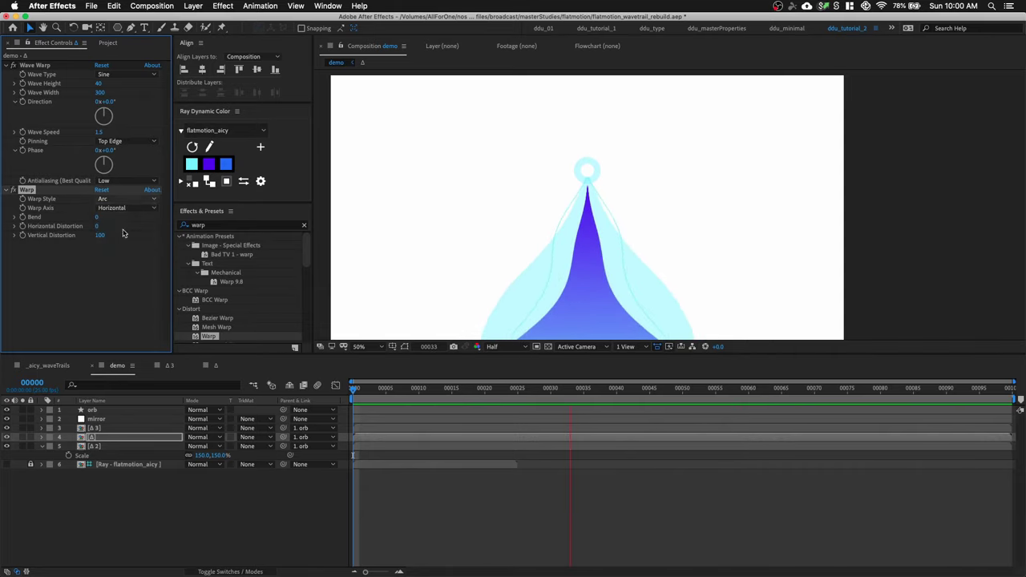
Try Bend values of 50 and -50 on the Δ layer's Warp along the horizontal axis.
click(98, 218)
text(50)
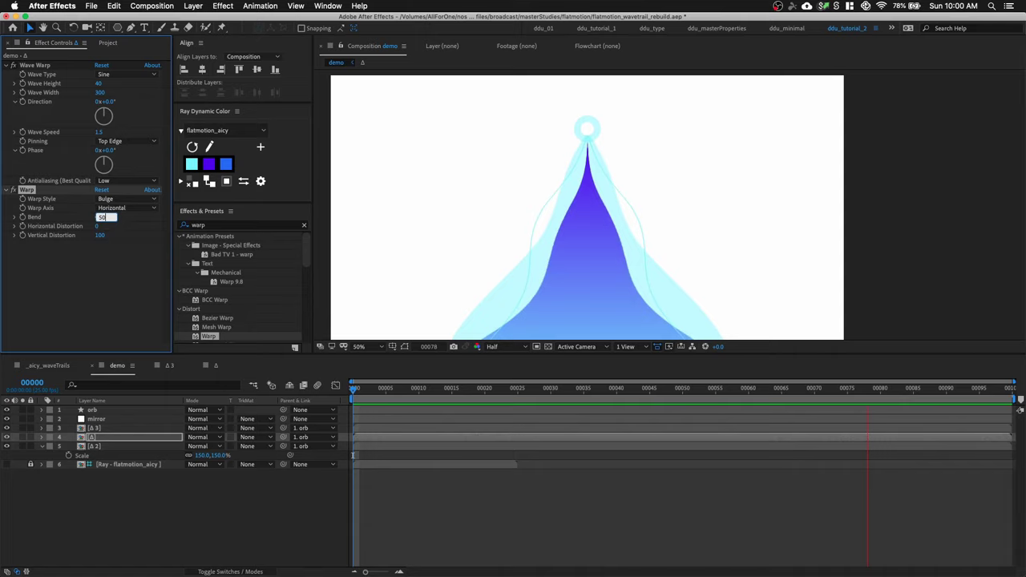
key(Return)
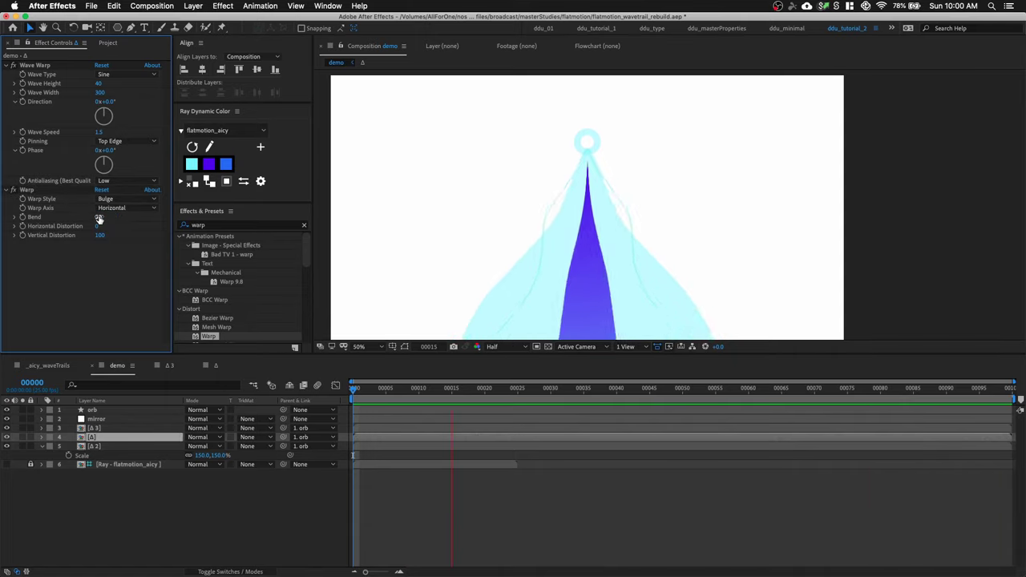
click(99, 219)
text(-50)
key(Return)
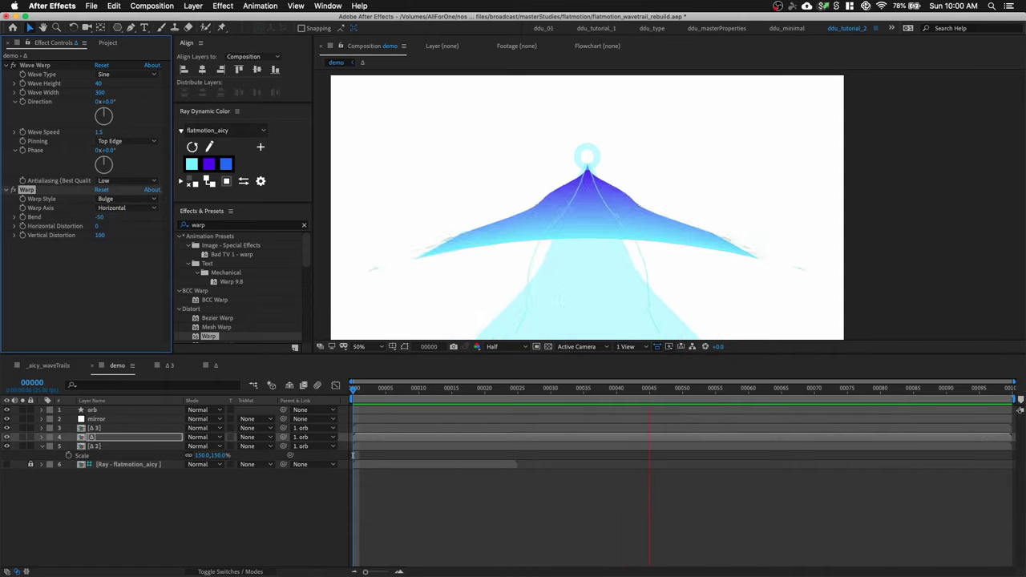
Switch the Δ layer's Warp Axis to Vertical and set its Bend to 50.
click(120, 207)
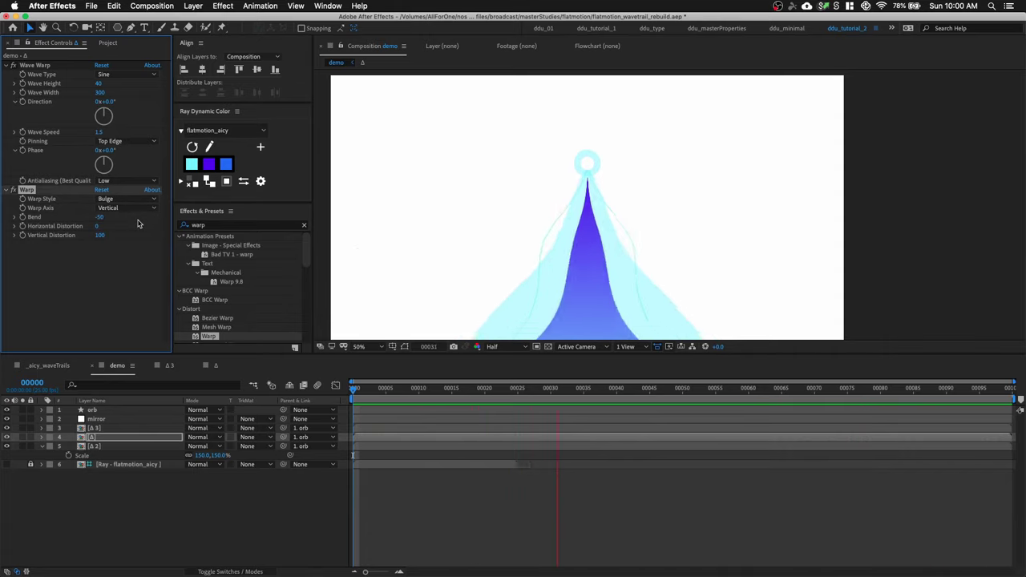
click(99, 216)
text(50)
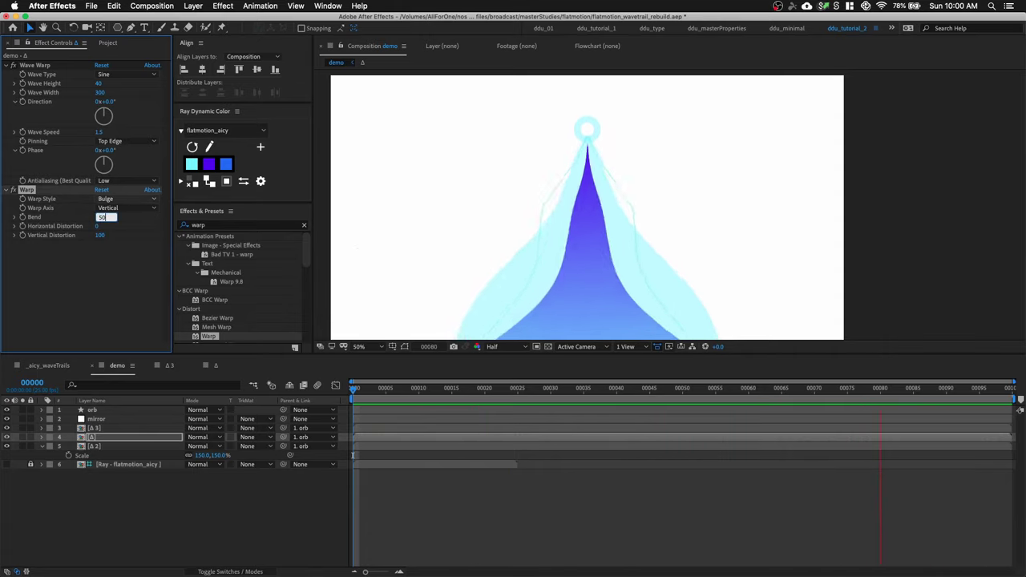
key(Return)
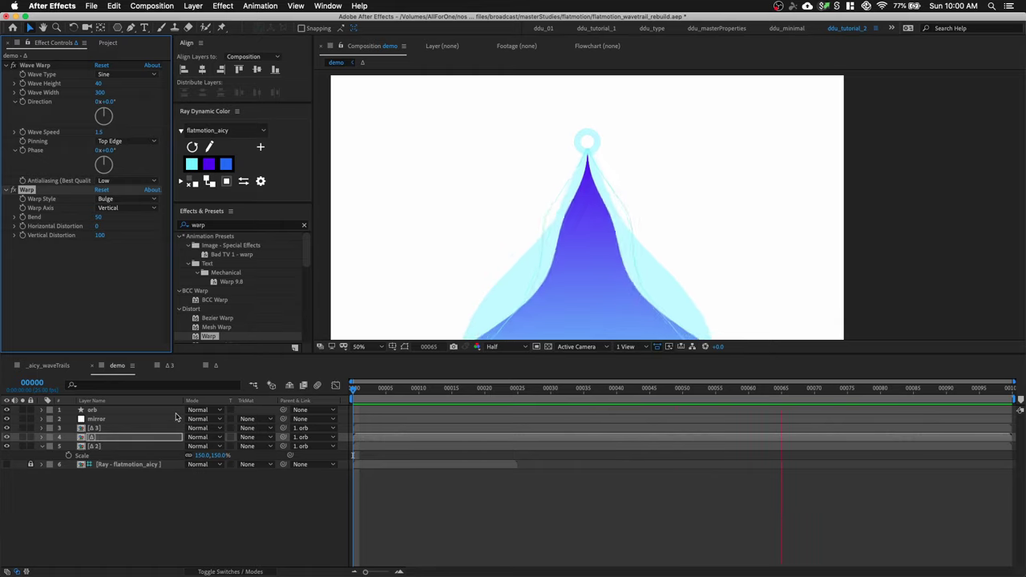
Collapse the Δ 2 layer's properties and create a new 500 × 900 px composition named ribbon.
click(41, 446)
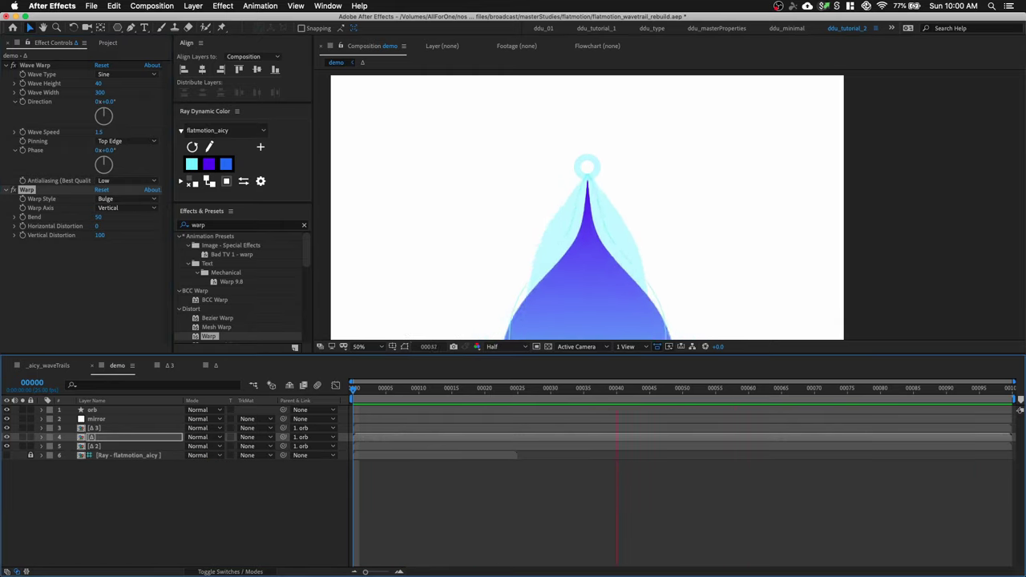
click(223, 482)
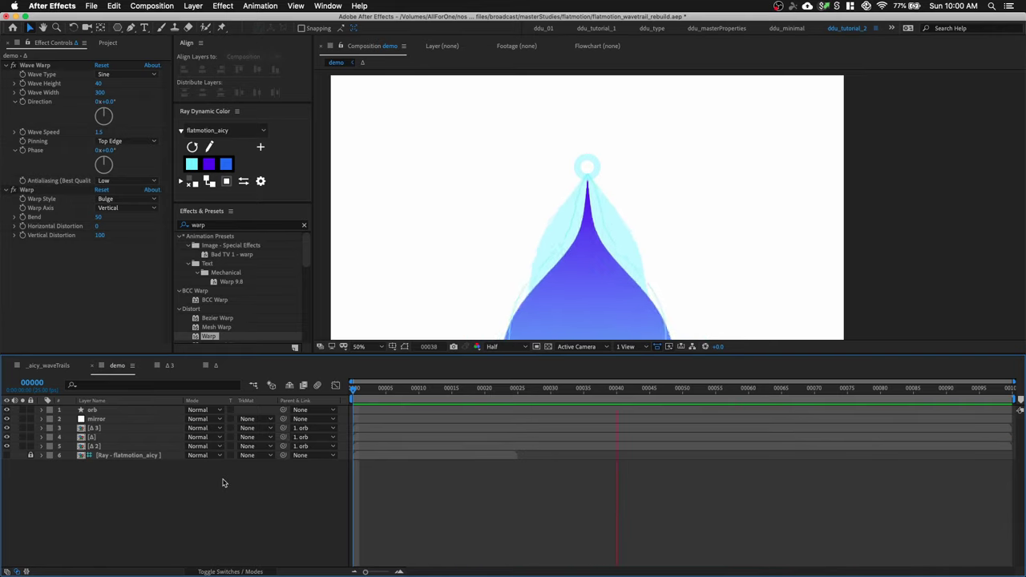
key(super+n)
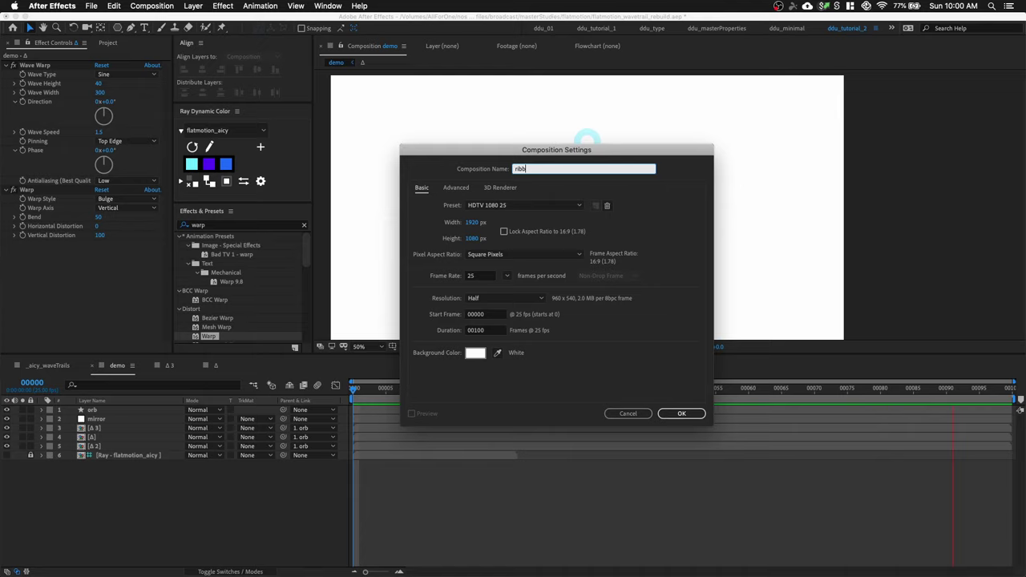
click(477, 223)
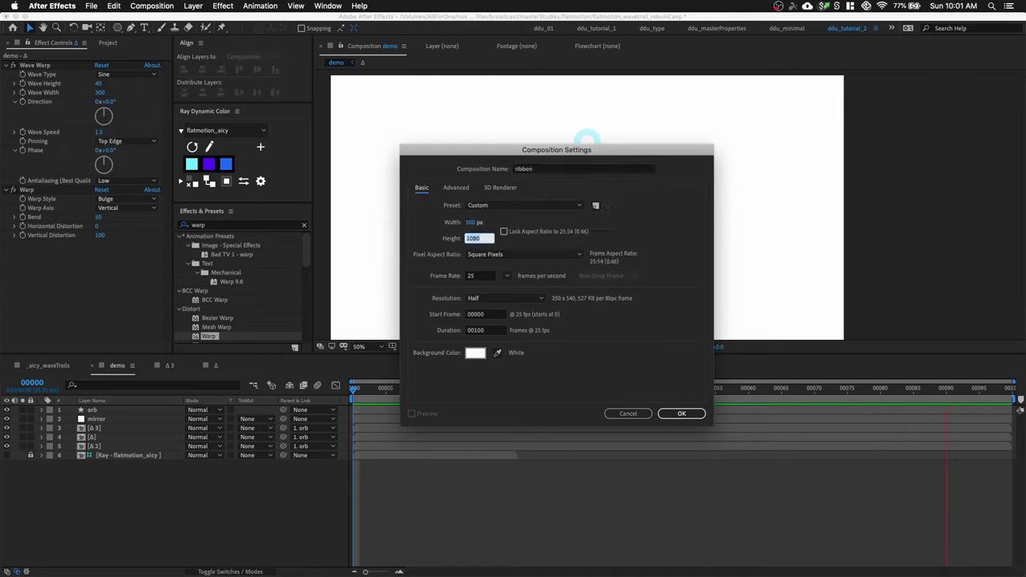
key(Return)
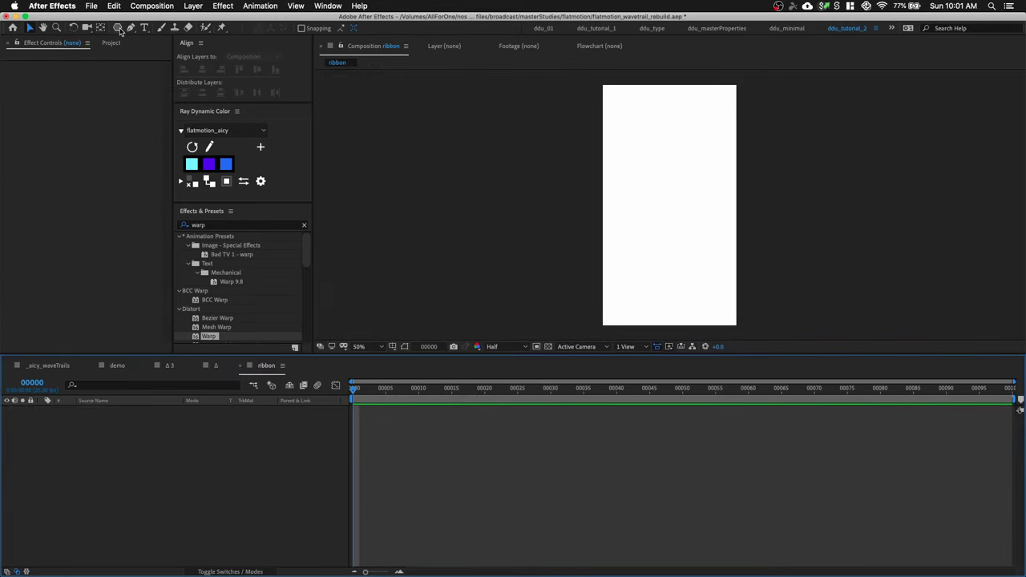
Add an ellipse shape layer that fills the whole ribbon composition.
drag(121, 30, 159, 56)
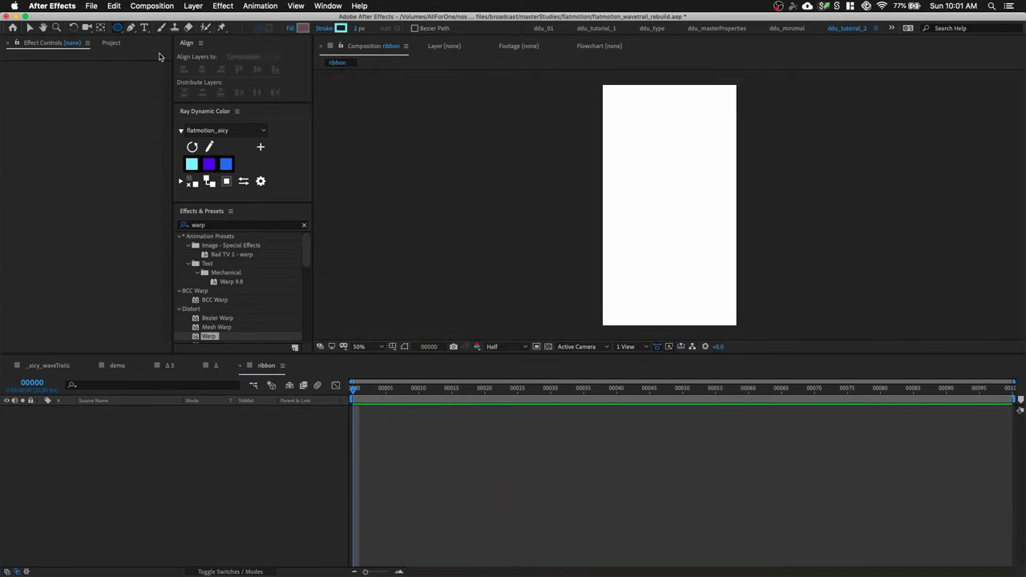
double_click(117, 29)
drag(611, 199, 495, 204)
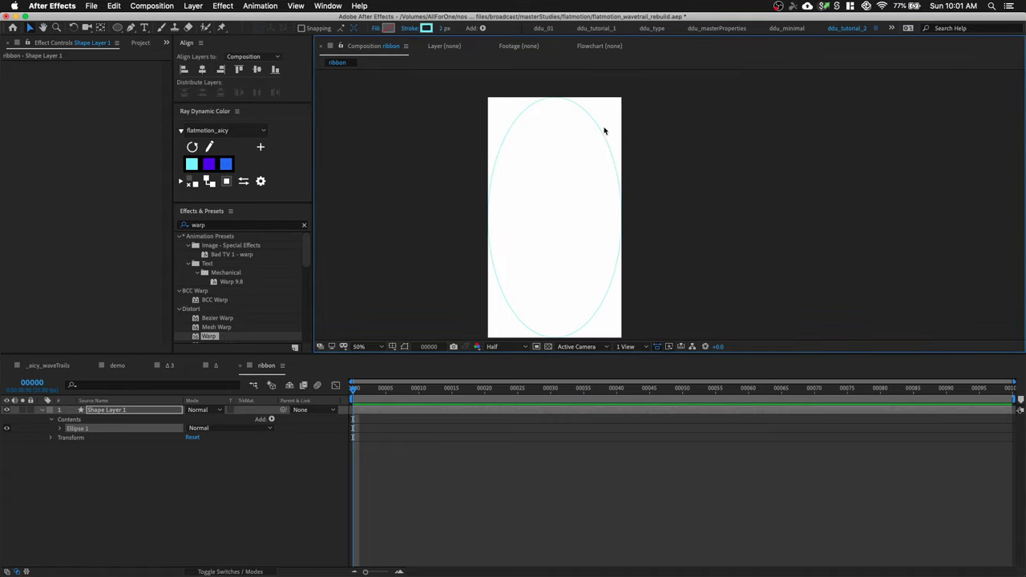
click(62, 429)
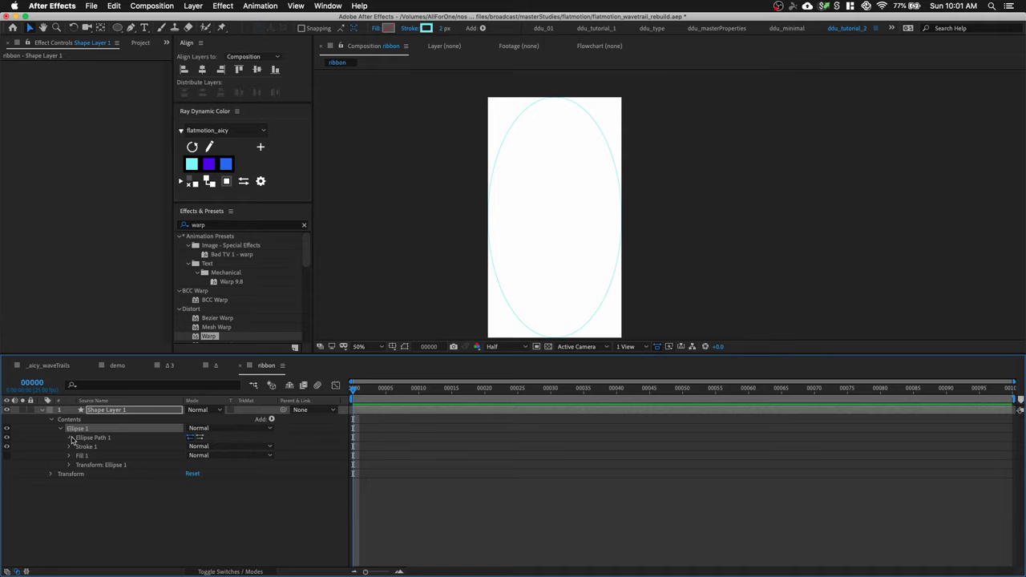
click(70, 438)
click(389, 29)
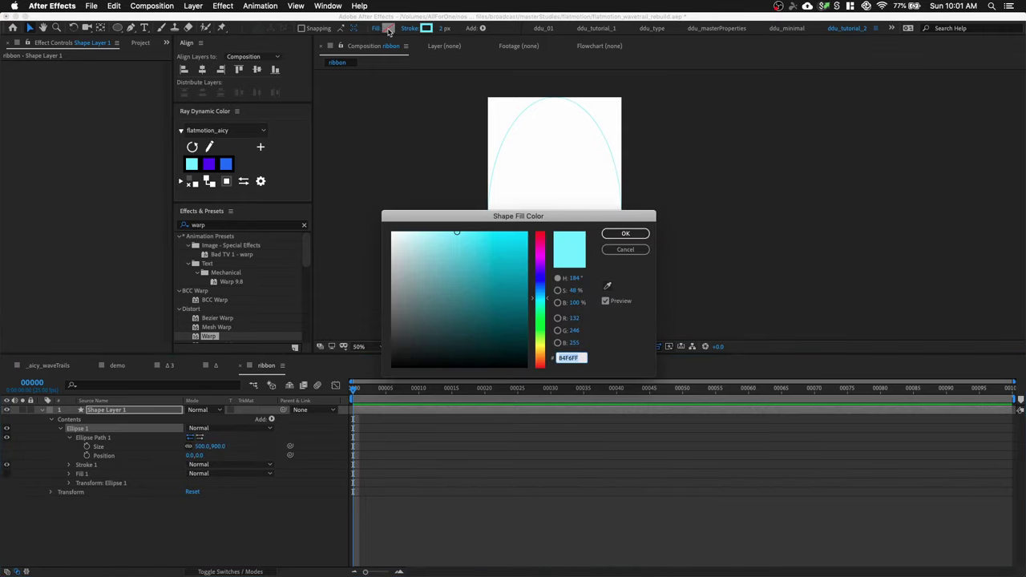
click(625, 250)
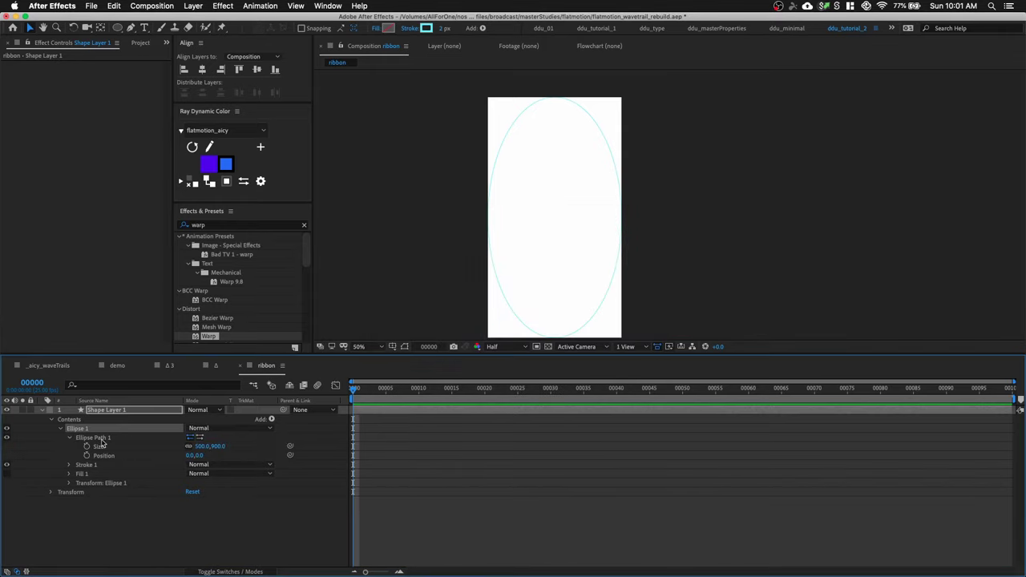
Apply the cyan swatch of the flatmotion_aicy palette to the ellipse's Fill 1 with Ray Dynamic Color.
click(189, 164)
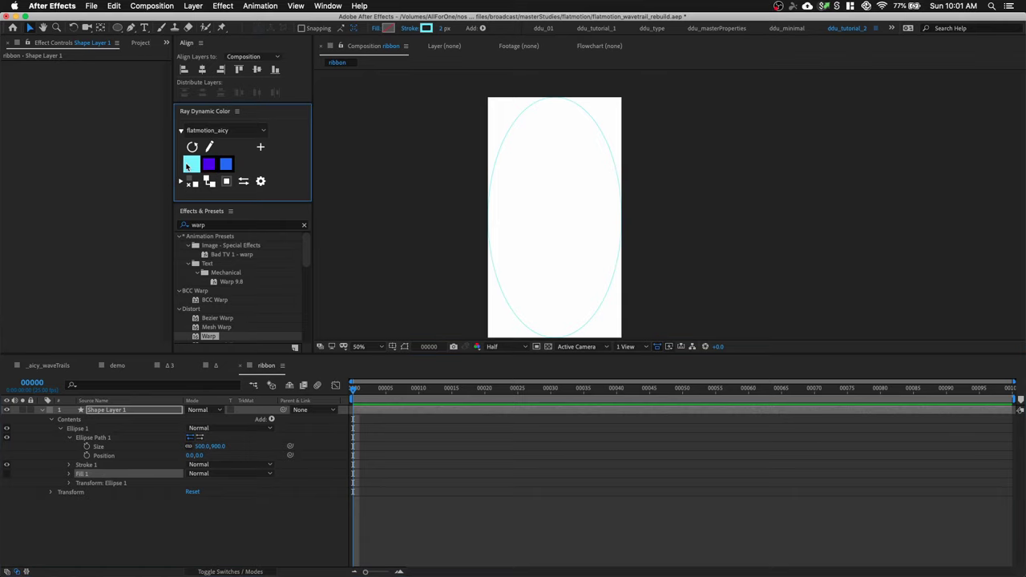
click(191, 164)
click(593, 310)
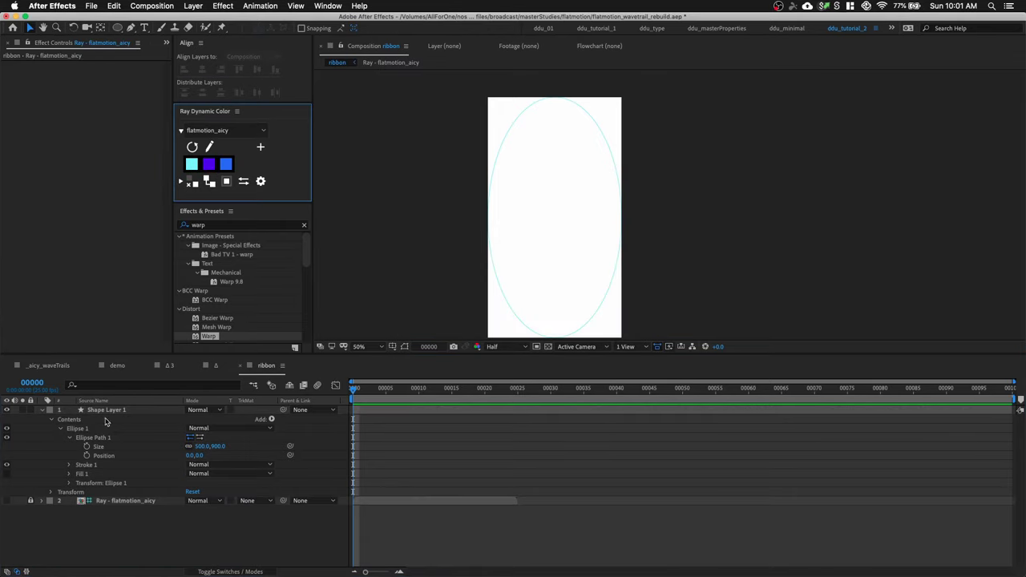
Give the ellipse a solid 84F6FF fill and set its stroke width to 0 px.
click(97, 453)
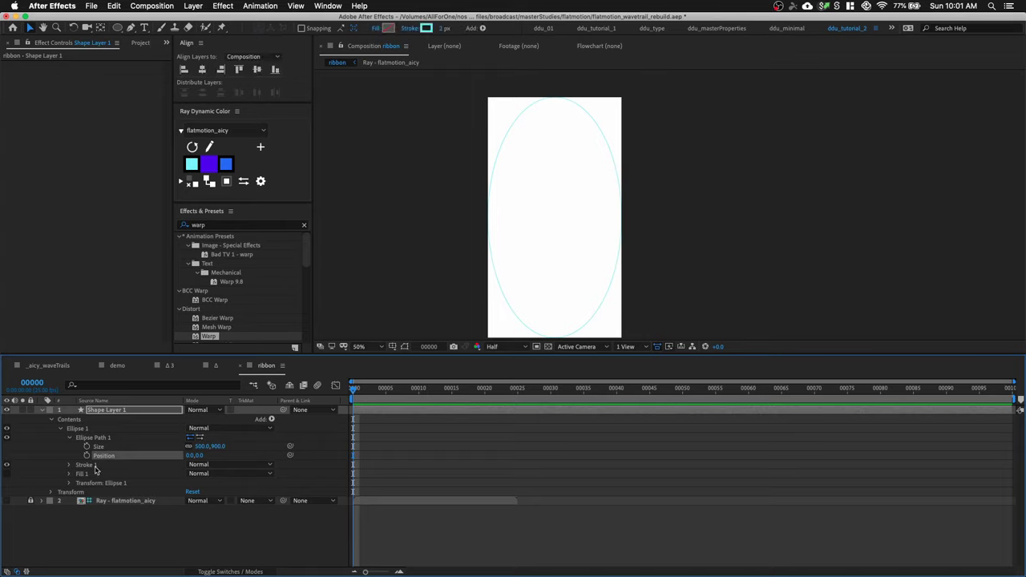
click(95, 473)
click(388, 29)
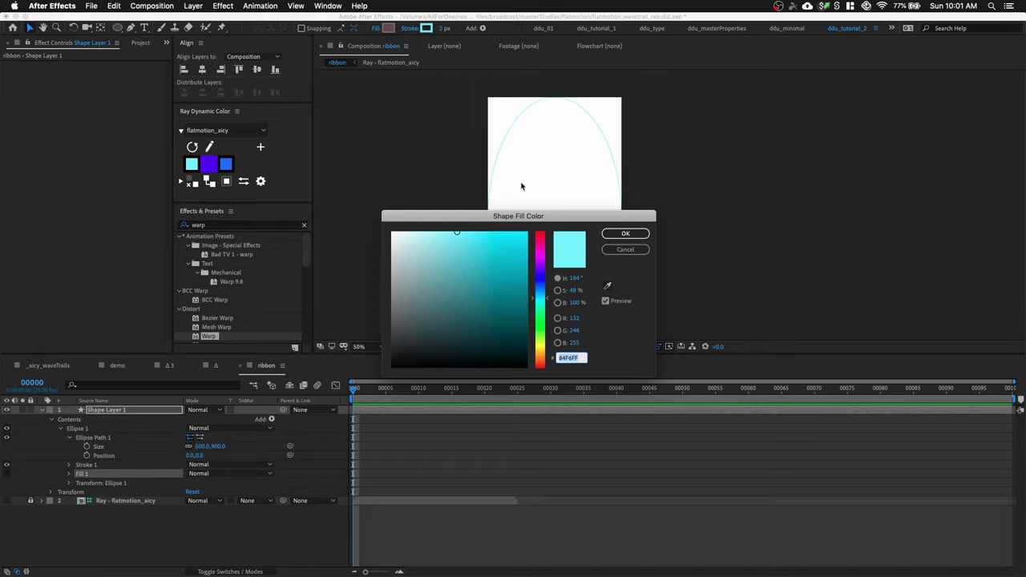
click(625, 233)
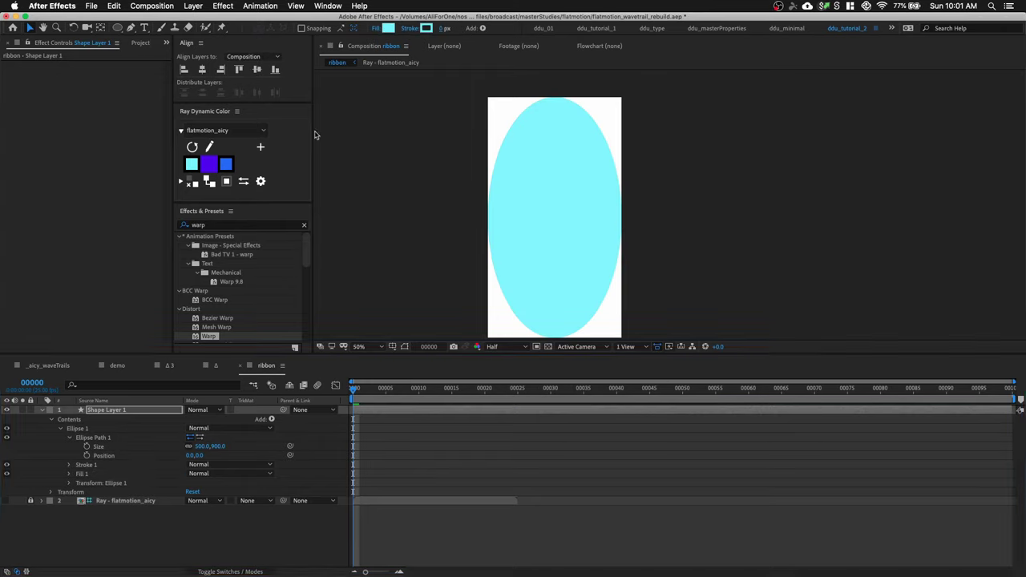
Convert the ellipse to a Bezier path and turn its topmost point into a sharp corner.
click(82, 438)
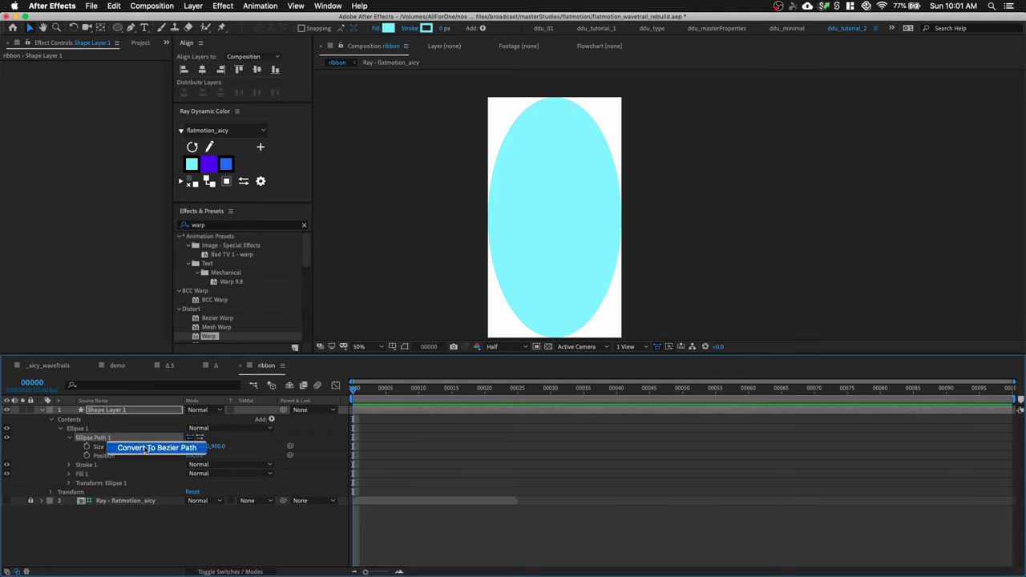
click(169, 450)
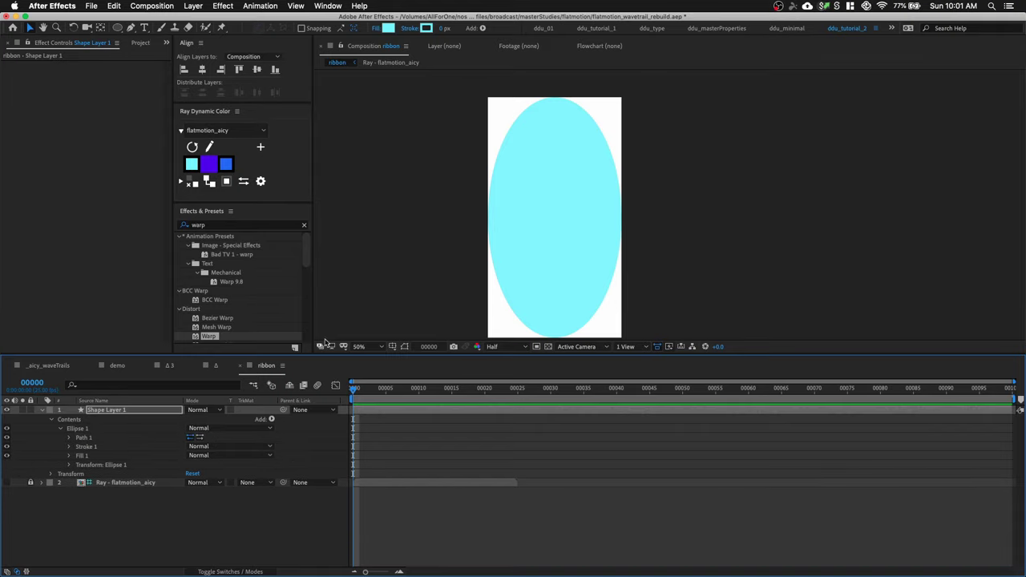
click(553, 130)
drag(543, 118, 540, 164)
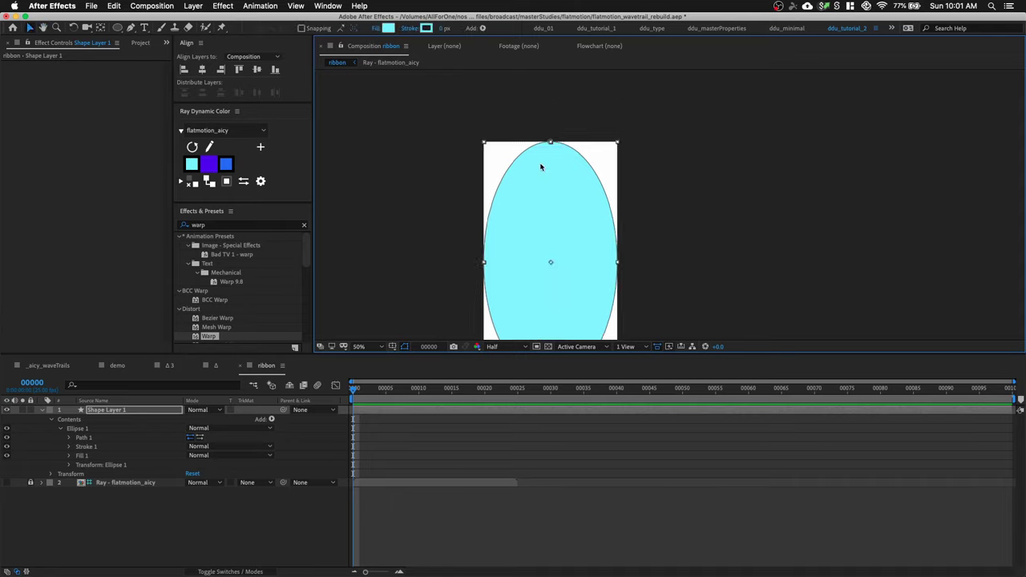
key(period)
drag(474, 150, 633, 225)
scroll(591, 184, up, 2)
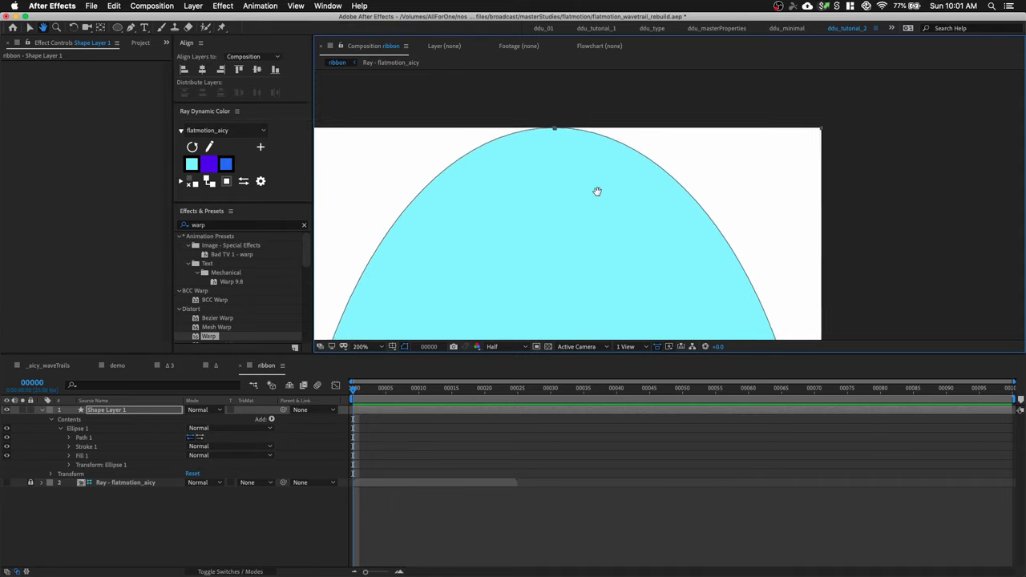
drag(598, 190, 591, 162)
key(g)
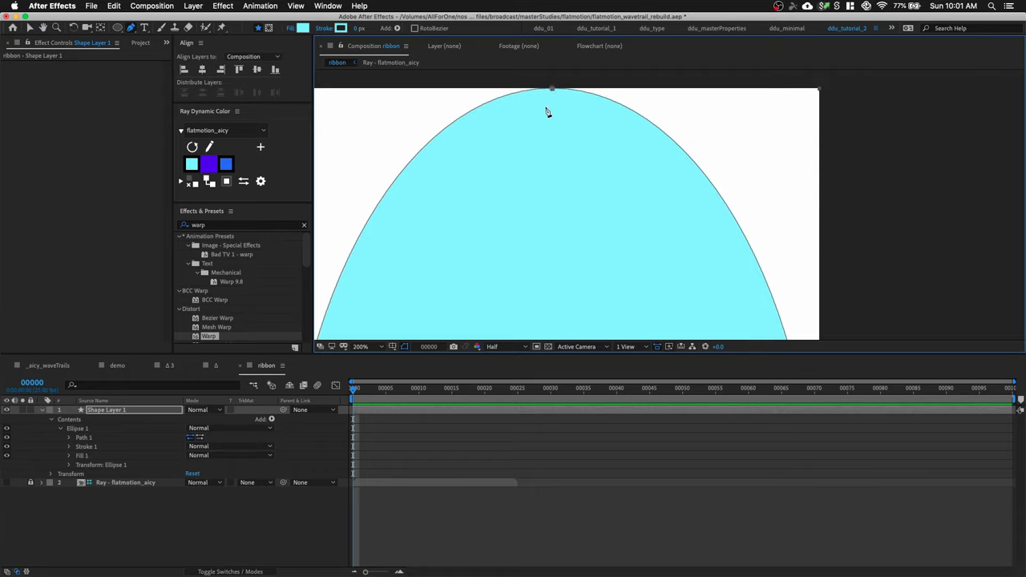
alt+click(552, 88)
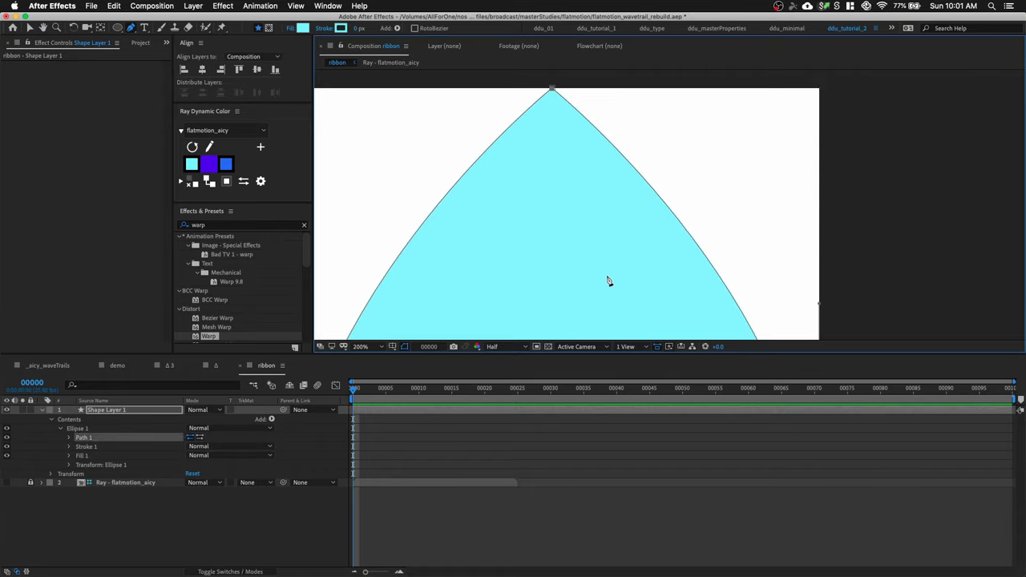
Turn the lowest point of the ellipse path into a sharp corner to complete the leaf shape.
drag(609, 282, 572, 70)
key(comma)
drag(584, 307, 572, 241)
scroll(569, 265, down, 2)
click(553, 254)
key(comma)
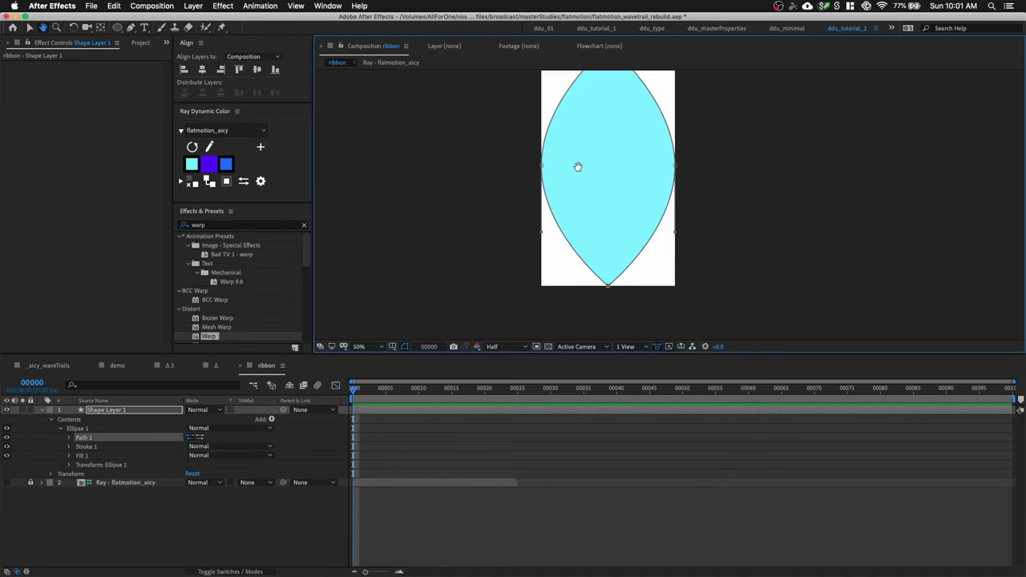
drag(578, 166, 531, 237)
drag(565, 206, 549, 147)
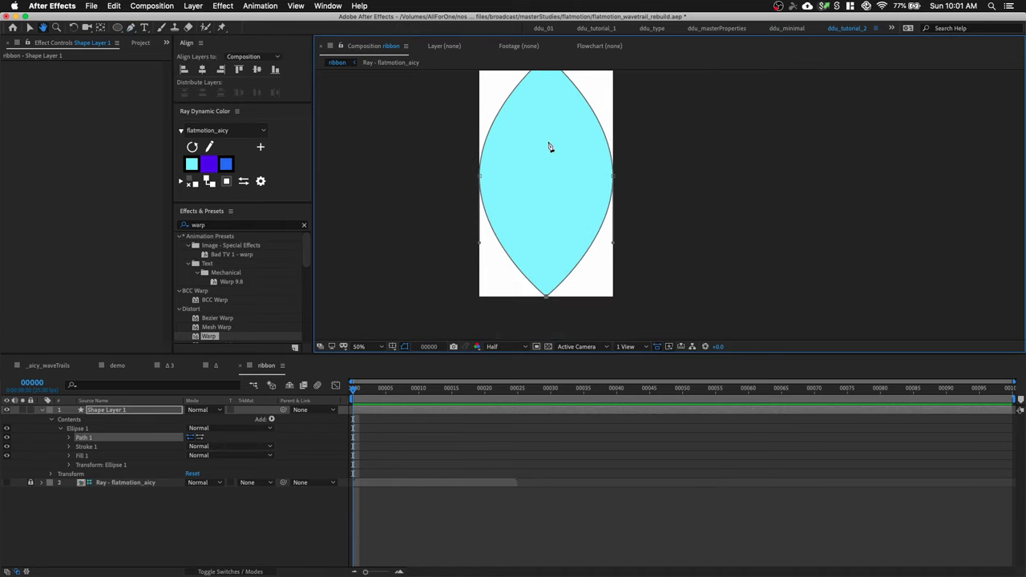
Set the scale of Shape Layer 1 to 25%.
click(113, 411)
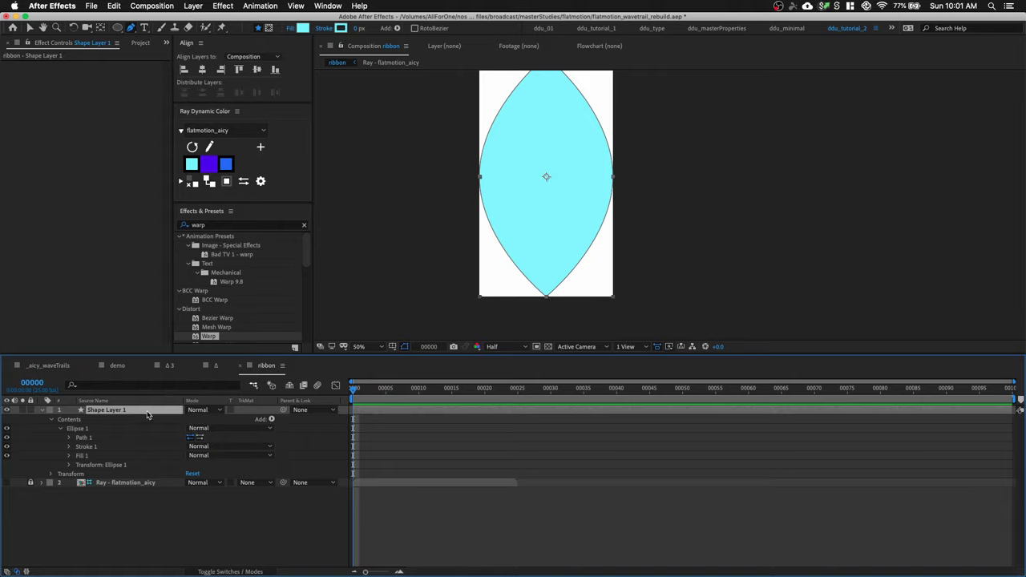
key(s)
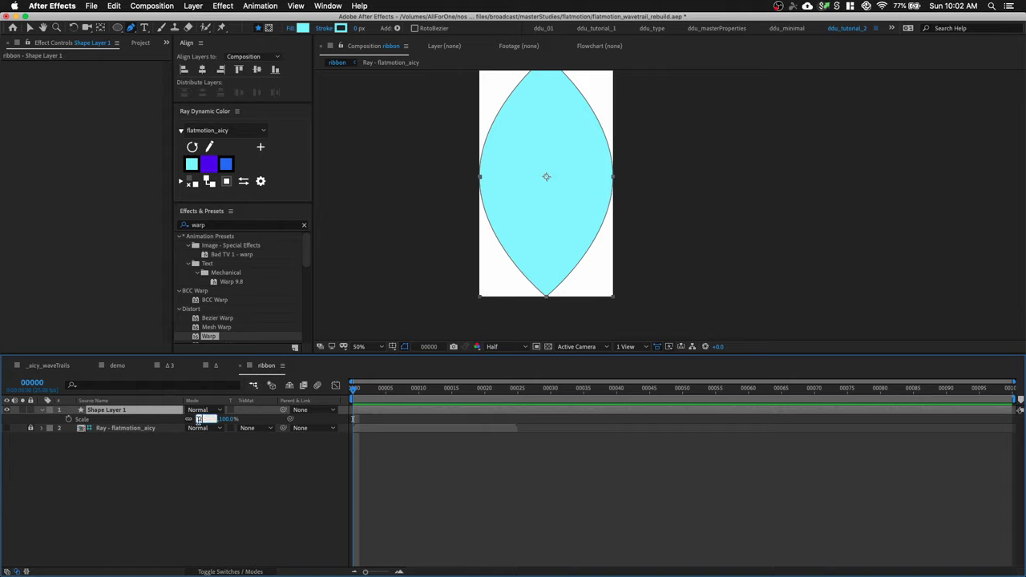
click(222, 473)
click(152, 411)
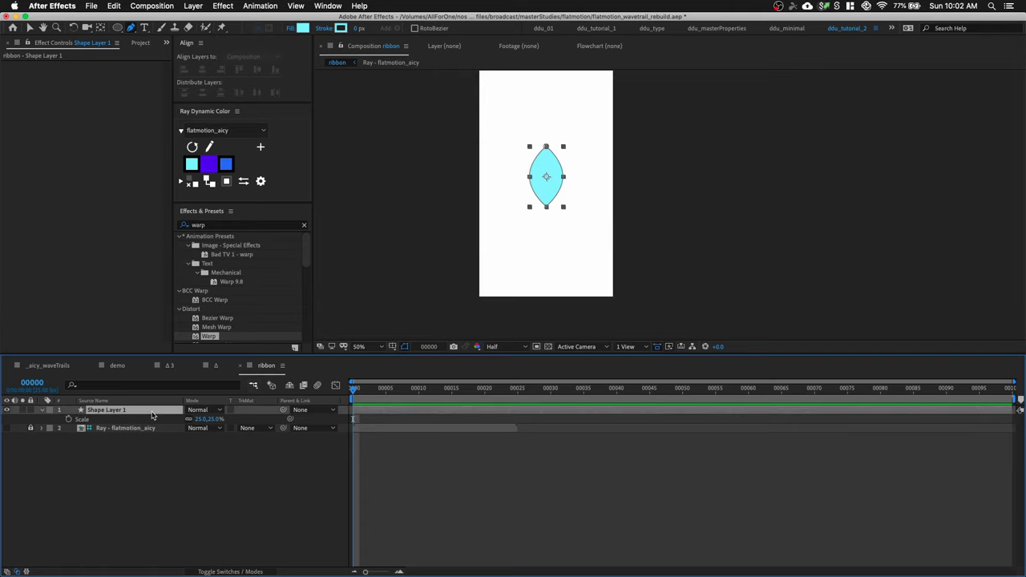
Add a Repeater to Shape Layer 1 and set its number of copies to 15.
click(43, 410)
click(42, 411)
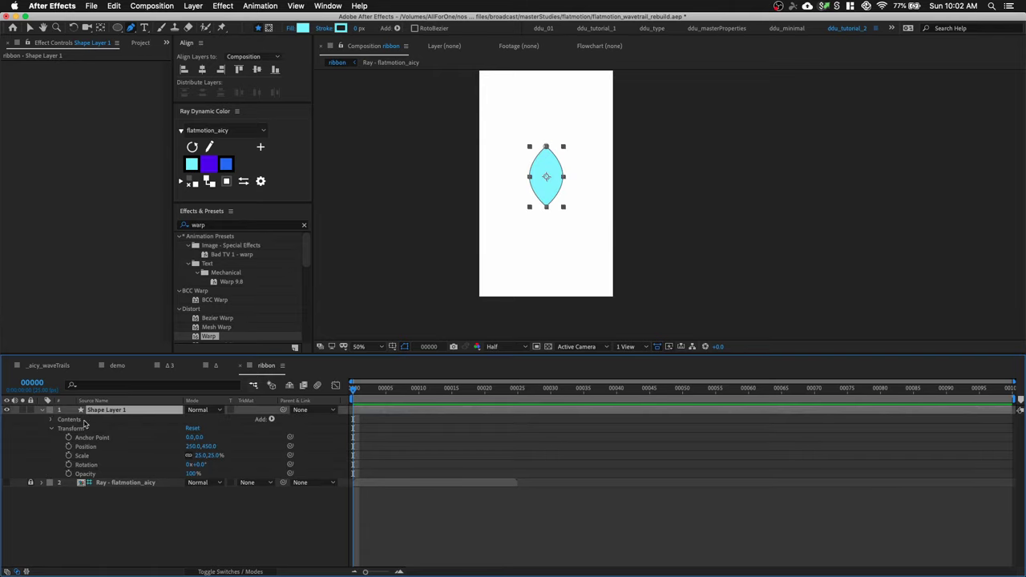
click(271, 419)
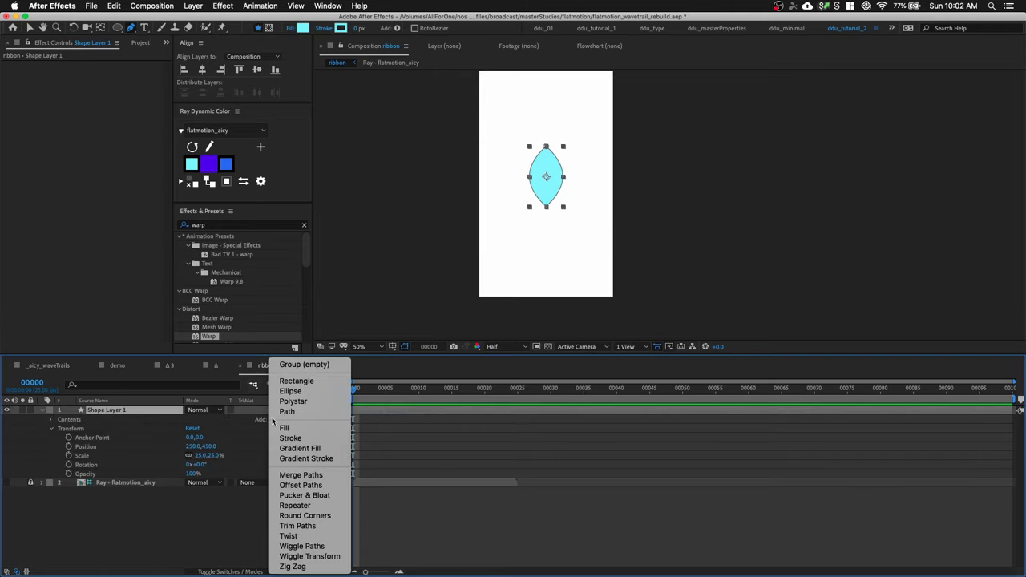
click(323, 507)
click(59, 438)
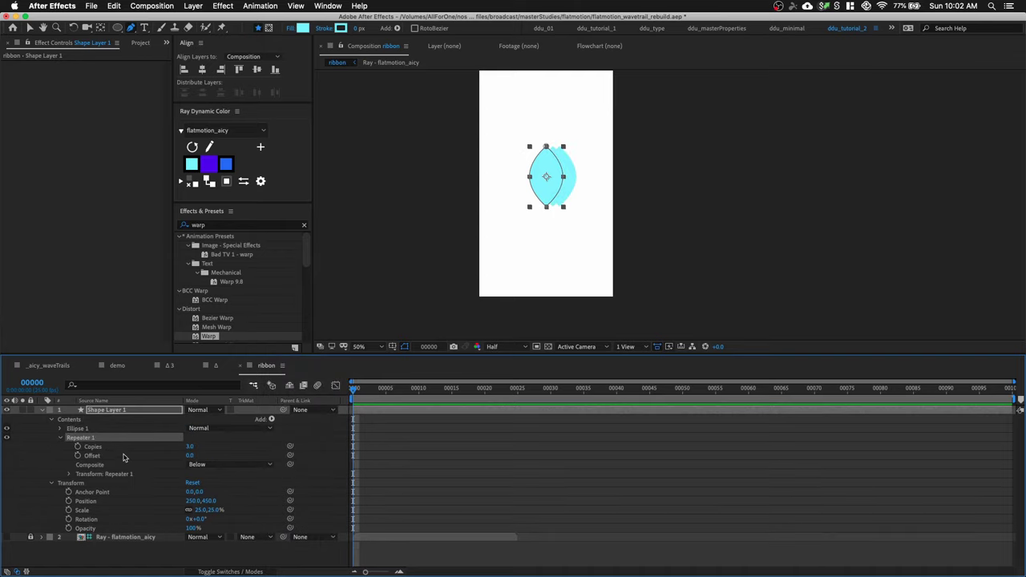
text(15)
click(256, 451)
Set the Repeater's transform position to 0, 1800 so the copies stack vertically.
click(69, 474)
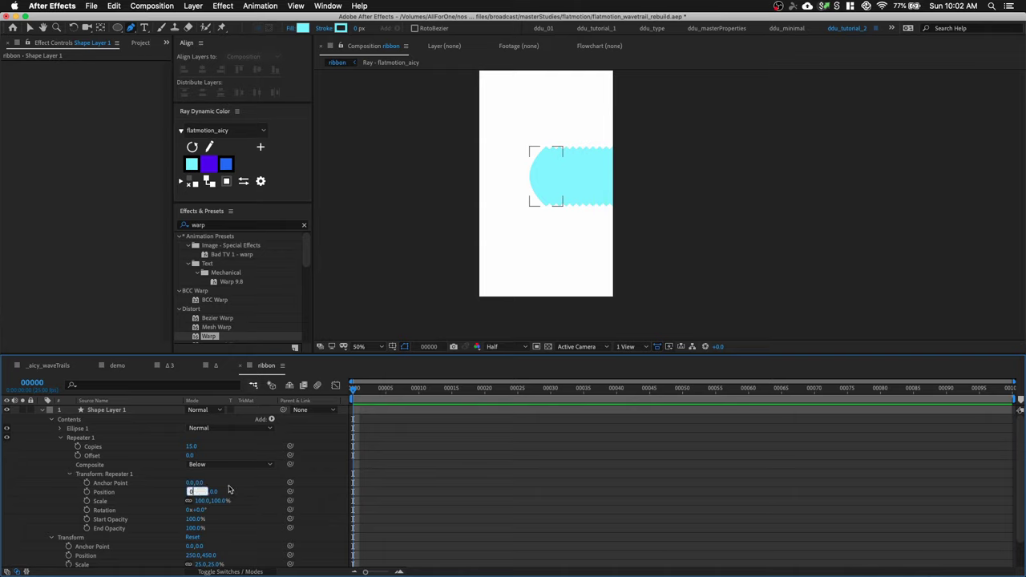
key(Tab)
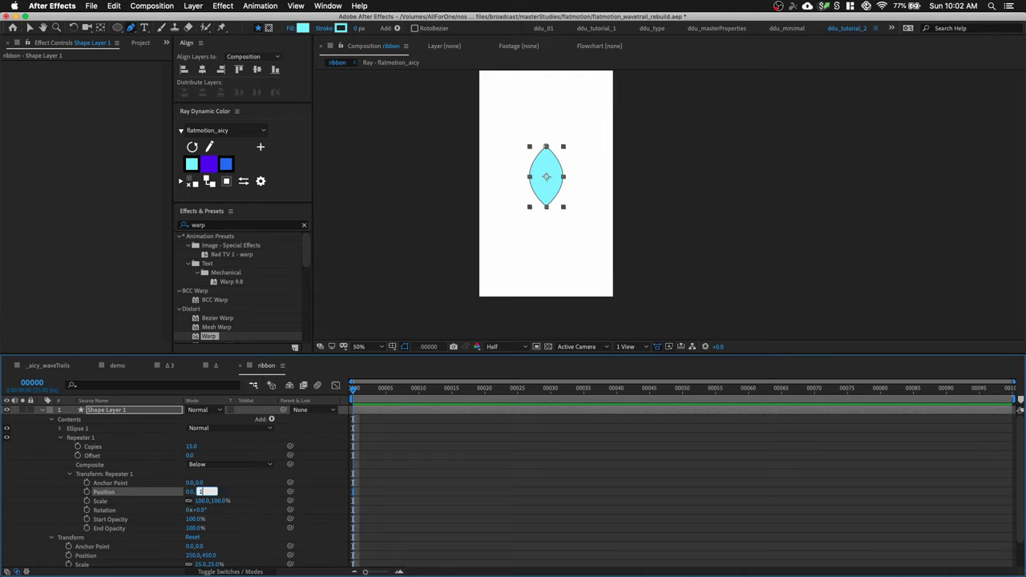
key(v)
click(687, 233)
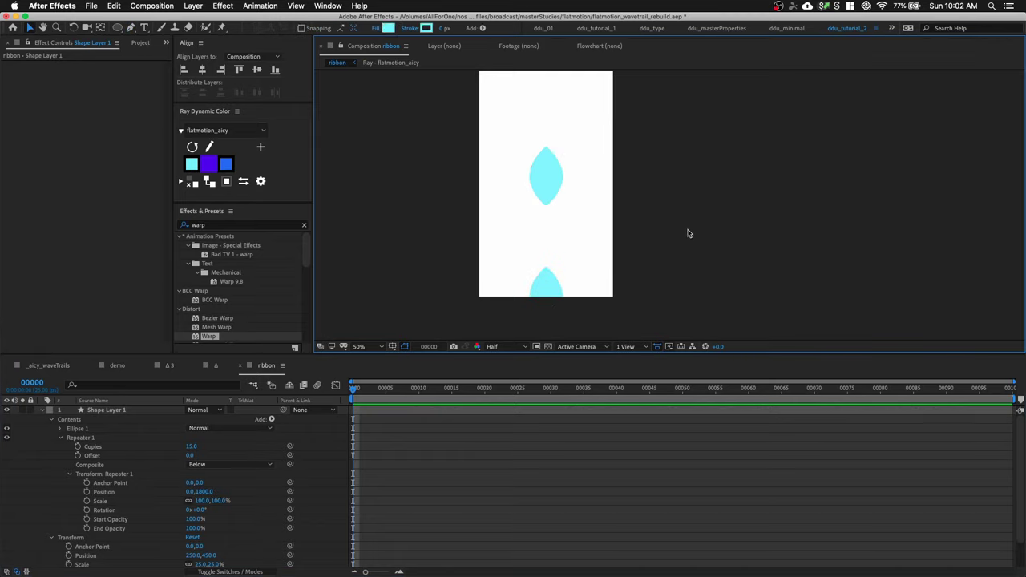
Move the repeated leaf layer straight up to the composition's upper edge, at about 250, 116.
drag(545, 183, 545, 143)
key(space)
drag(546, 142, 541, 182)
drag(541, 182, 542, 146)
Duplicate the leaf layer and move the original Shape Layer 1 down below the first leaf, to about 250, 324.
key(super+d)
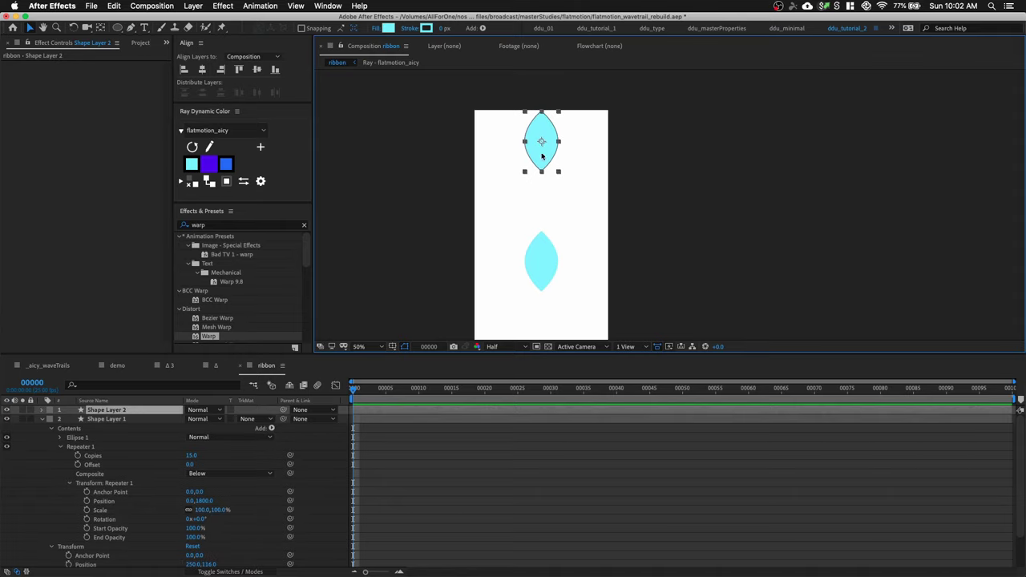
click(115, 420)
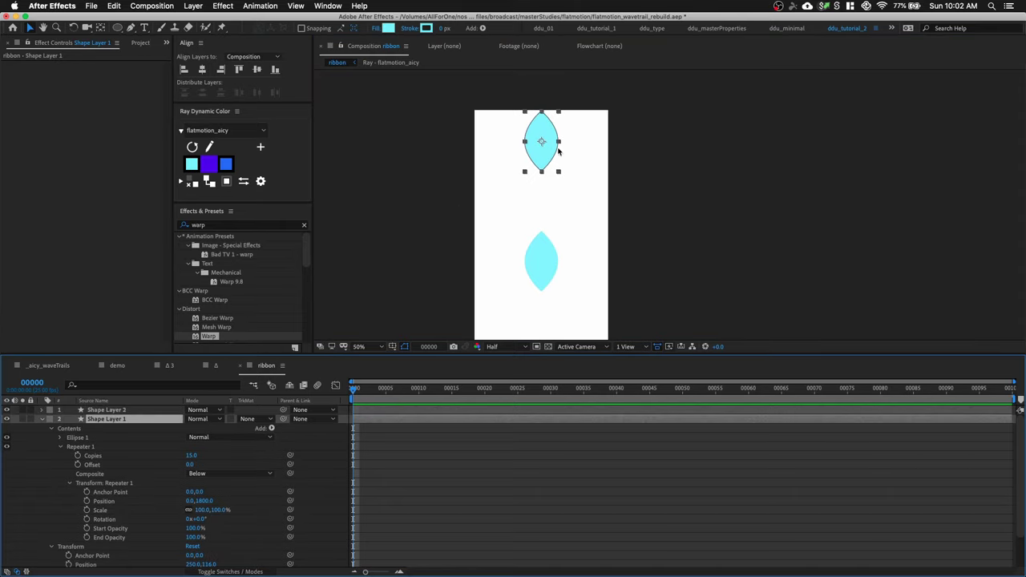
drag(543, 144, 529, 188)
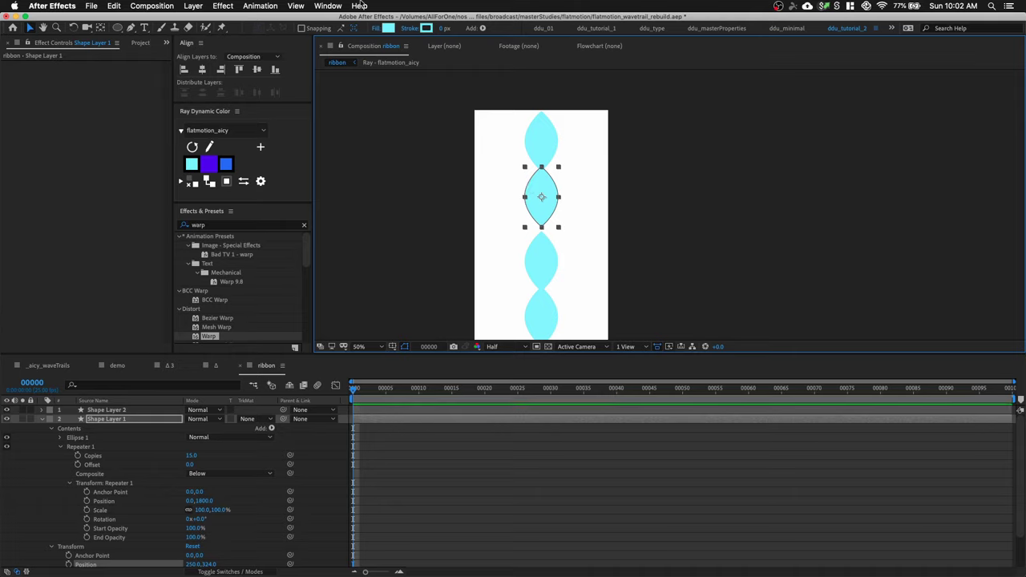
Change the fill of Shape Layer 1 to a saturated medium blue.
click(377, 29)
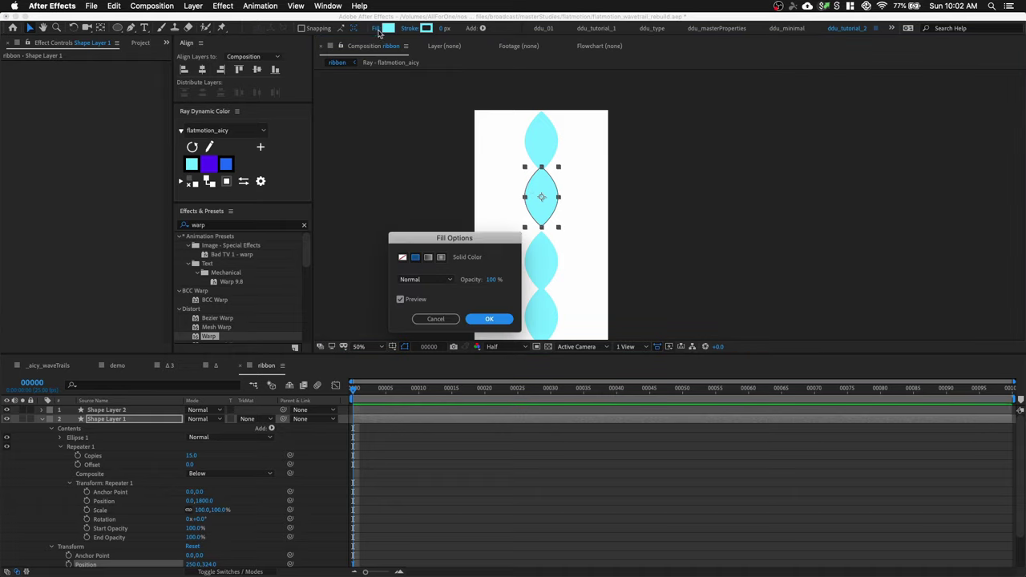
key(Escape)
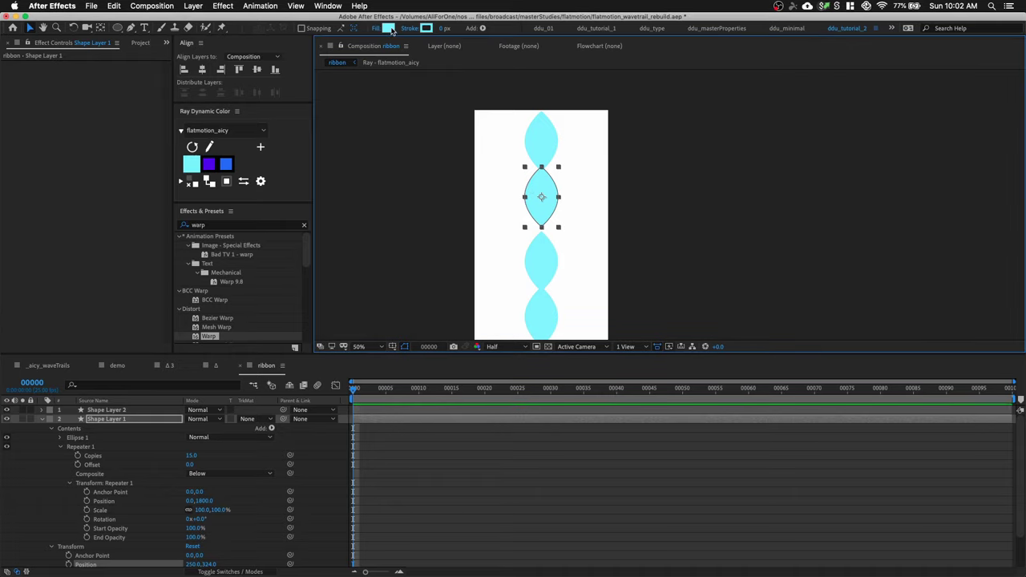
click(388, 28)
click(607, 285)
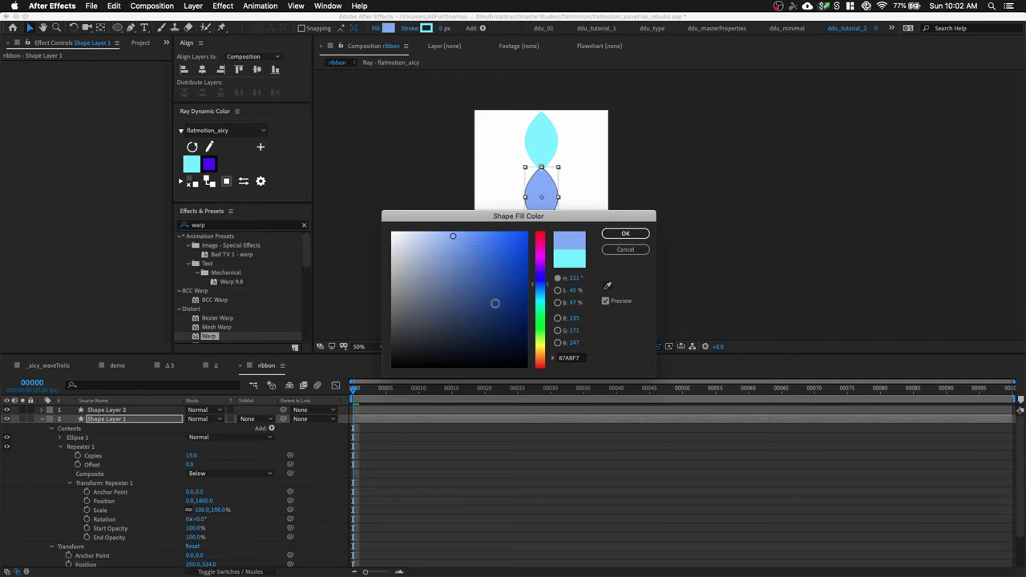
drag(494, 303, 502, 230)
click(625, 234)
Shift the blue leaf's Ellipse 1 group slightly down so its tips meet the neighbouring cyan leaves.
scroll(664, 210, up, 4)
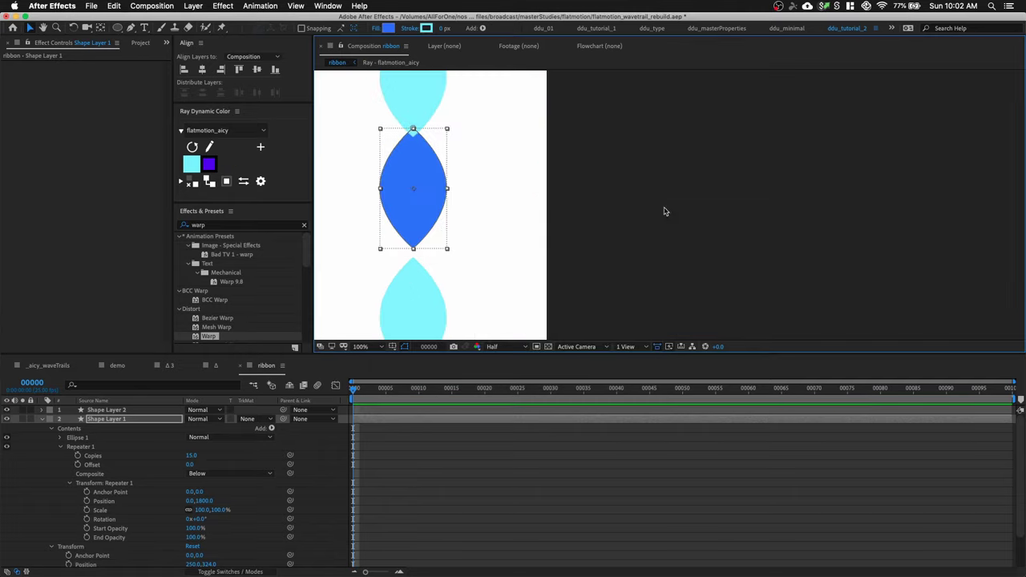
drag(559, 144, 669, 225)
double_click(596, 207)
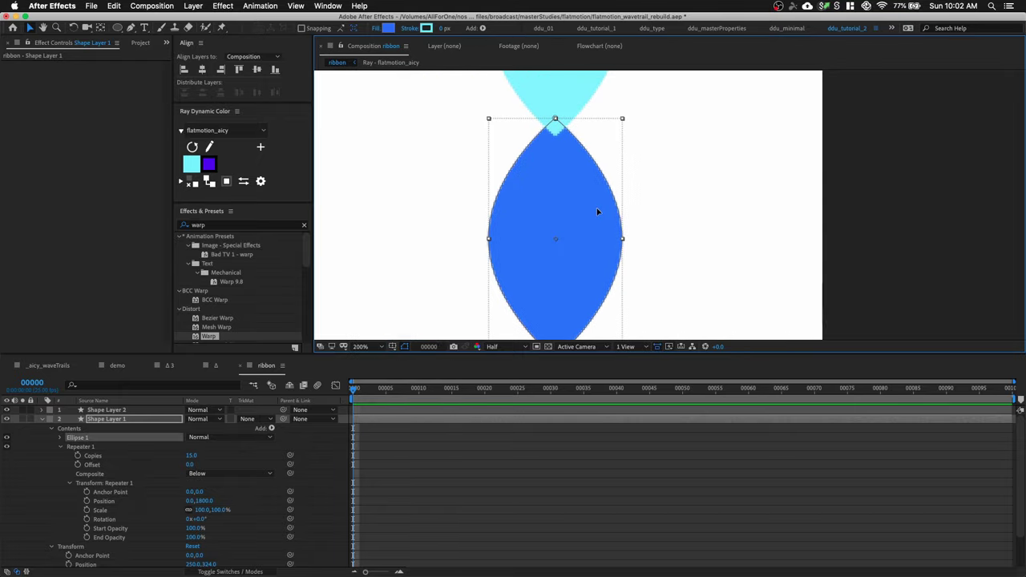
drag(596, 208, 599, 224)
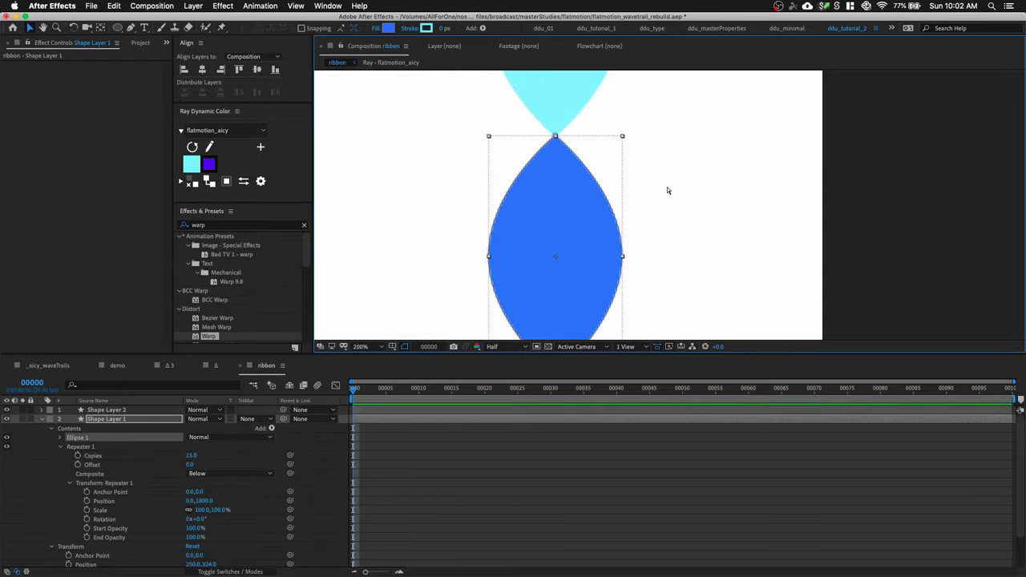
key(space)
drag(591, 179, 557, 85)
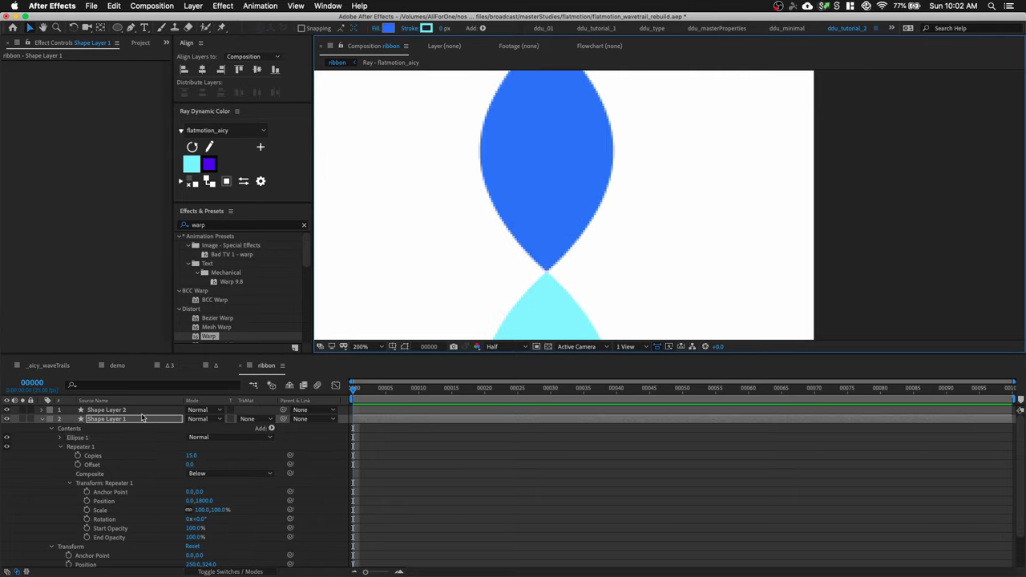
Set the ribbon composition's preview resolution to Full and inspect where the blue and cyan leaf tips meet.
key(ctrl+Up)
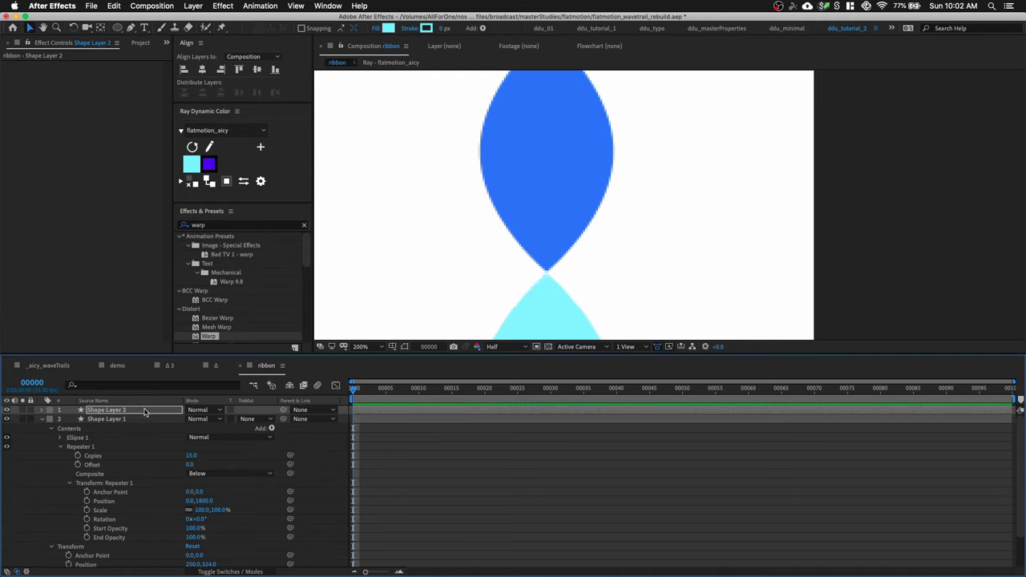
key(space)
drag(529, 176, 534, 325)
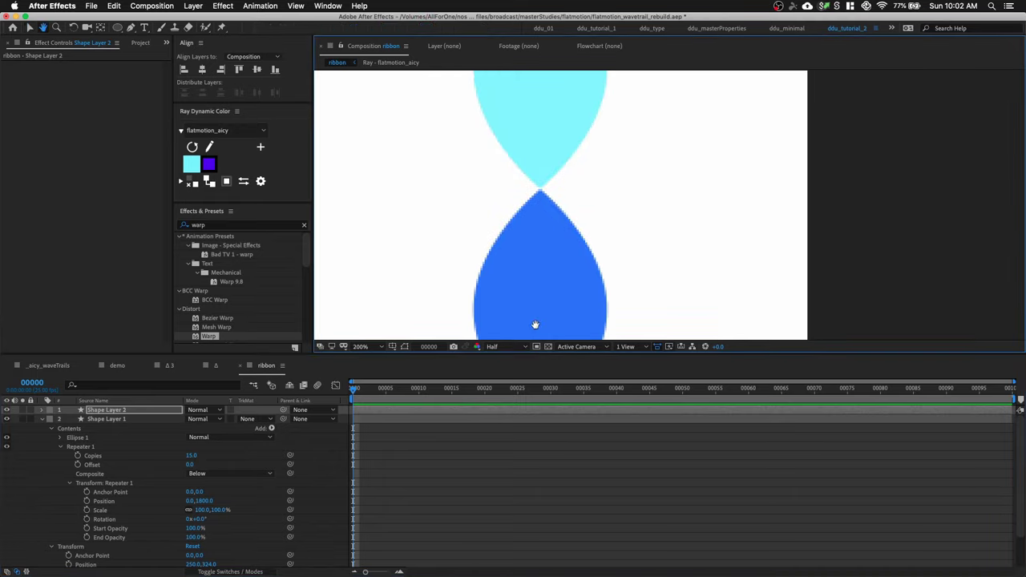
click(499, 347)
click(502, 359)
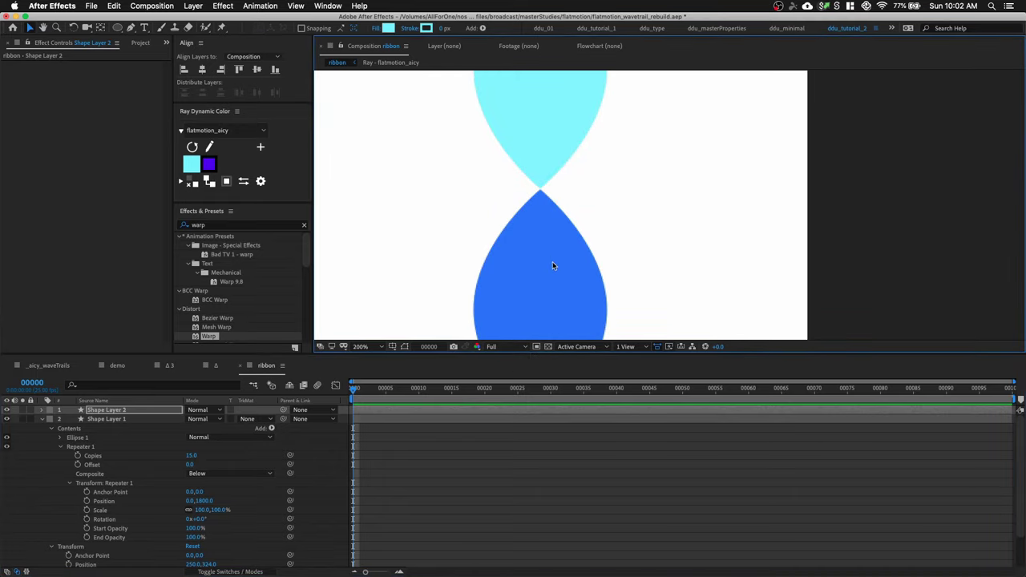
key(space)
drag(552, 265, 555, 48)
click(145, 412)
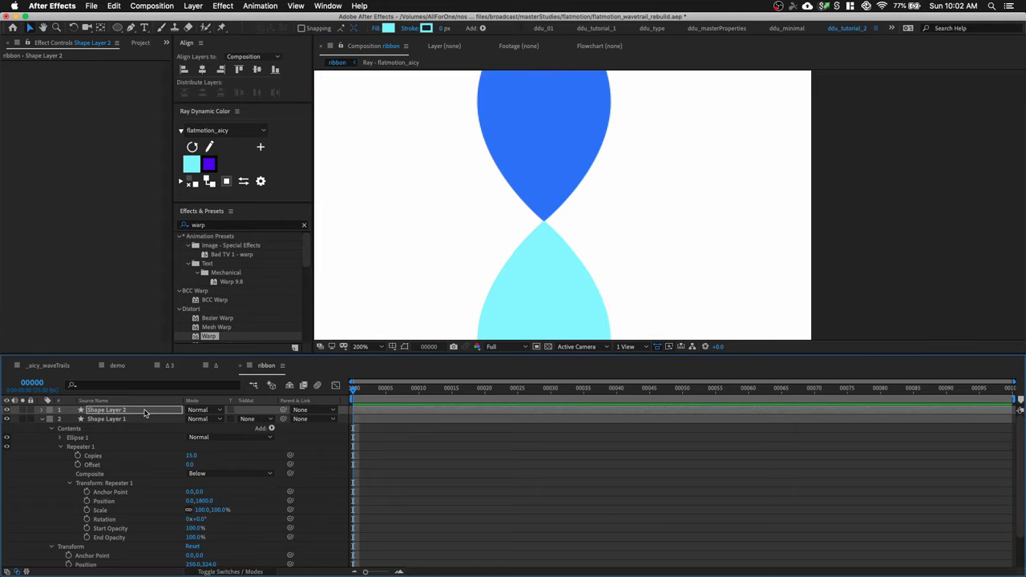
scroll(451, 261, down, 1)
drag(556, 233, 477, 304)
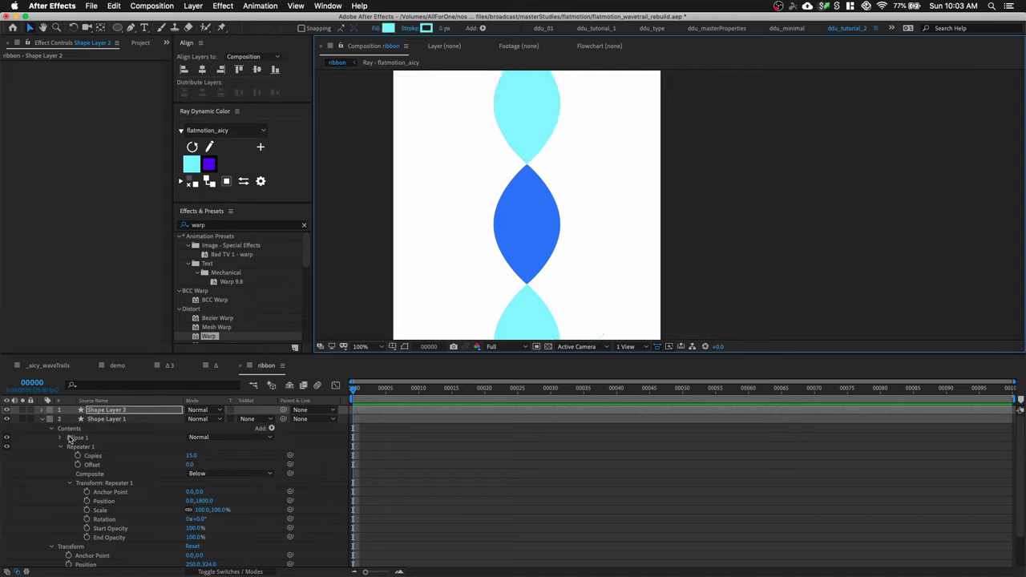
Collapse Shape Layer 1's properties and parent Shape Layer 2 to Shape Layer 1.
click(41, 420)
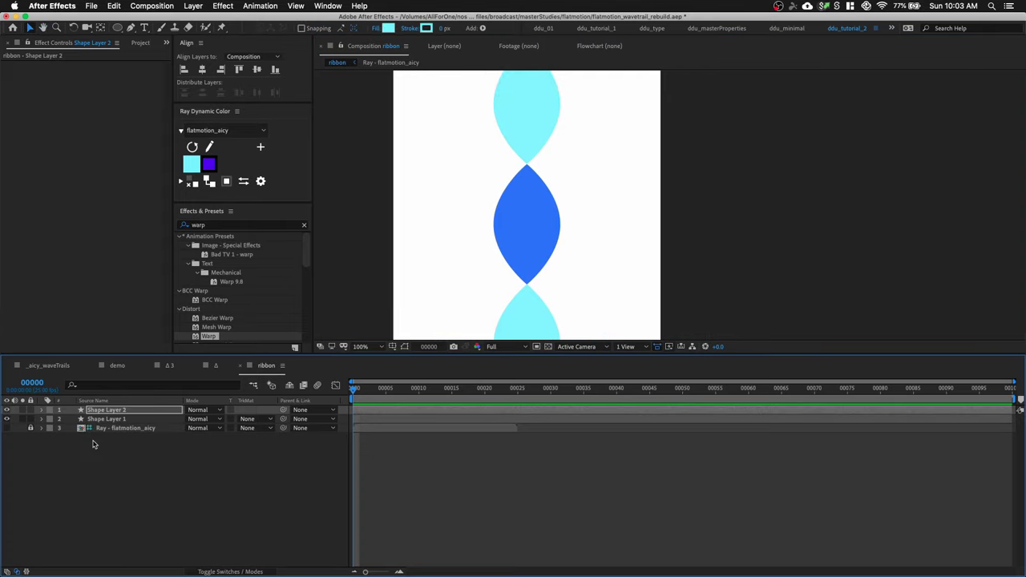
click(133, 412)
drag(285, 410, 118, 419)
scroll(585, 245, down, 1)
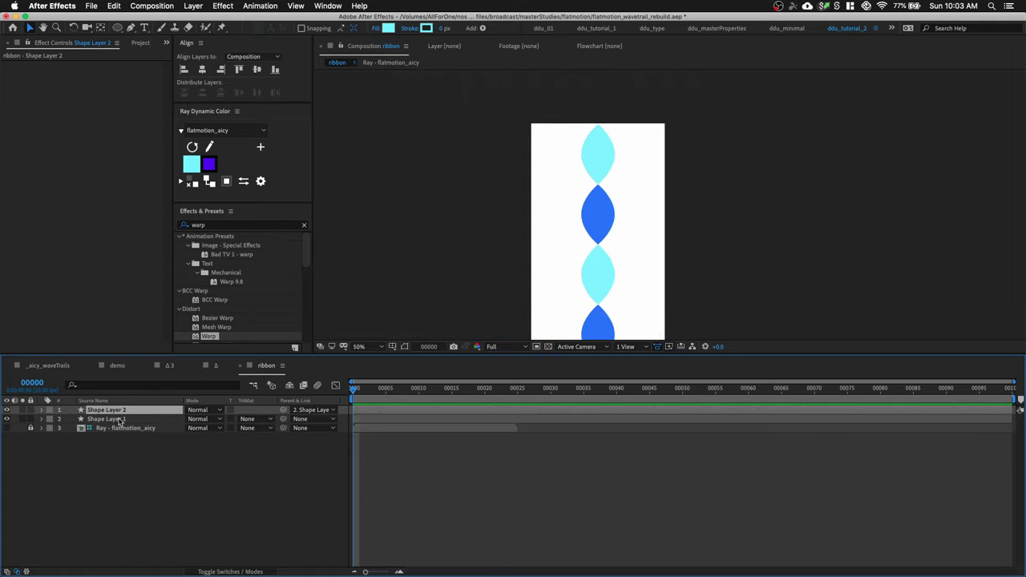
Reveal Shape Layer 1's Position and add a Position keyframe at frame 0.
click(118, 420)
key(p)
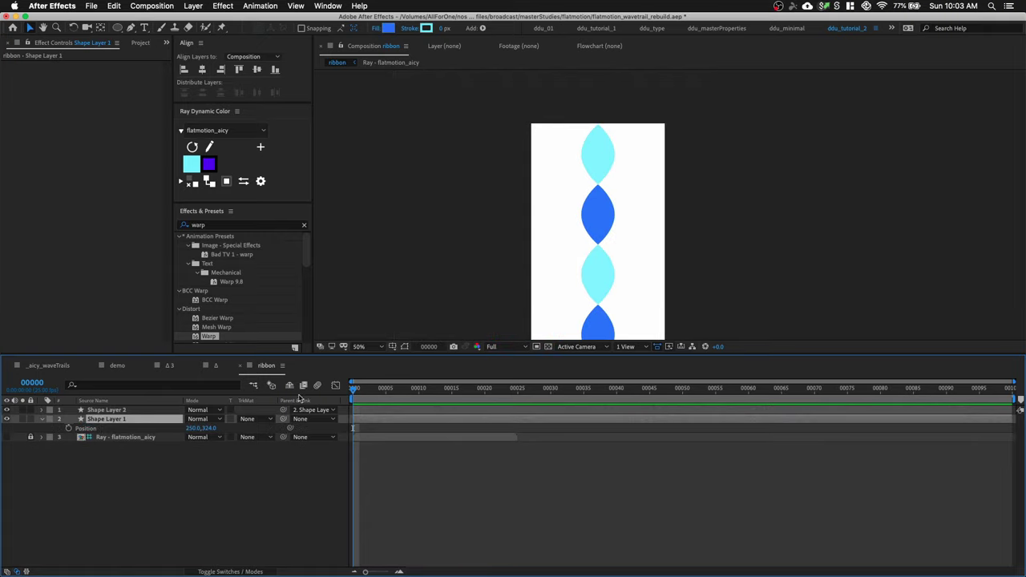
drag(674, 291, 640, 184)
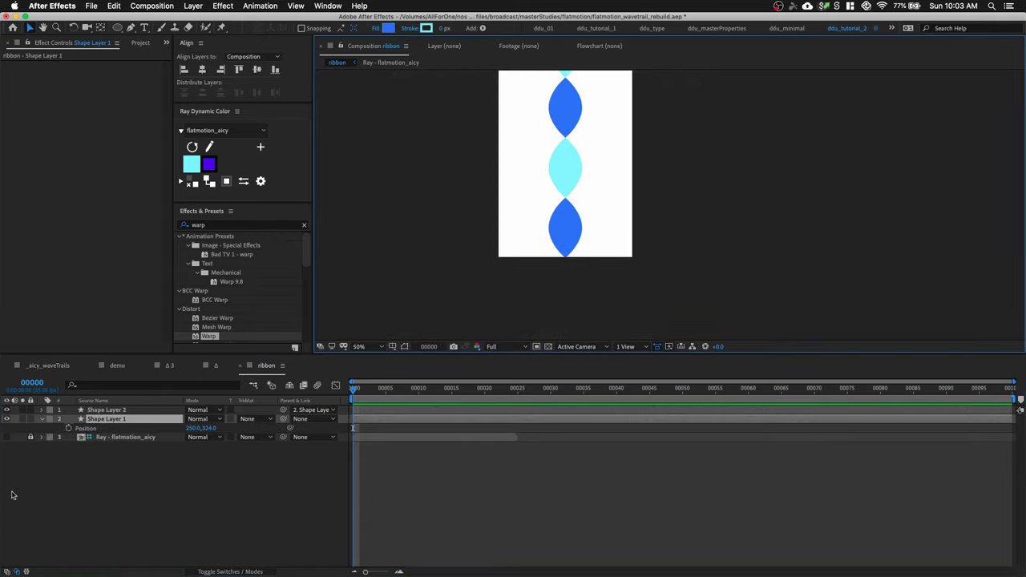
click(74, 429)
Move Shape Layer 1 straight up to about 250, -5888, until the last repeated leaves are in the composition.
scroll(550, 285, up, 2)
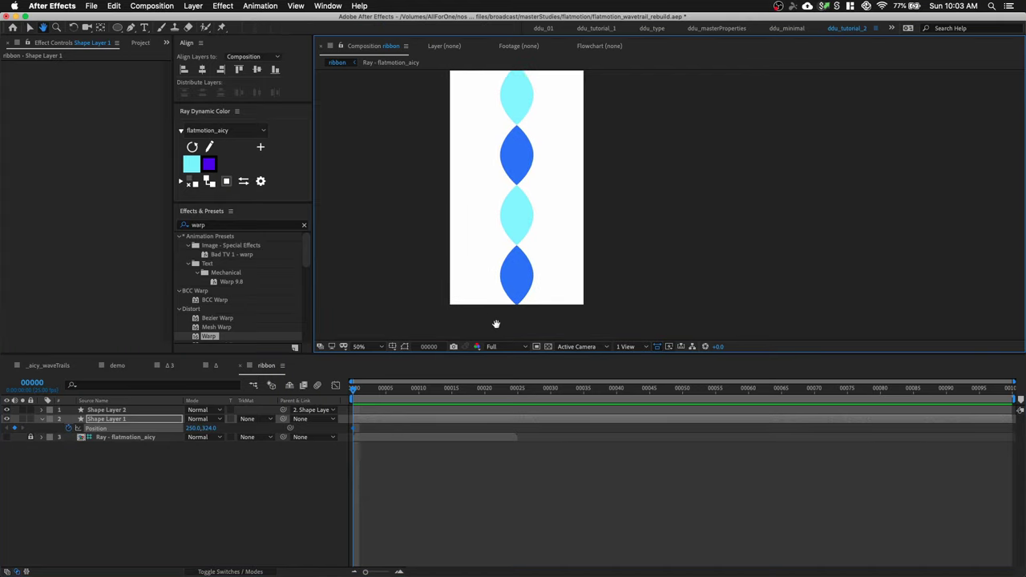
key(comma)
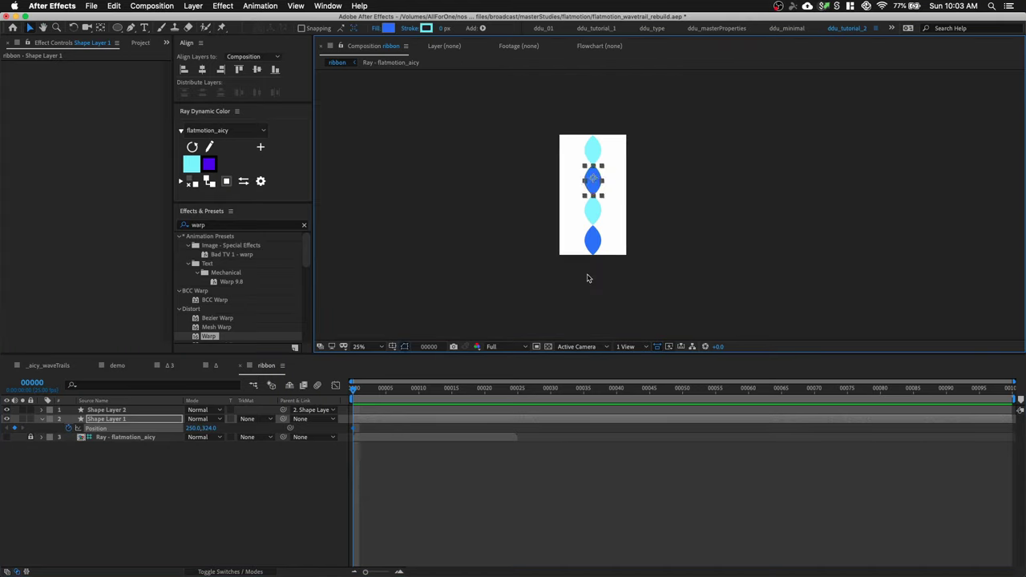
key(comma)
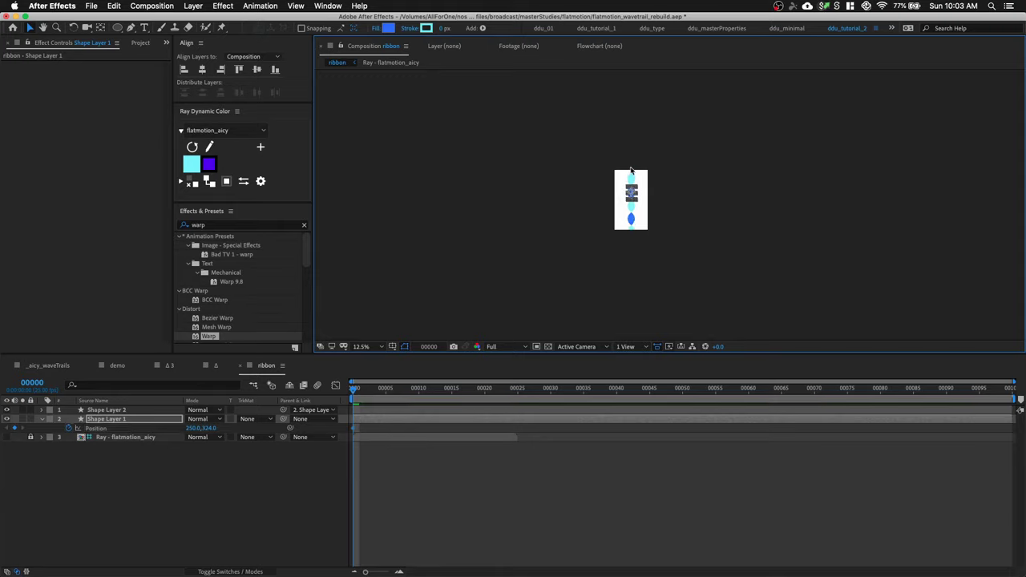
key(period)
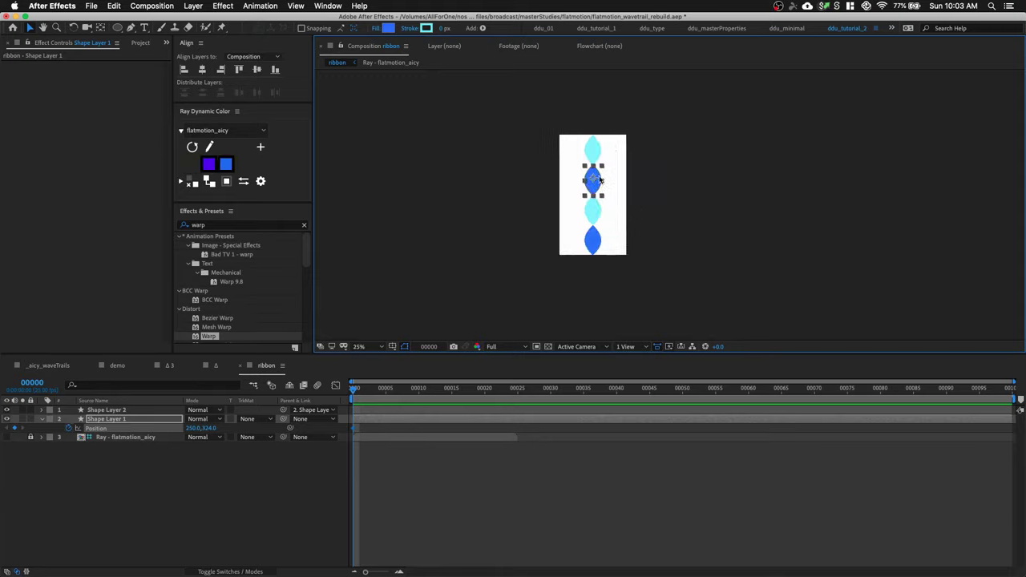
drag(599, 180, 597, 97)
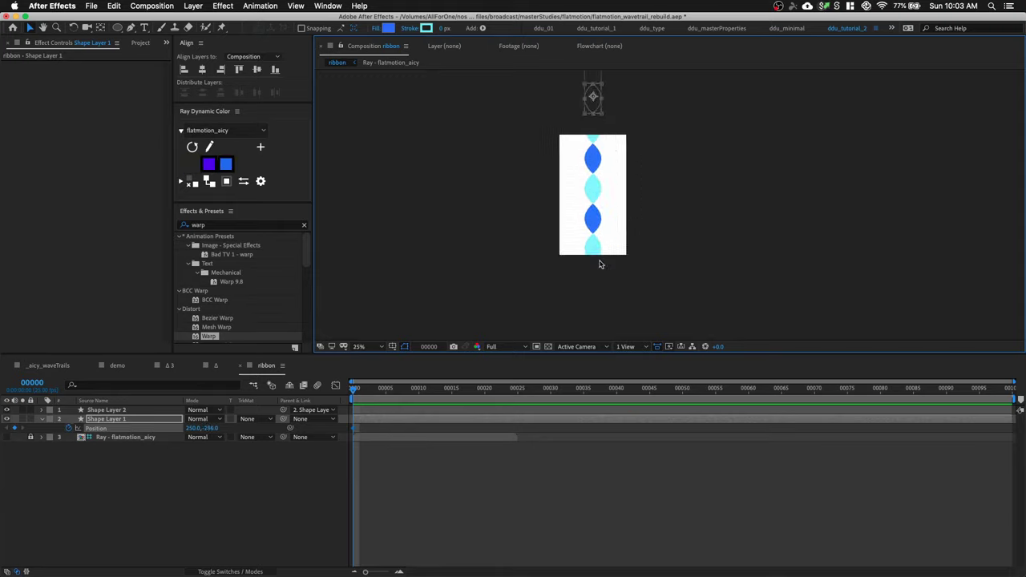
drag(213, 428, 107, 428)
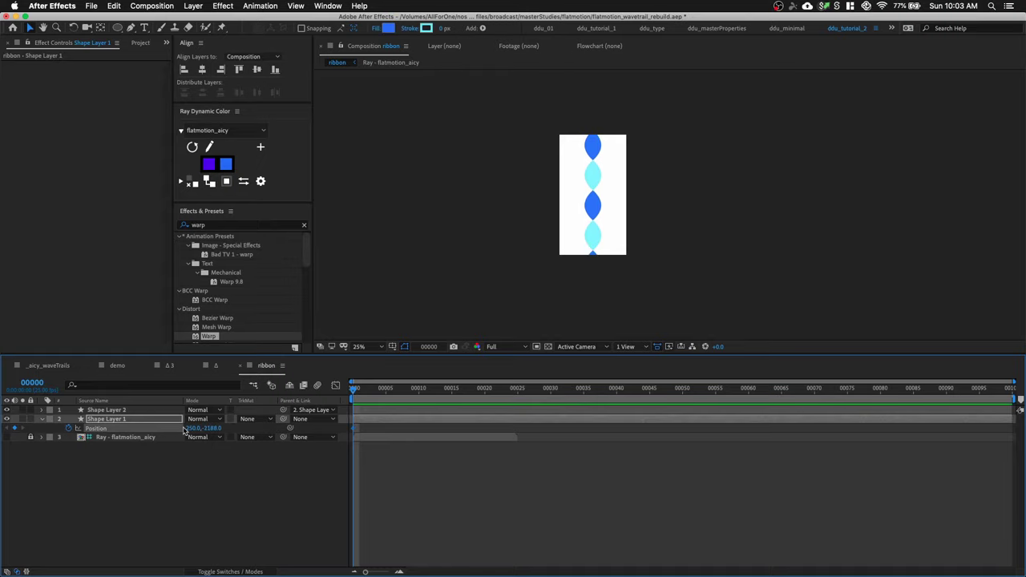
drag(212, 428, 112, 437)
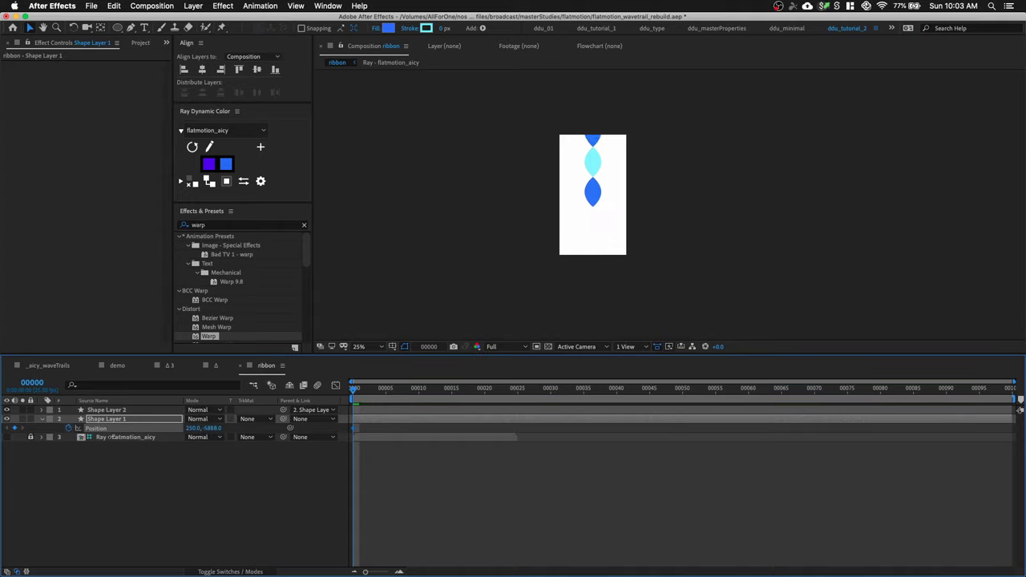
Fine-tune Shape Layer 1's vertical position to -5529 so the last blue leaf's tip touches the composition's lower edge.
drag(211, 431, 230, 429)
scroll(746, 225, up, 2)
drag(564, 253, 665, 181)
scroll(614, 222, up, 1)
drag(215, 429, 218, 429)
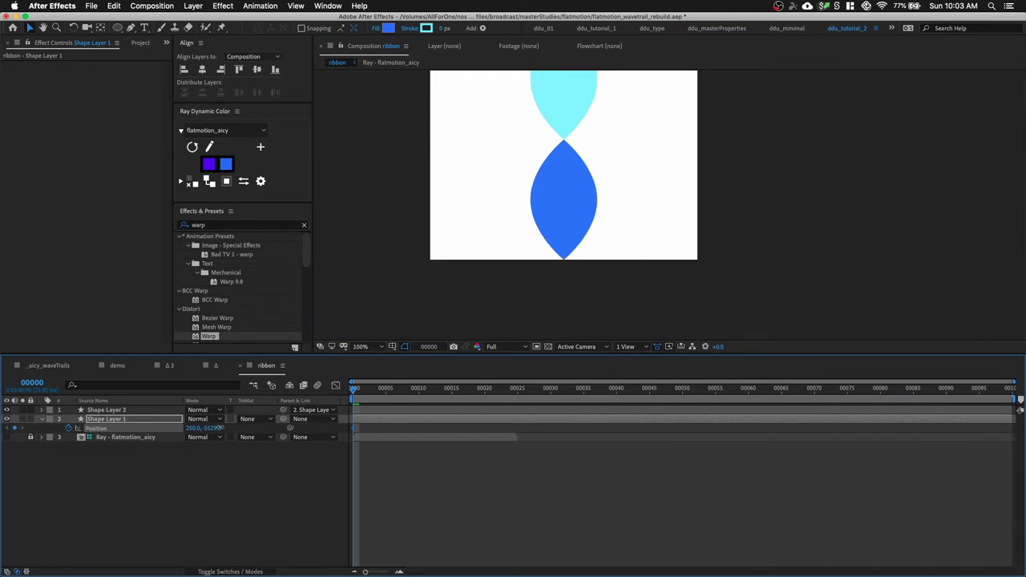
Keyframe Shape Layer 1's Position at frame 99 with a vertical value of -3279 and preview the scrolling leaves.
scroll(647, 249, down, 1)
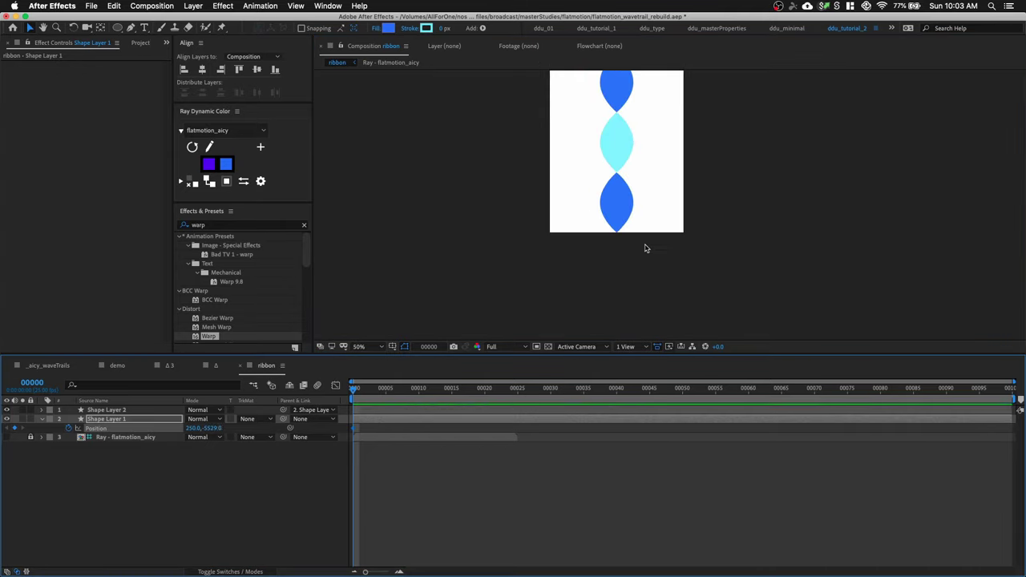
drag(699, 249, 563, 344)
click(900, 388)
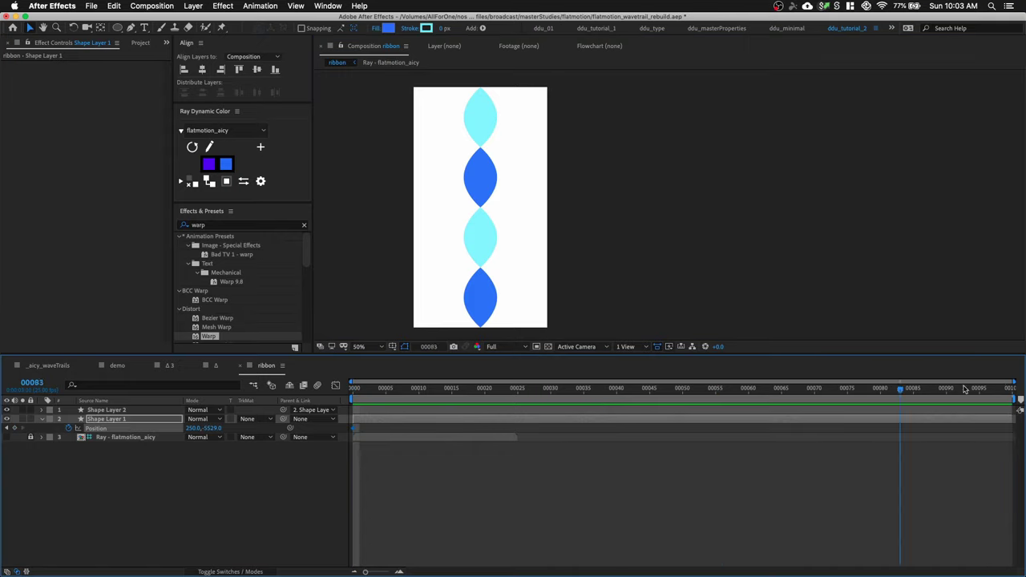
drag(513, 253, 620, 259)
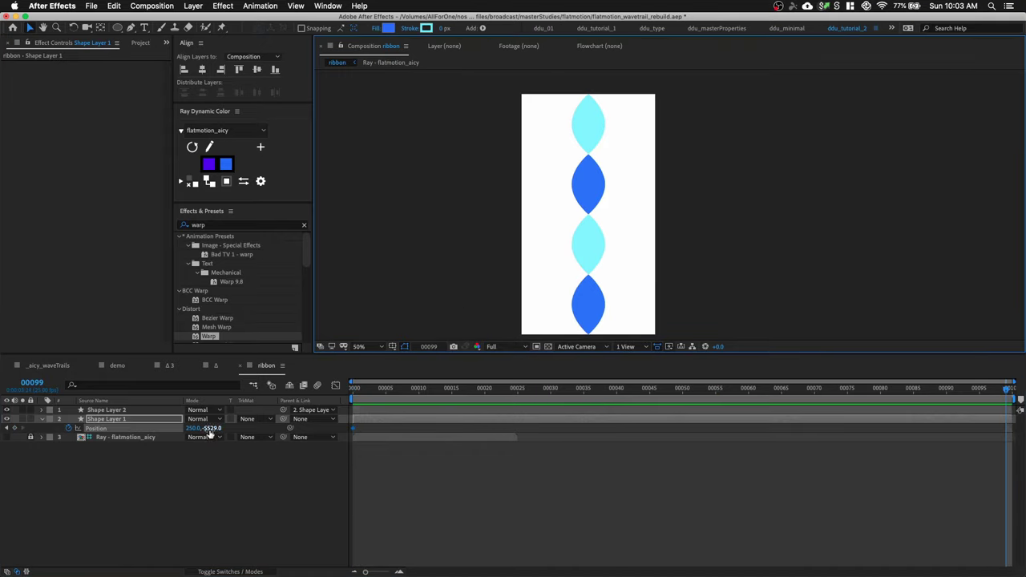
click(213, 429)
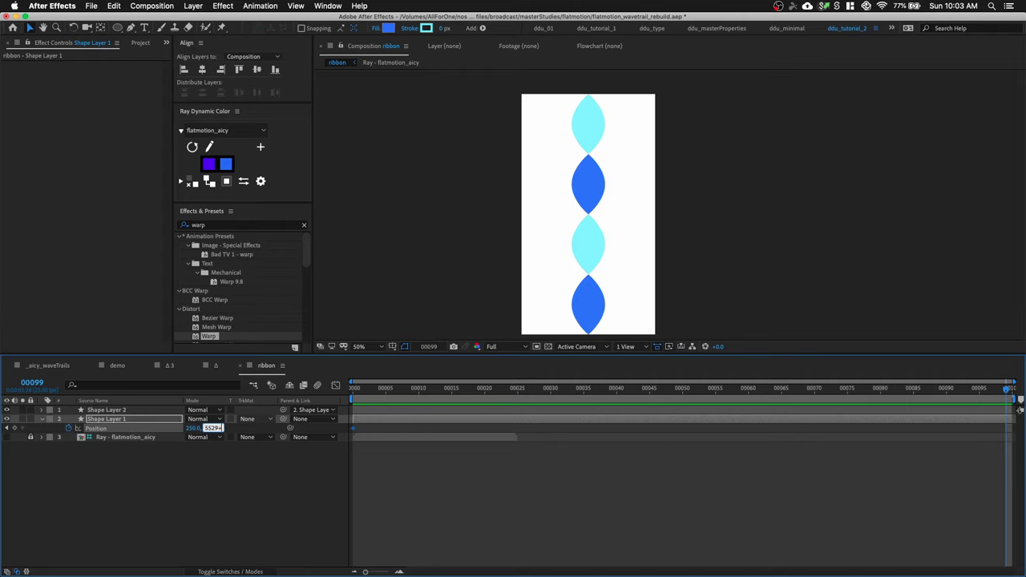
key(Return)
key(space)
click(225, 430)
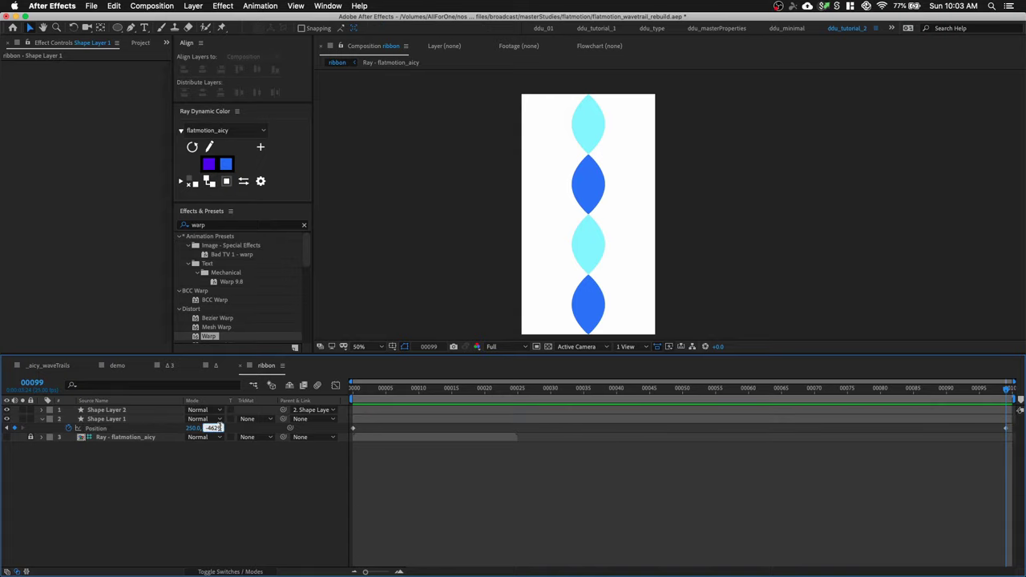
key(Return)
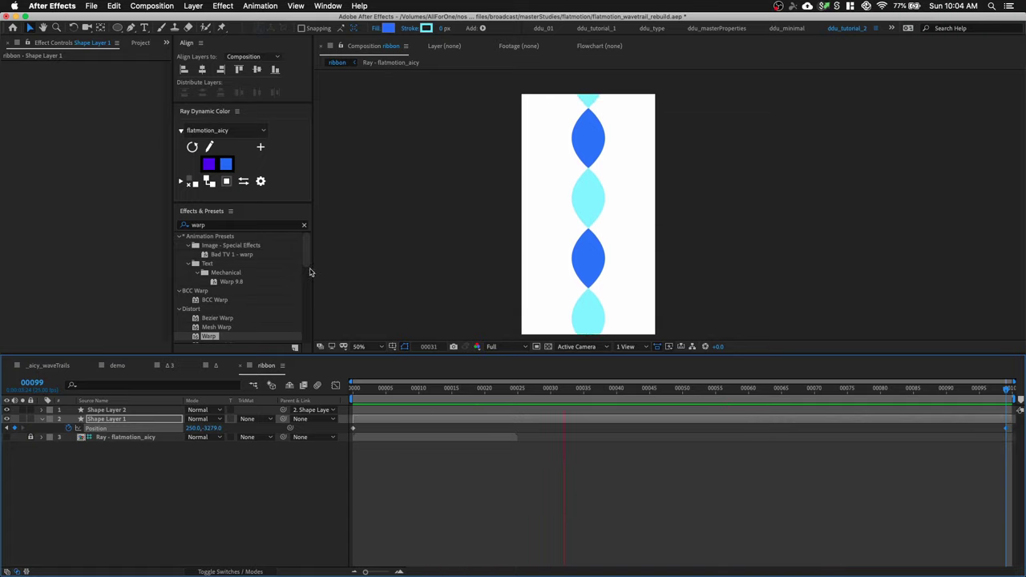
Add the ribbon composition to the demo composition directly below the mirror layer and preview the animation.
click(117, 365)
click(111, 42)
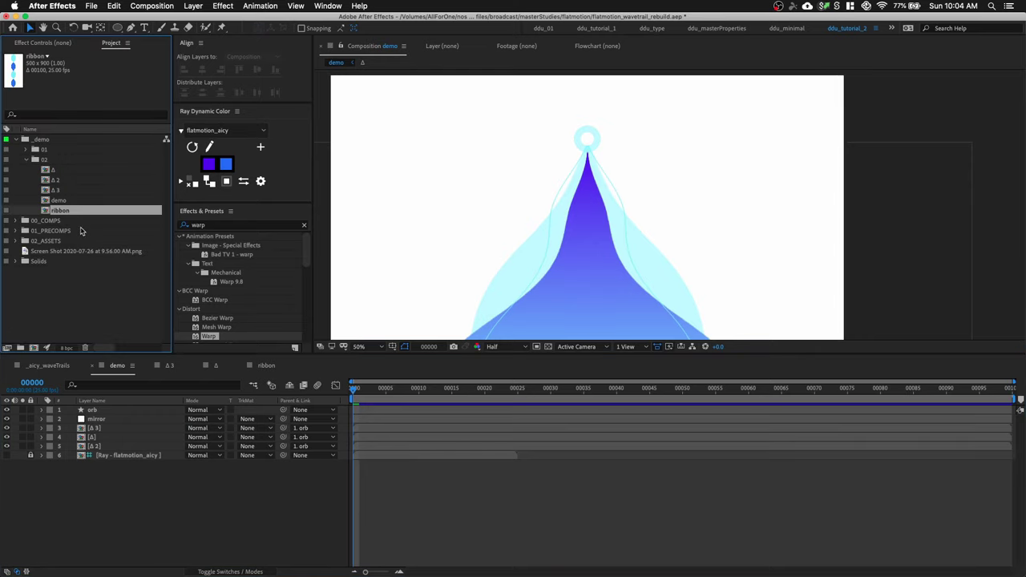
drag(126, 431, 131, 422)
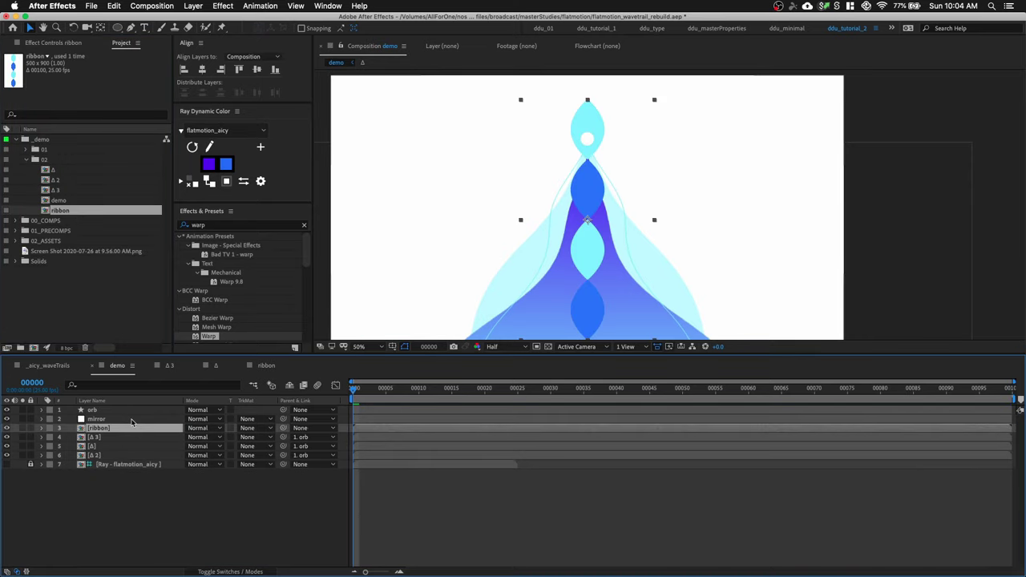
key(space)
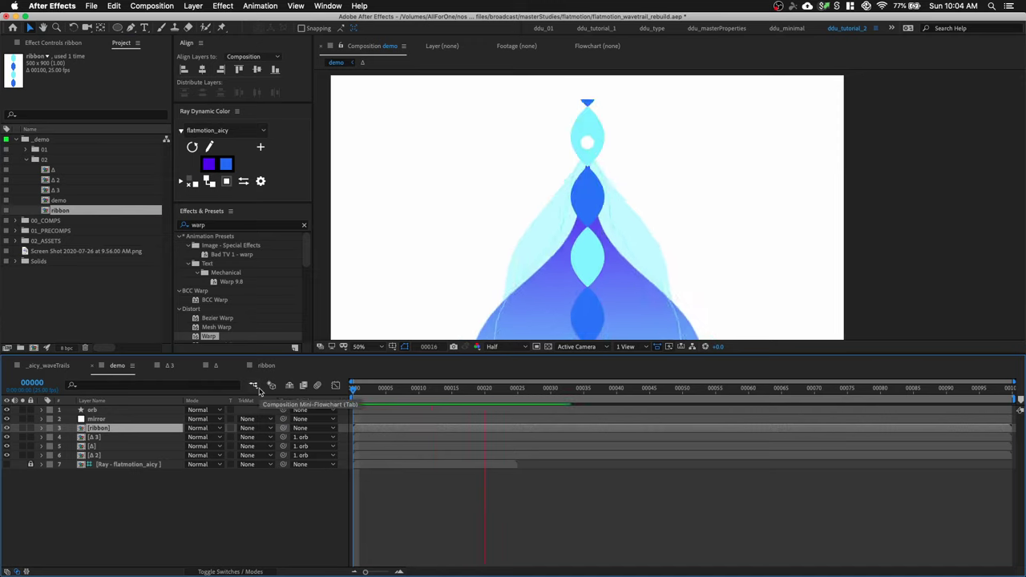
Set the demo composition's duration to 300 frames and show its full length in the timeline.
key(super+k)
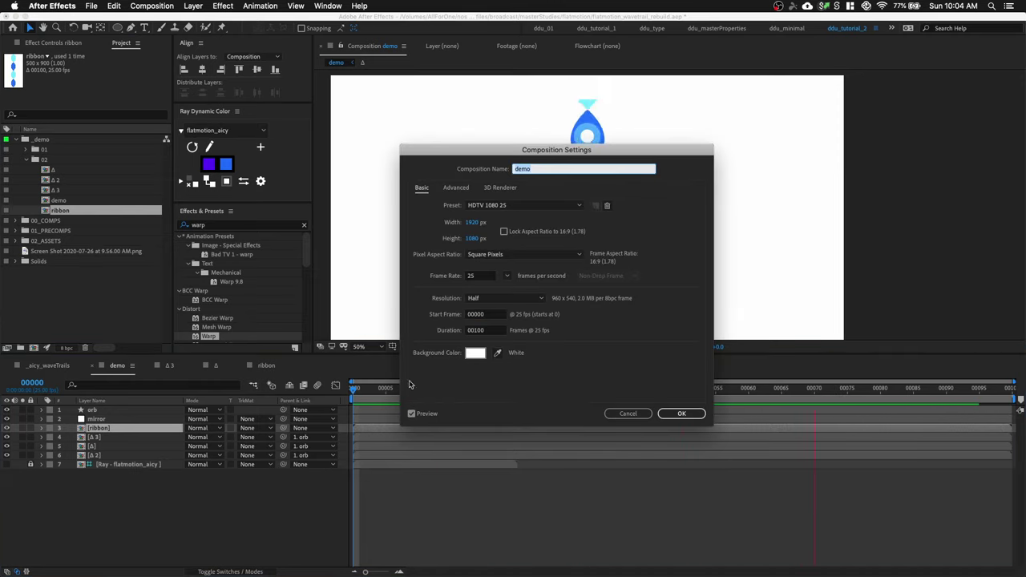
click(491, 330)
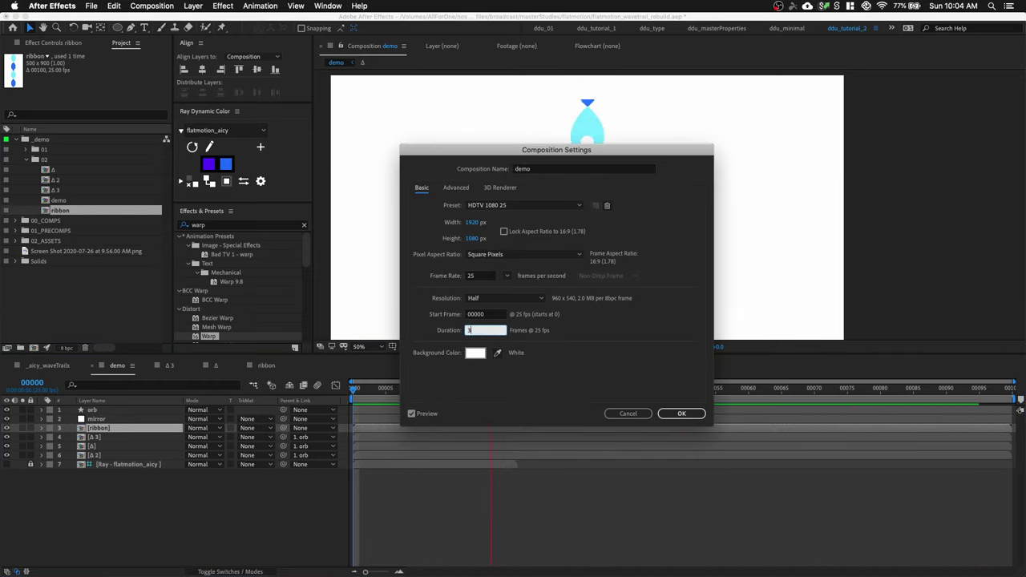
key(Return)
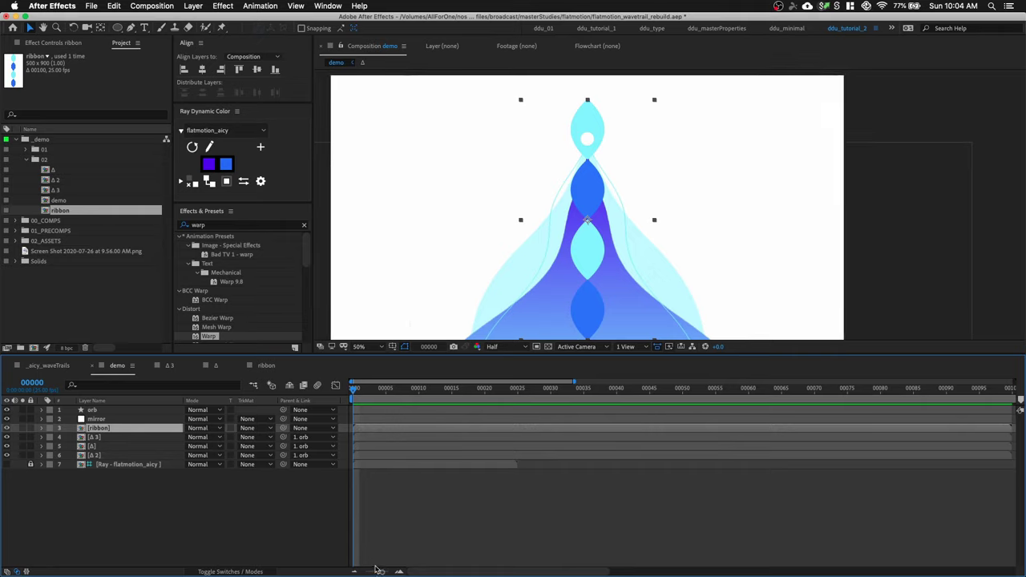
drag(377, 570, 319, 570)
Solo the ribbon layer, play it back and scrub near its end around frame 94.
click(22, 428)
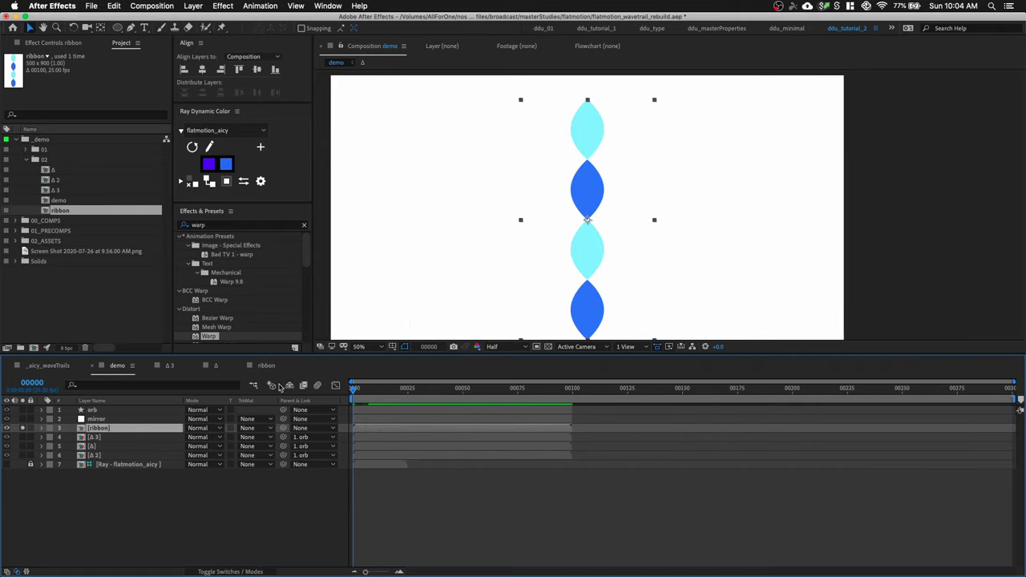
key(space)
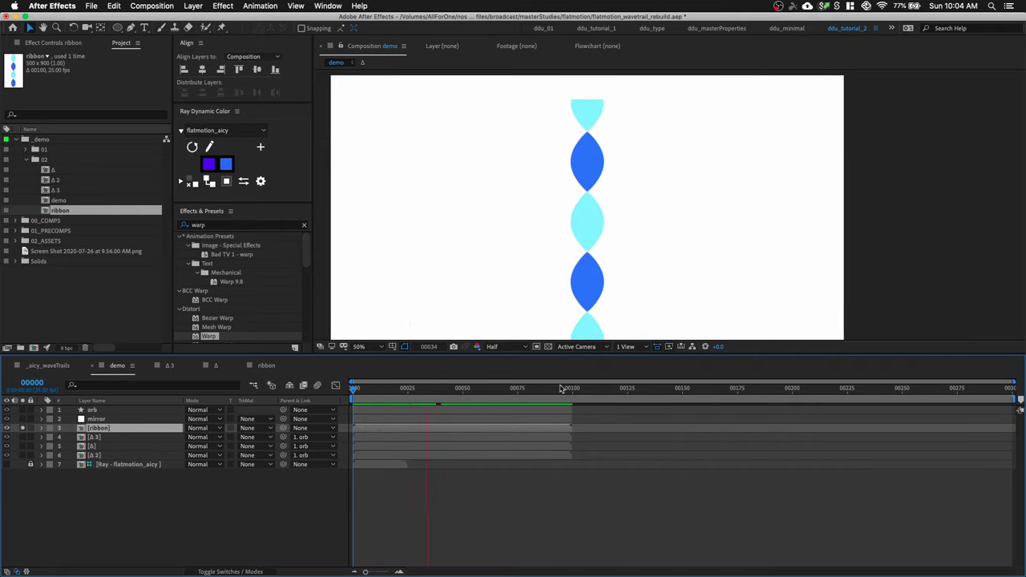
click(573, 389)
drag(572, 389, 559, 390)
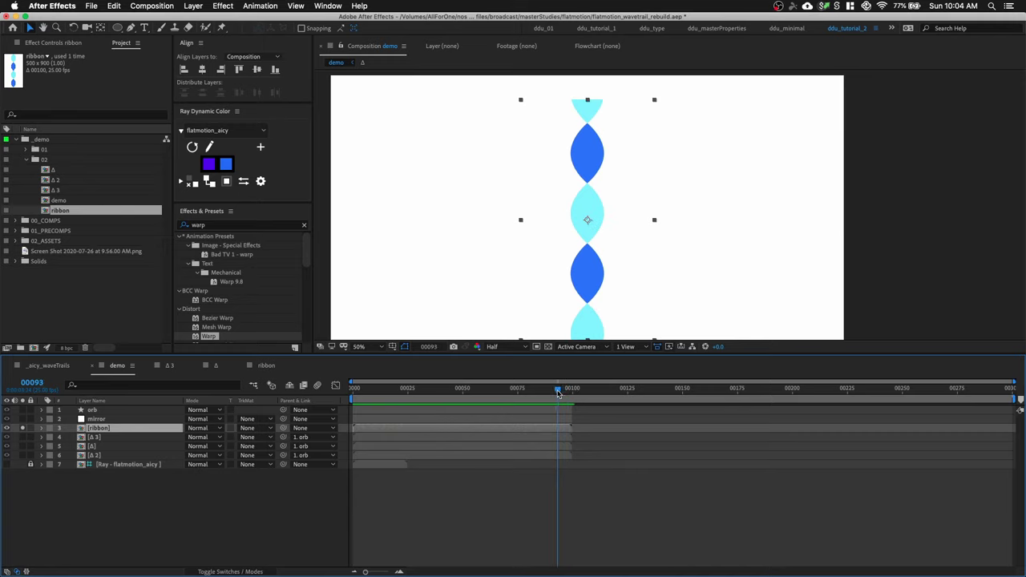
Enable time remapping on the ribbon layer and give its Time Remap property the expression loopOut().
right_click(542, 429)
mouse_move(594, 361)
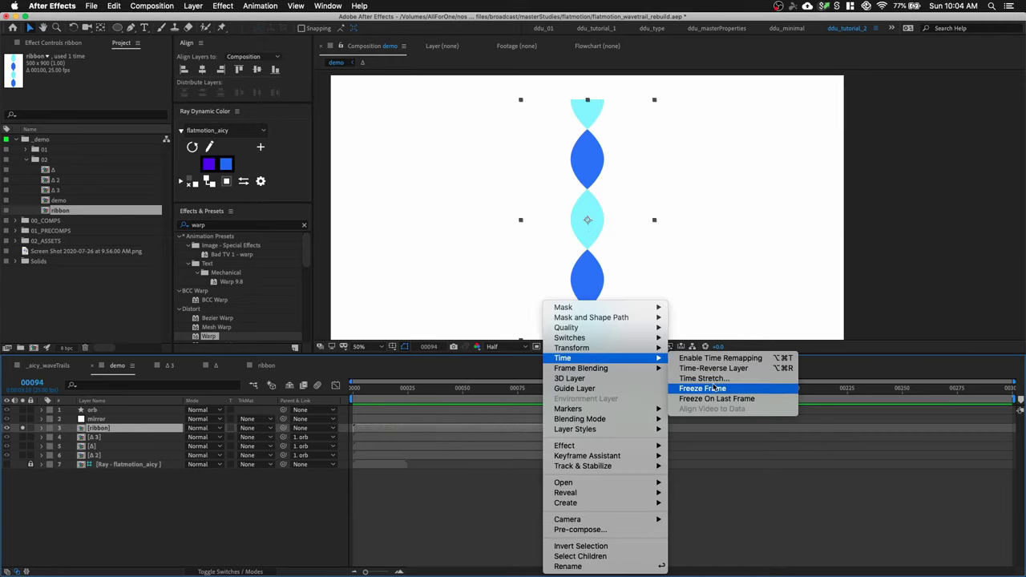
click(722, 359)
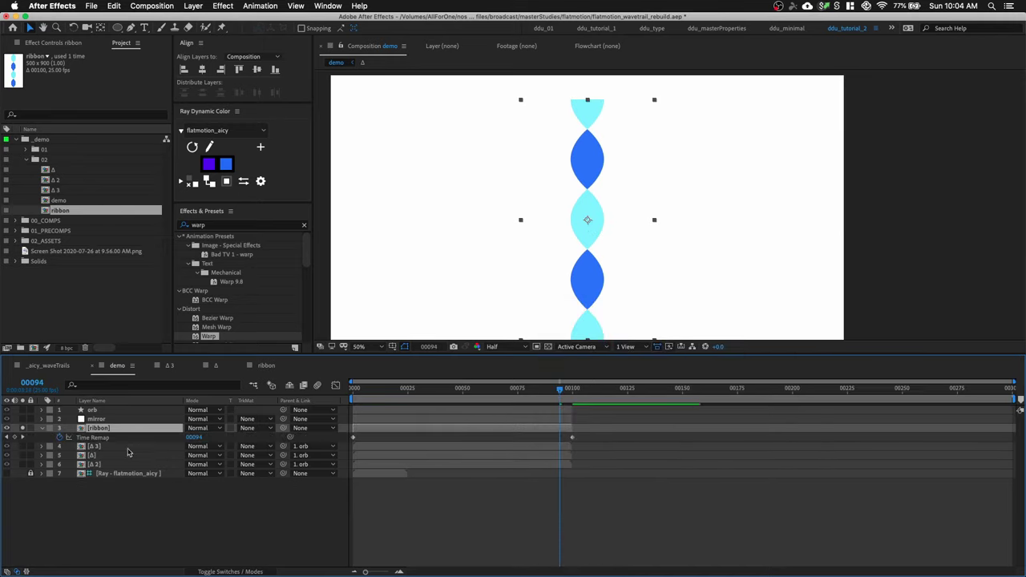
alt+click(62, 438)
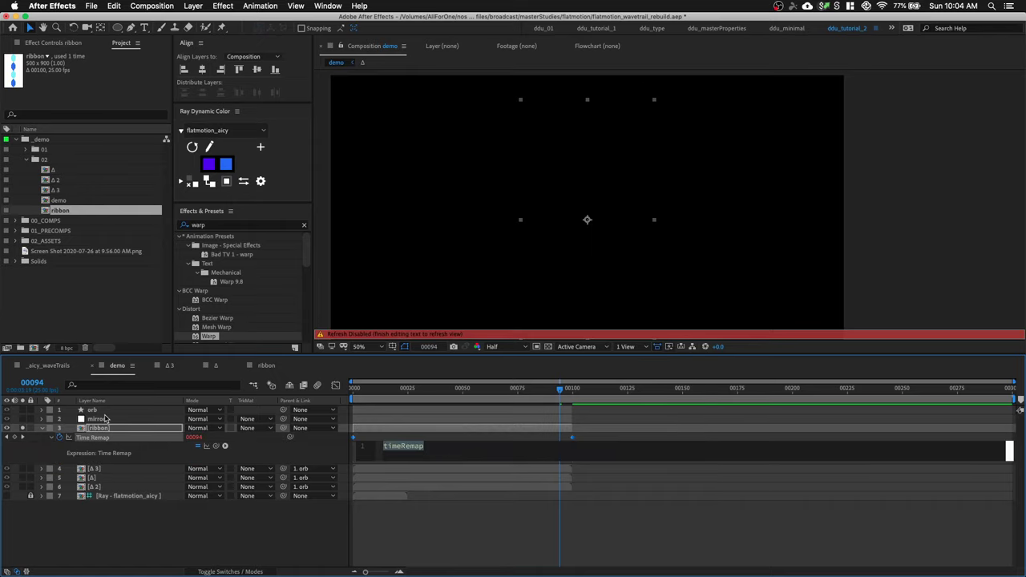
text(loop)
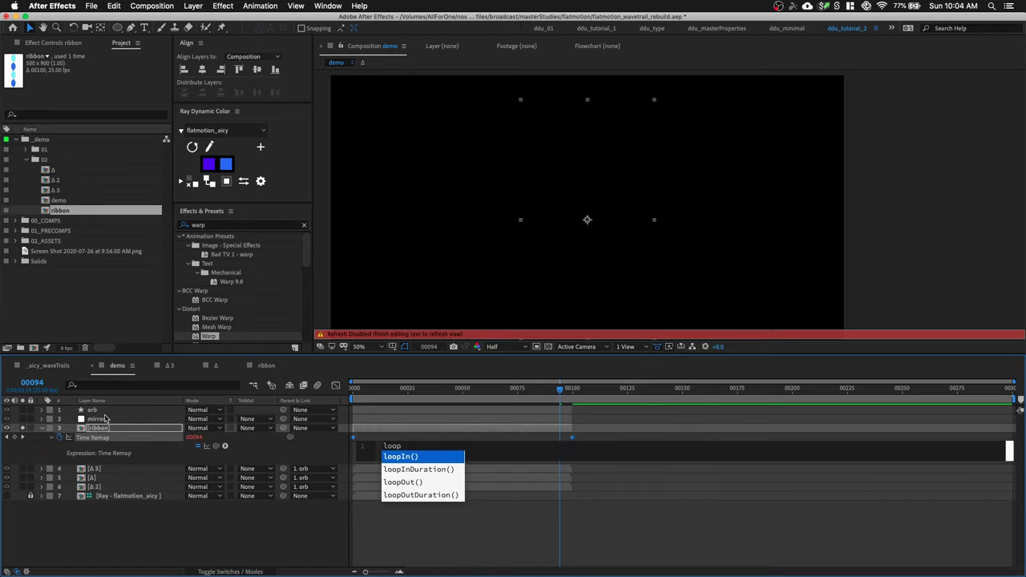
key(Down)
key(Down)
key(Return)
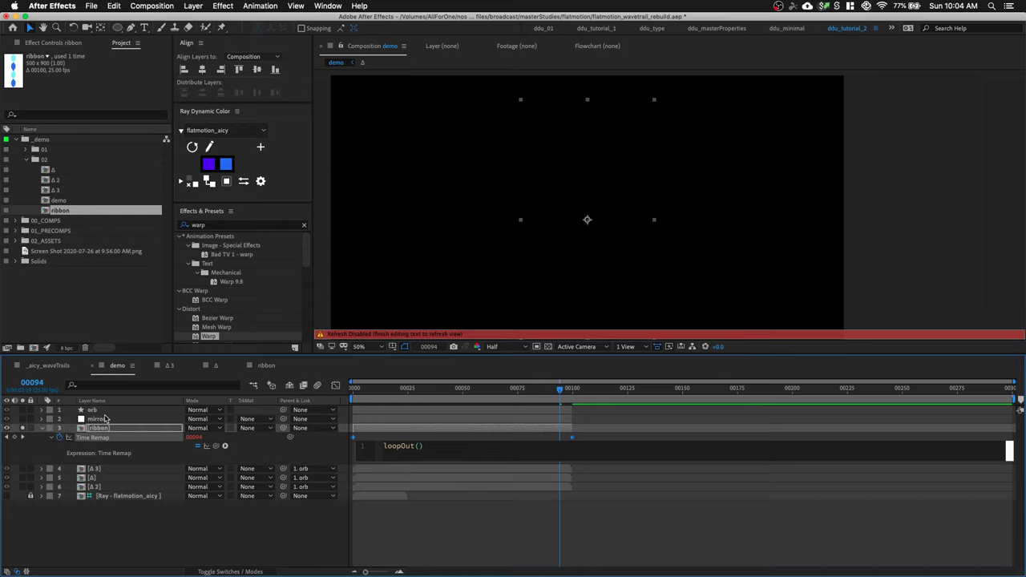
click(563, 505)
Extend the ribbon layer to the end of the composition and preview the loop across frame 100.
key(space)
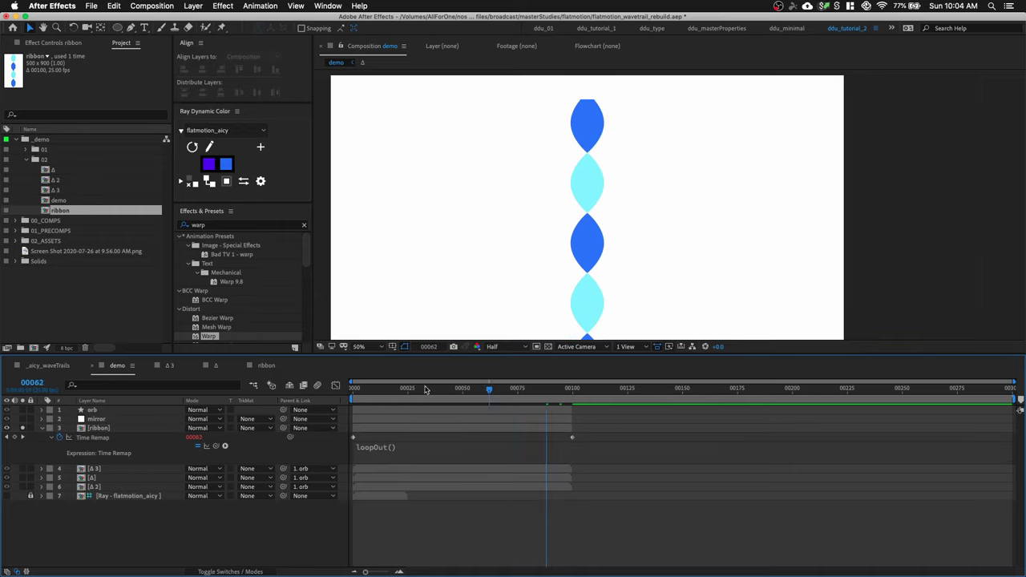
click(622, 424)
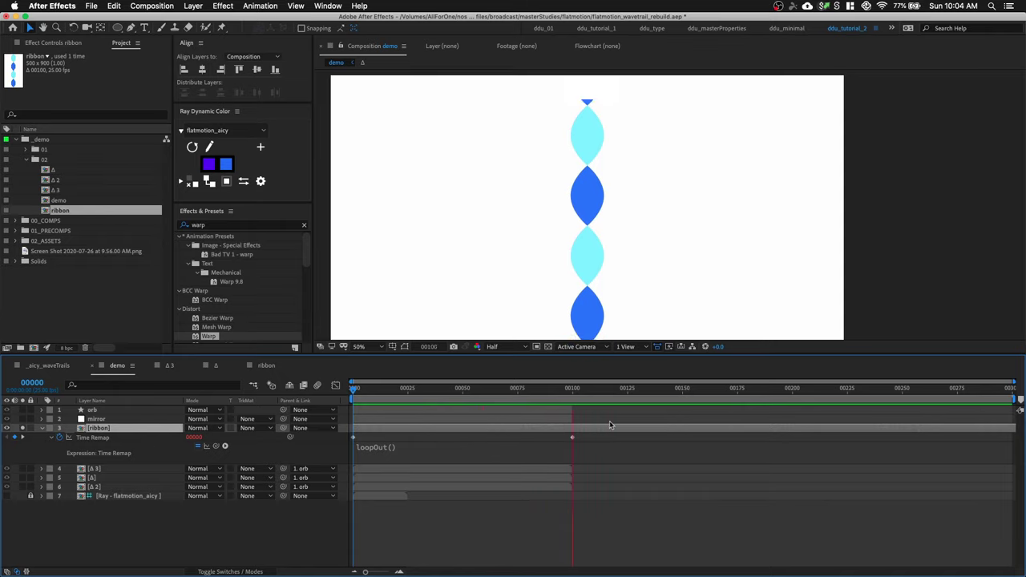
drag(550, 392, 552, 395)
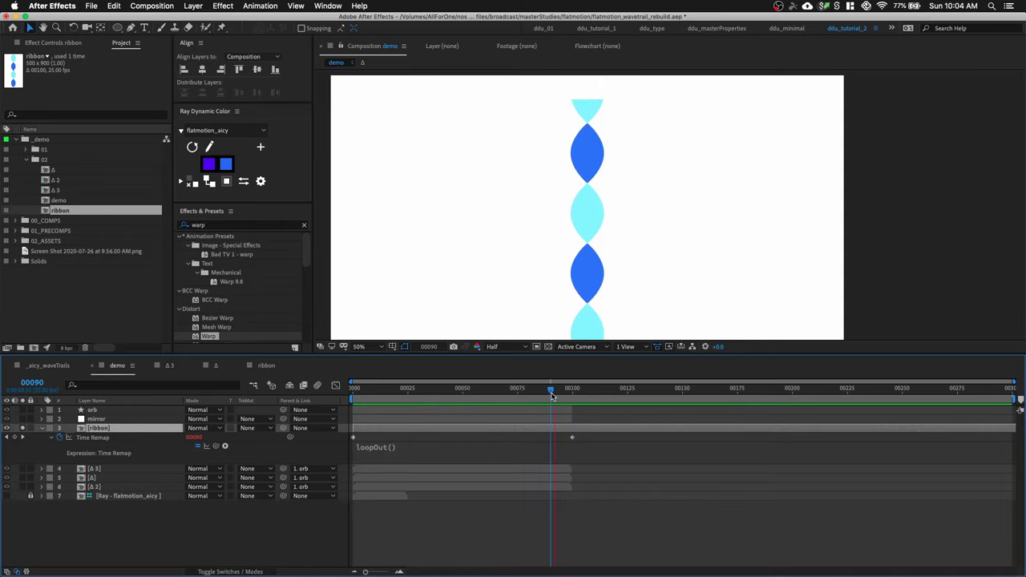
key(space)
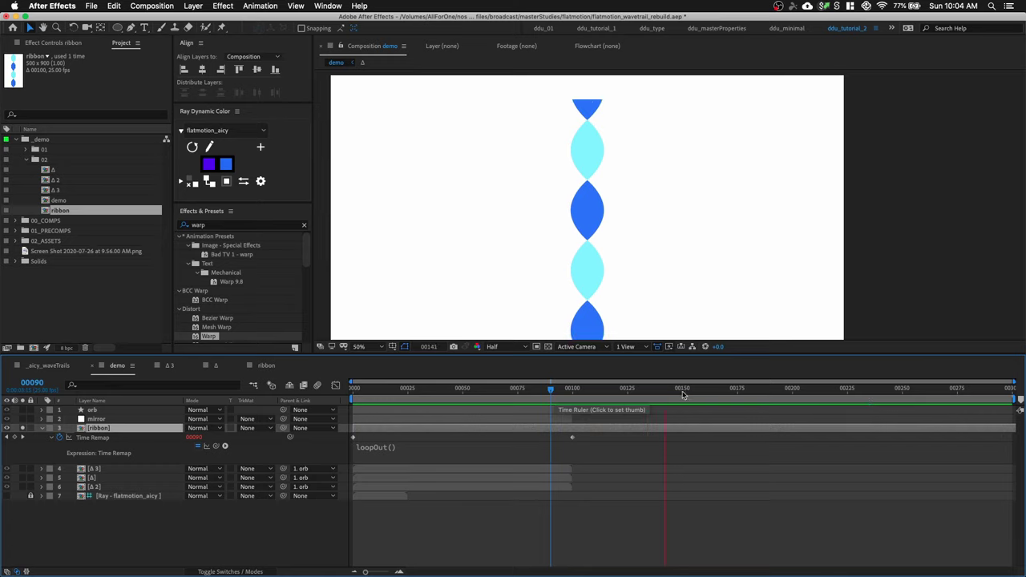
click(562, 394)
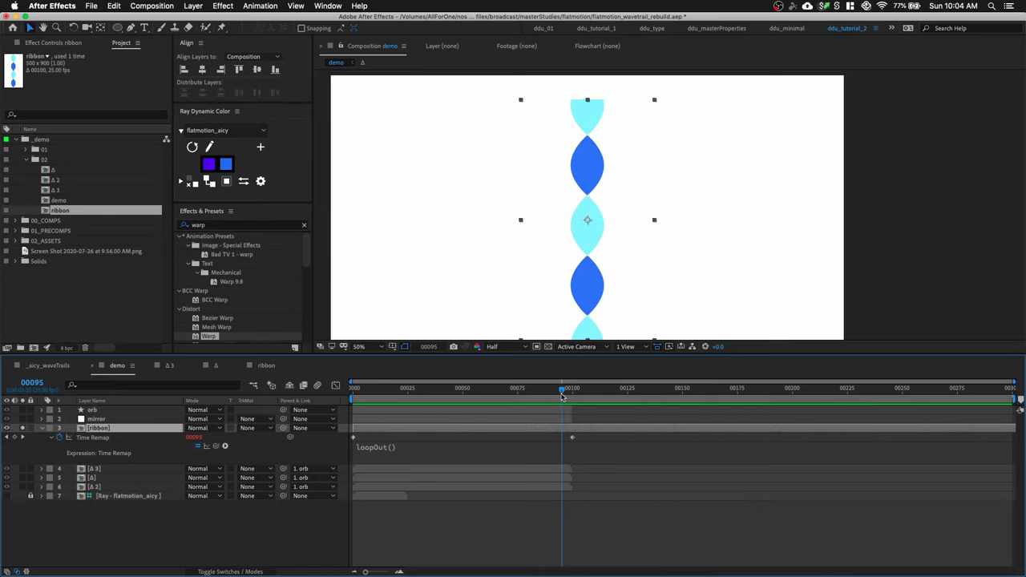
Set the ribbon's Time Remap keyframe at frame 100 to 99 and preview the loop from the first frame.
drag(562, 395, 573, 397)
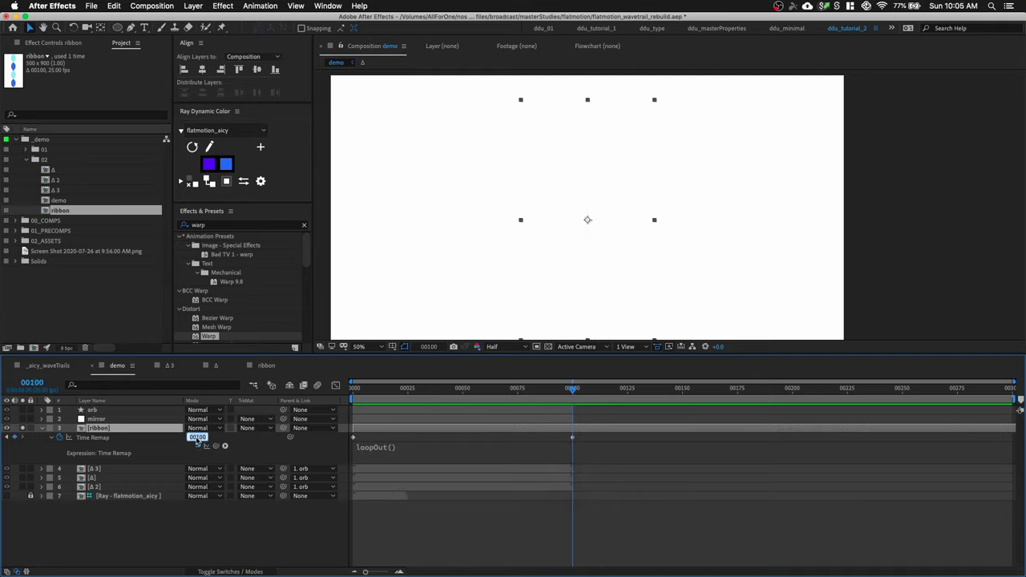
click(462, 536)
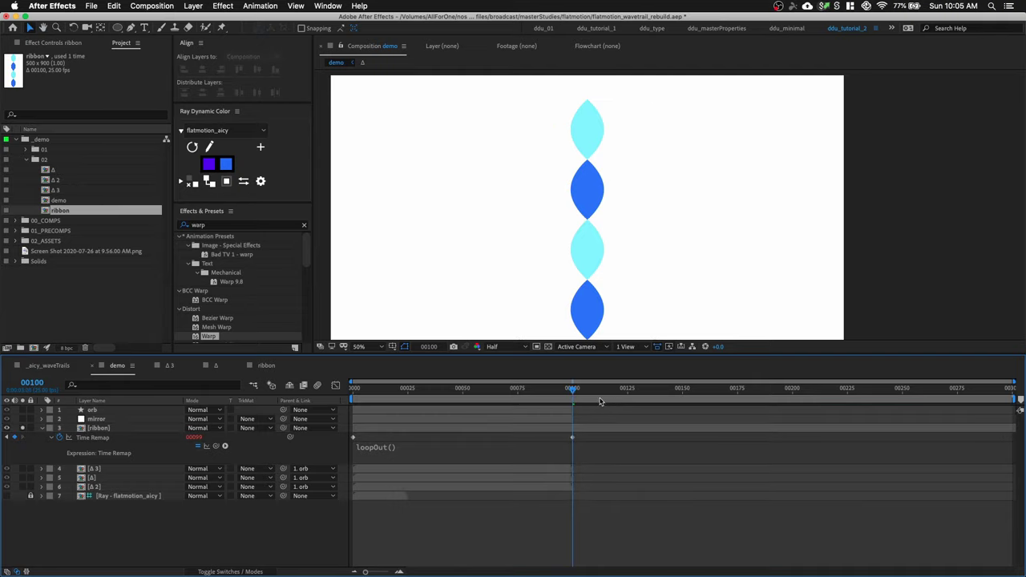
drag(574, 394, 162, 409)
key(space)
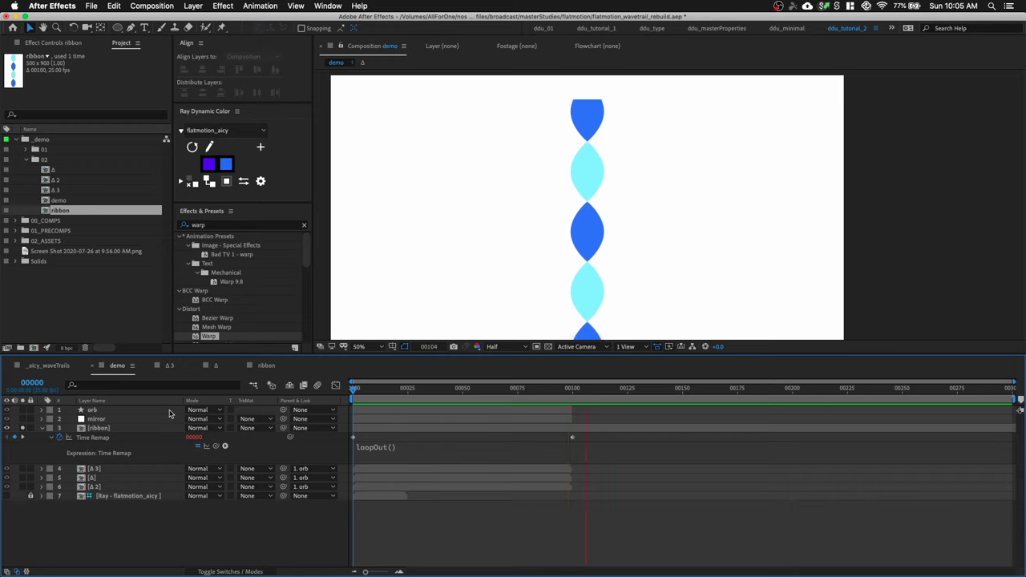
Centre the ribbon layer horizontally, turn off its solo and move it down so its top meets the orb.
click(112, 428)
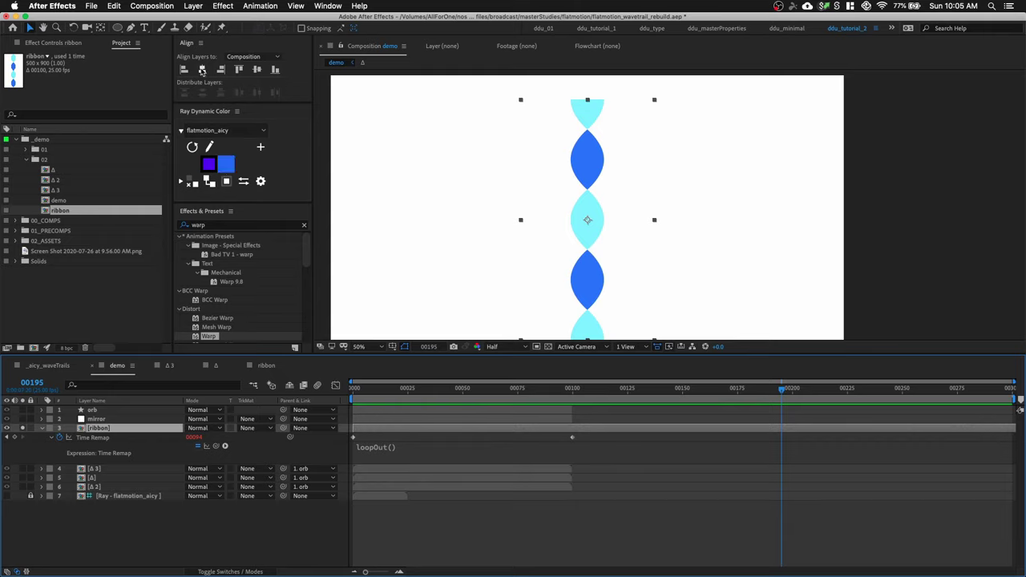
click(202, 70)
click(37, 458)
drag(582, 189, 582, 253)
click(43, 428)
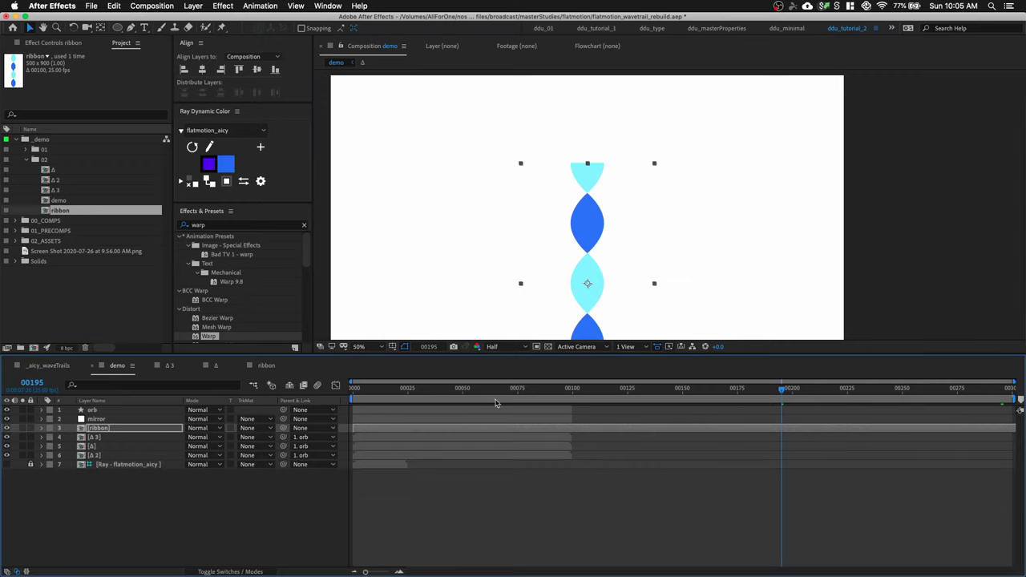
mouse_move(508, 394)
mouse_down()
mouse_move(465, 400)
mouse_move(508, 400)
mouse_up()
drag(587, 187, 586, 171)
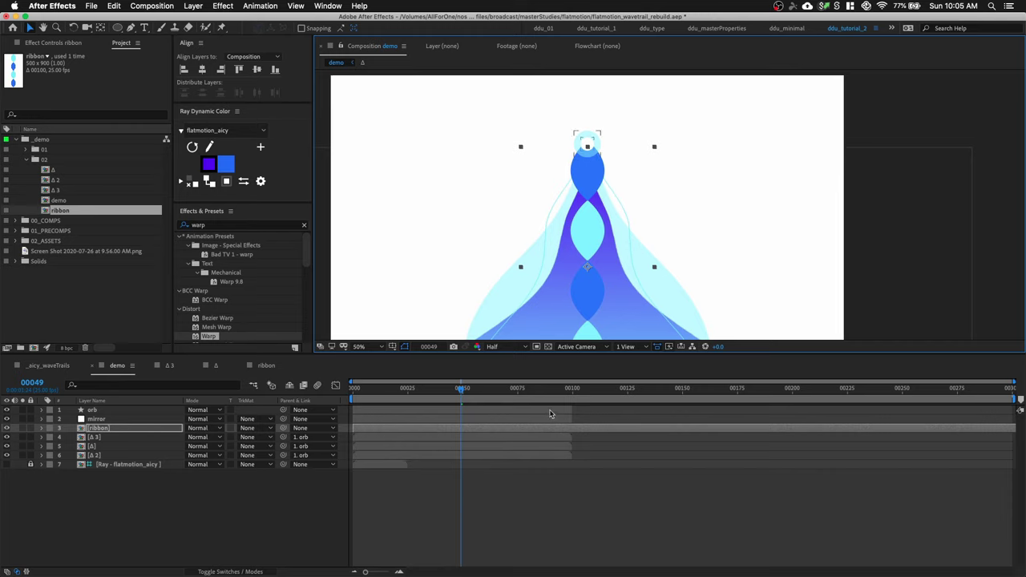
Extend the orb and mirror layers to the end of the composition and give the orb layer a green label.
key(super+a)
drag(572, 410, 1023, 411)
click(751, 508)
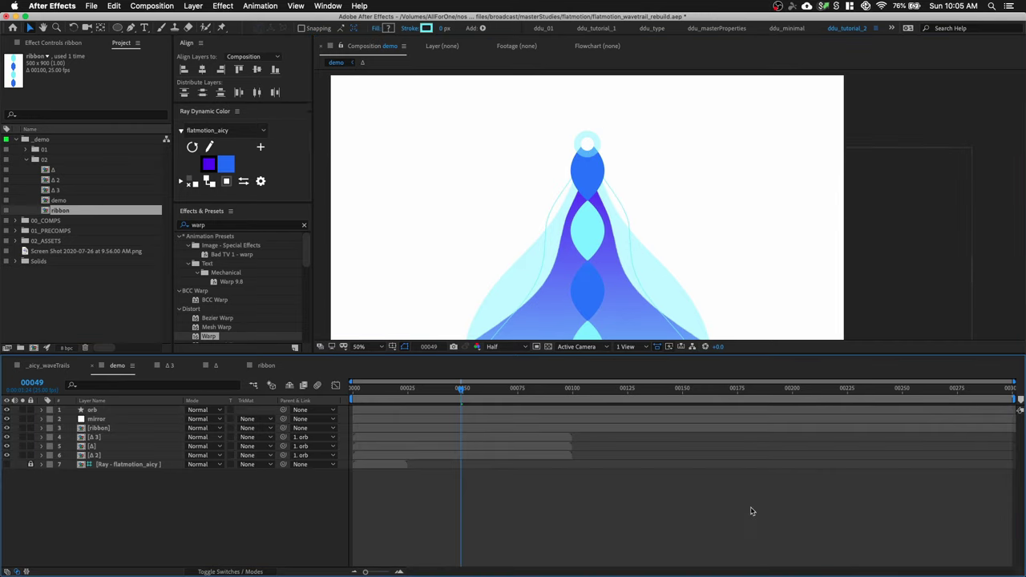
click(48, 410)
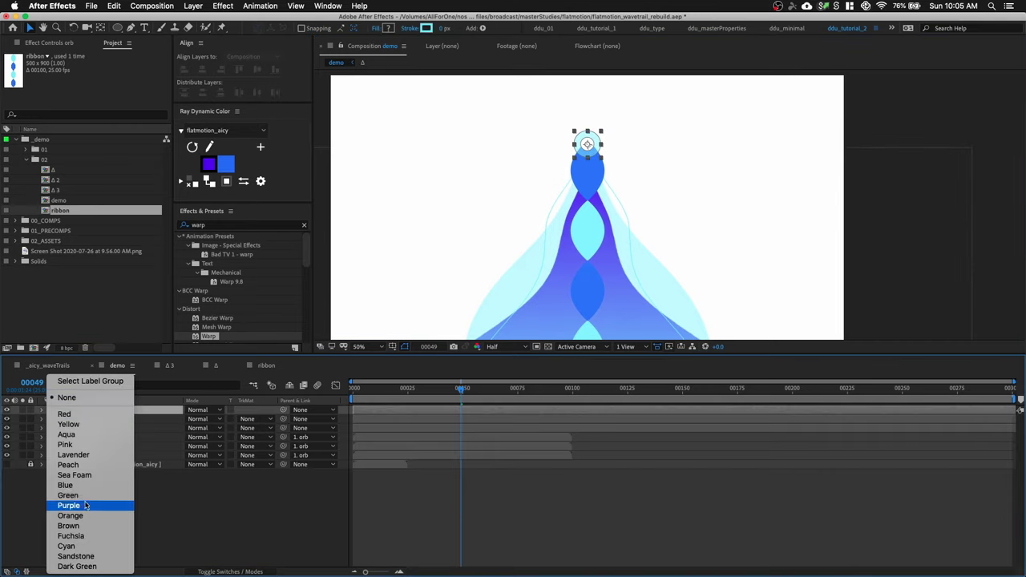
click(70, 495)
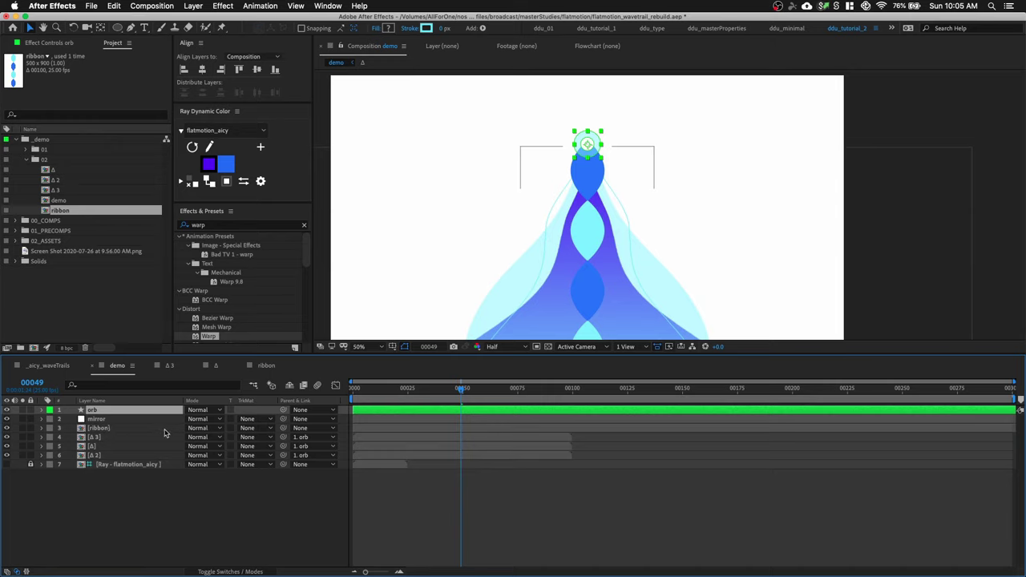
Apply Freeze On Last Frame to the three triangle precomp layers and scrub the animation to frame 57.
click(560, 437)
shift+click(554, 447)
shift+click(552, 455)
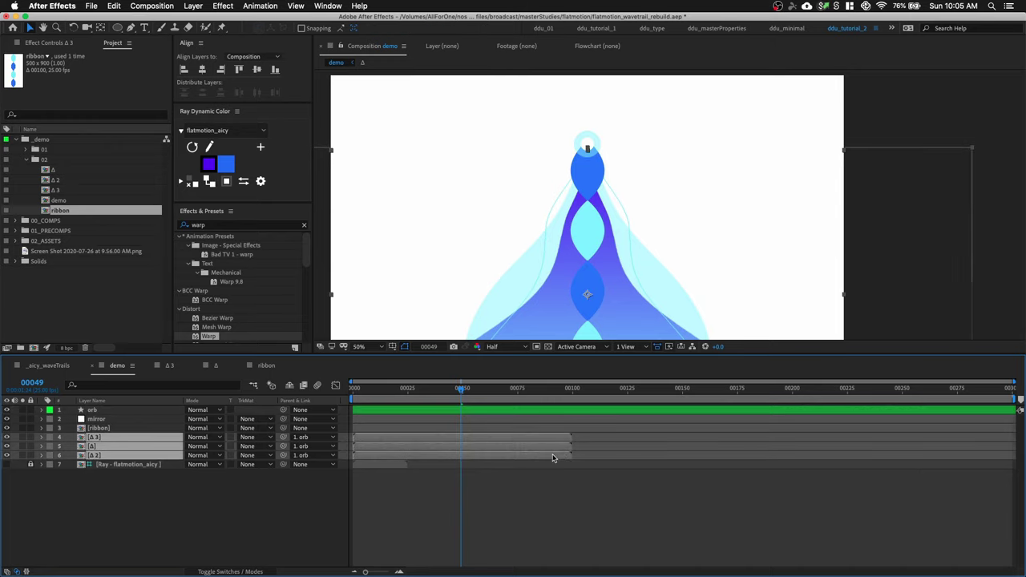
right_click(556, 457)
mouse_move(667, 359)
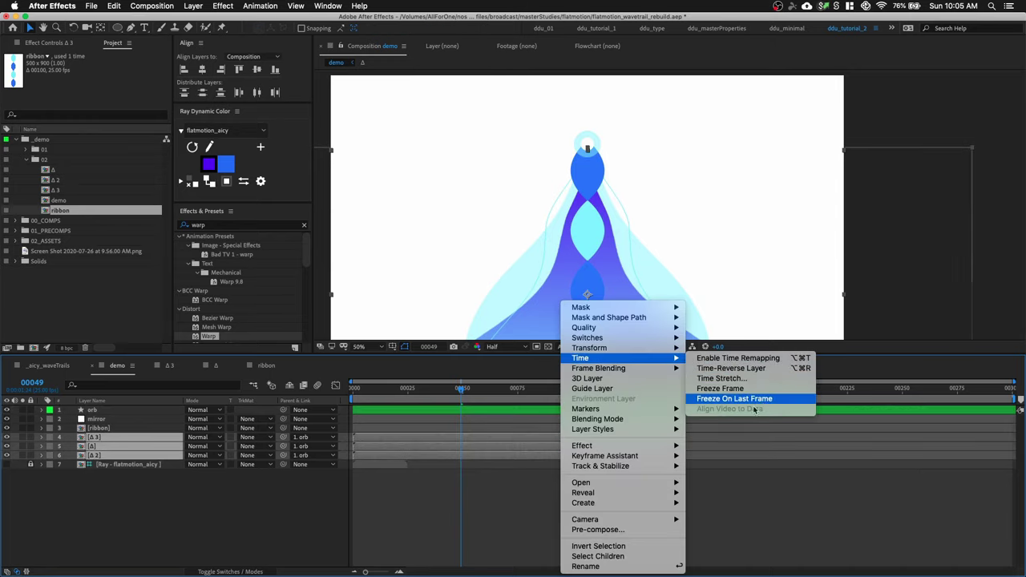
click(749, 399)
drag(559, 393, 479, 398)
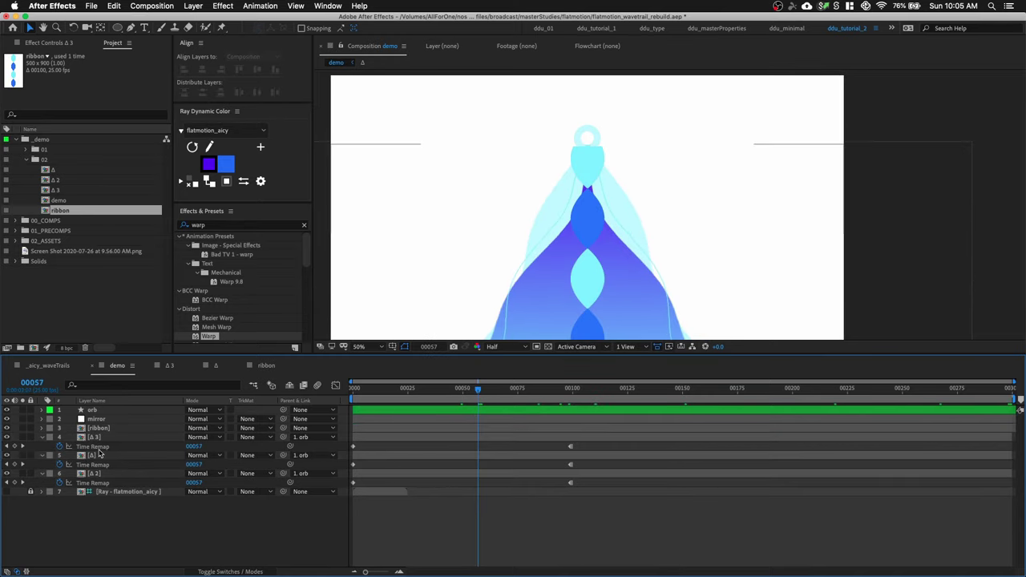
Copy the Bulge Warp effect from the Δ layer onto the ribbon layer.
click(96, 454)
click(49, 41)
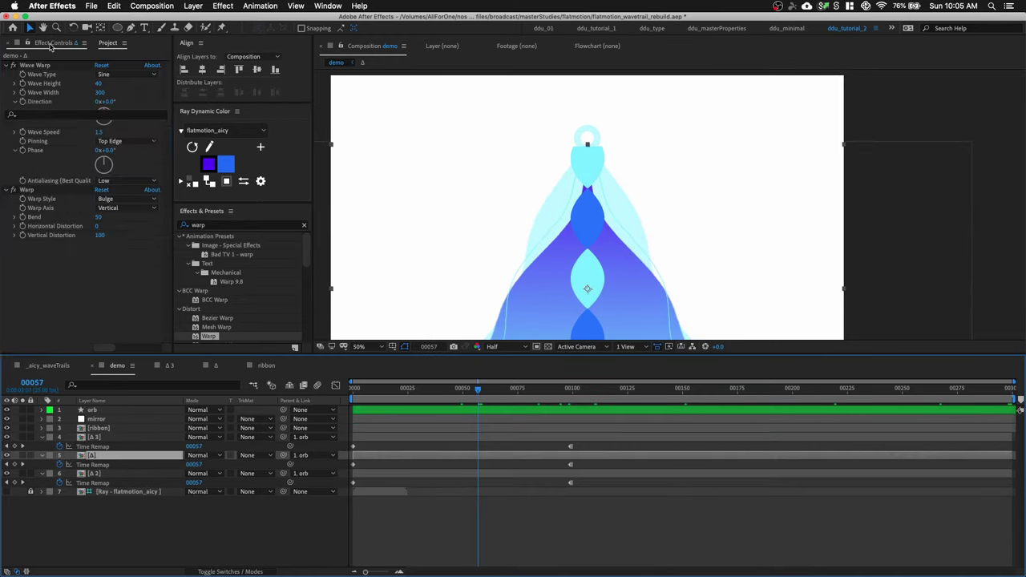
click(29, 190)
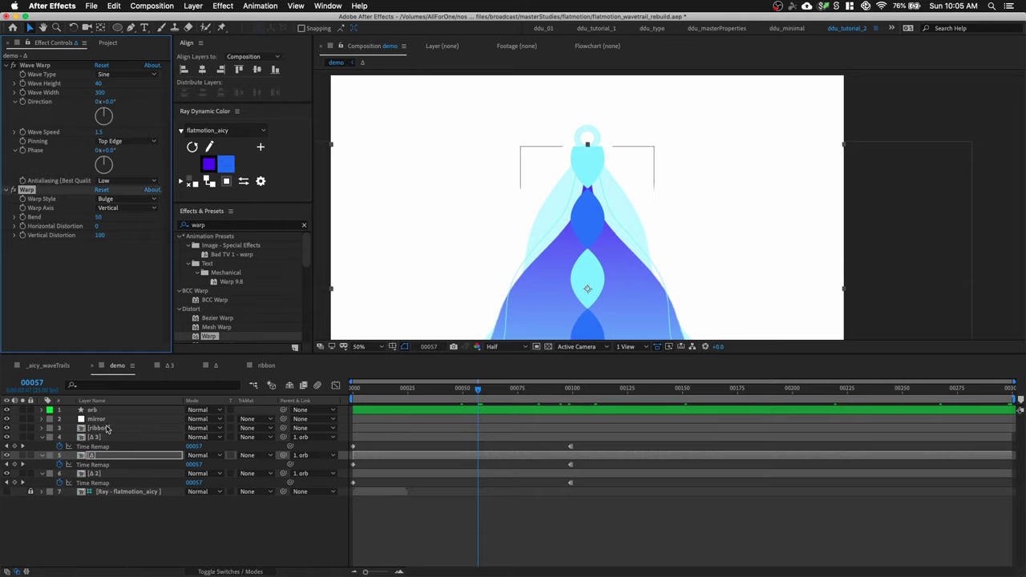
click(106, 430)
Align the ribbon's top tip with the triangles' tip at the orb and parent the ribbon layer to the orb.
scroll(569, 240, up, 2)
drag(609, 165, 645, 234)
scroll(575, 179, up, 1)
drag(492, 169, 570, 233)
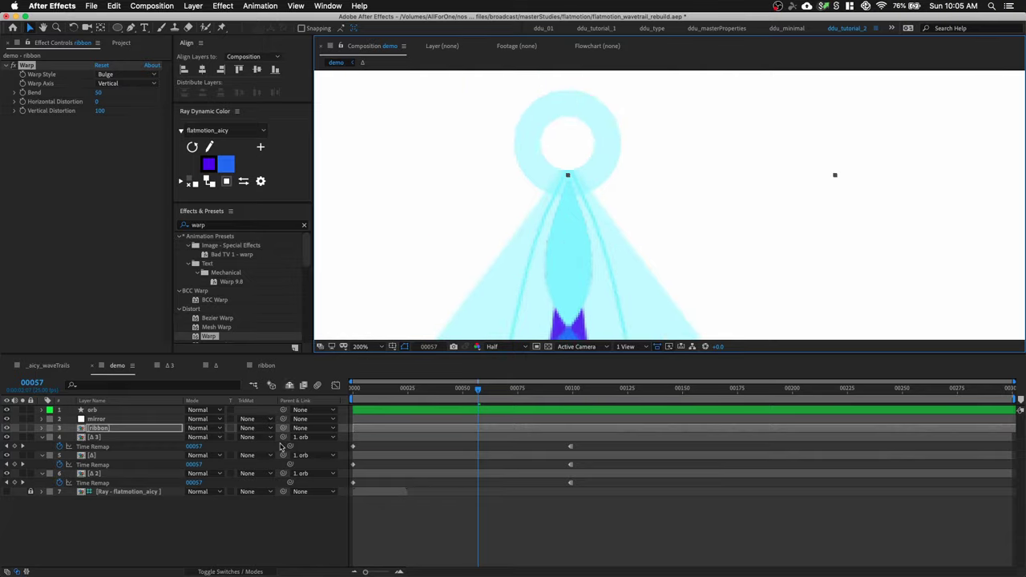
drag(283, 428, 92, 411)
scroll(639, 187, down, 2)
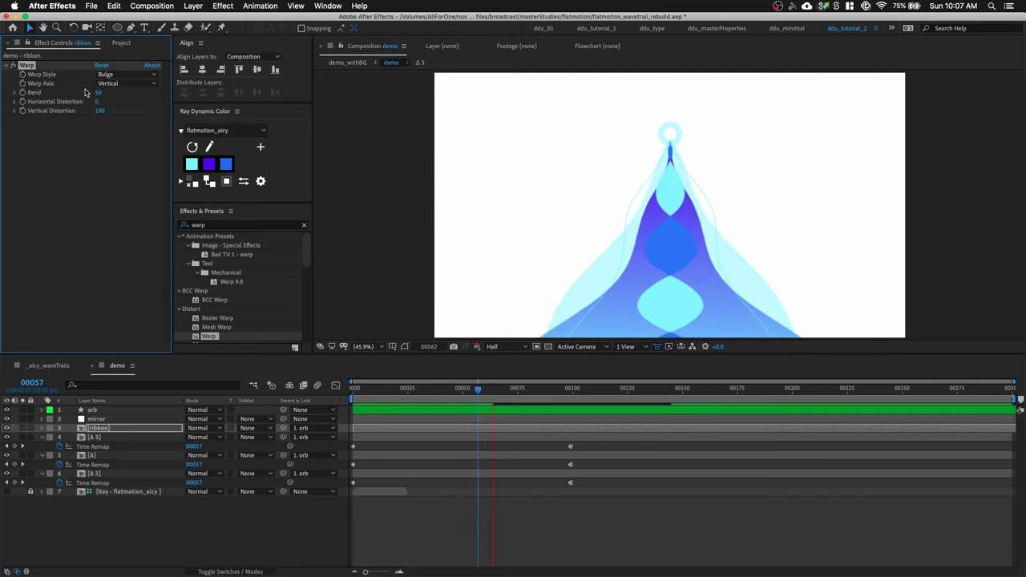
Set the Δ layer's Warp Bend to 100, unlink its scale and widen it horizontally to about 110%.
click(123, 455)
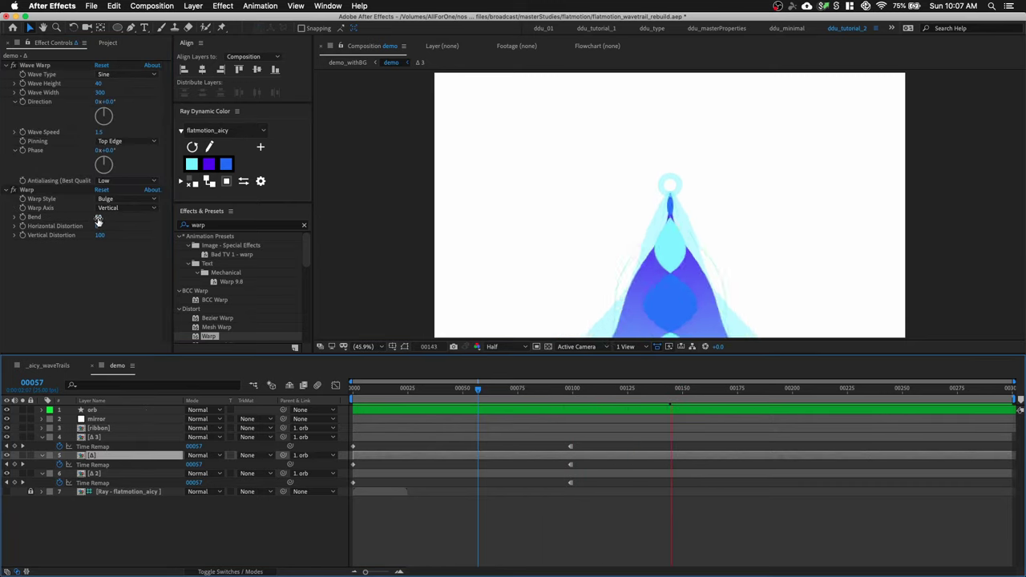
drag(98, 217, 384, 216)
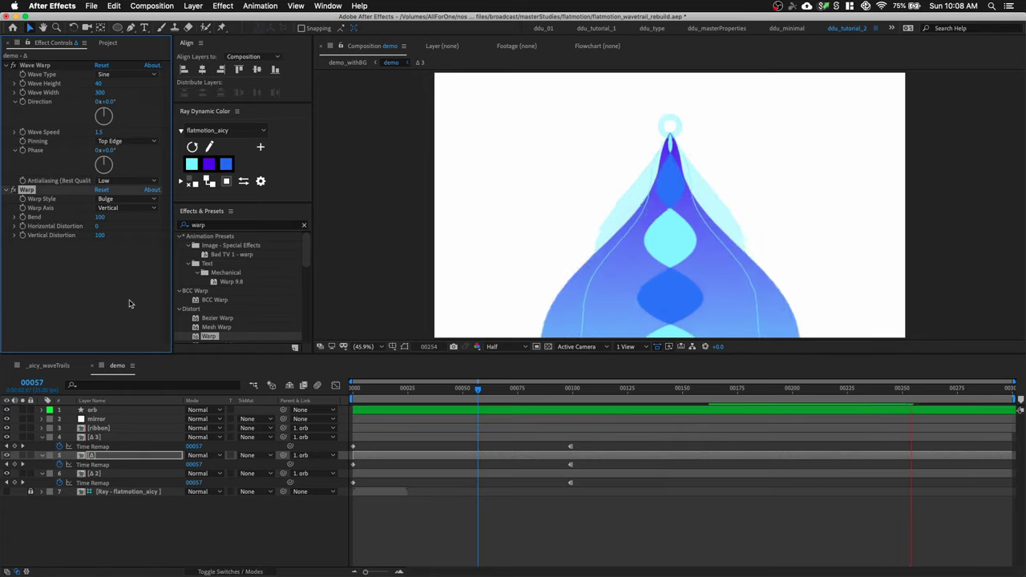
key(s)
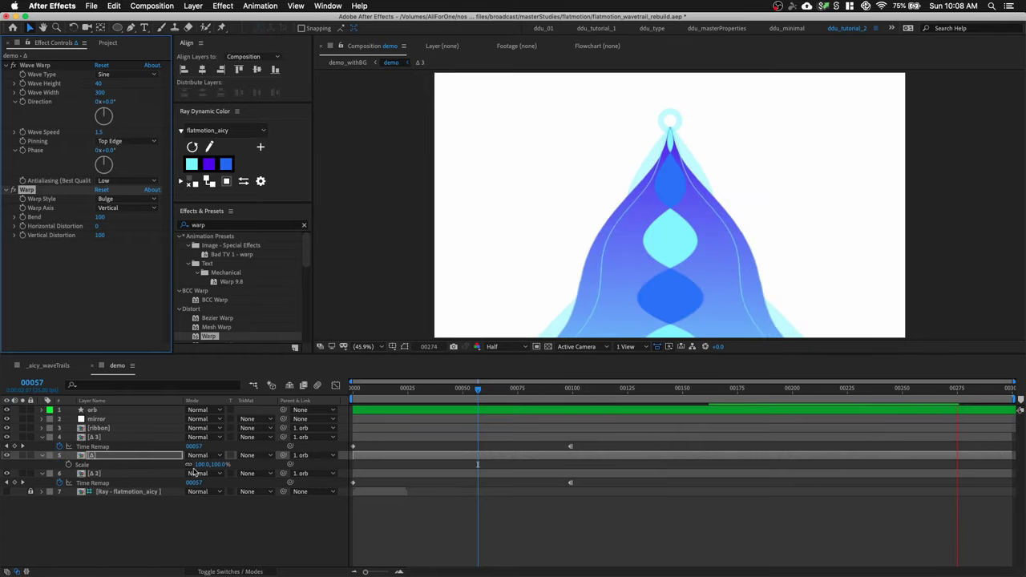
drag(200, 465, 213, 464)
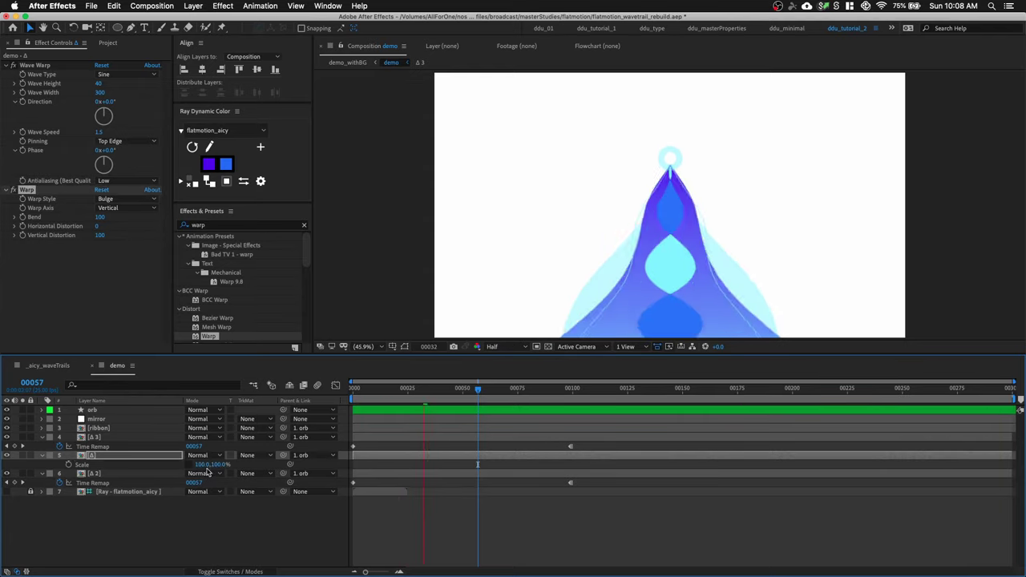
click(205, 465)
text(11)
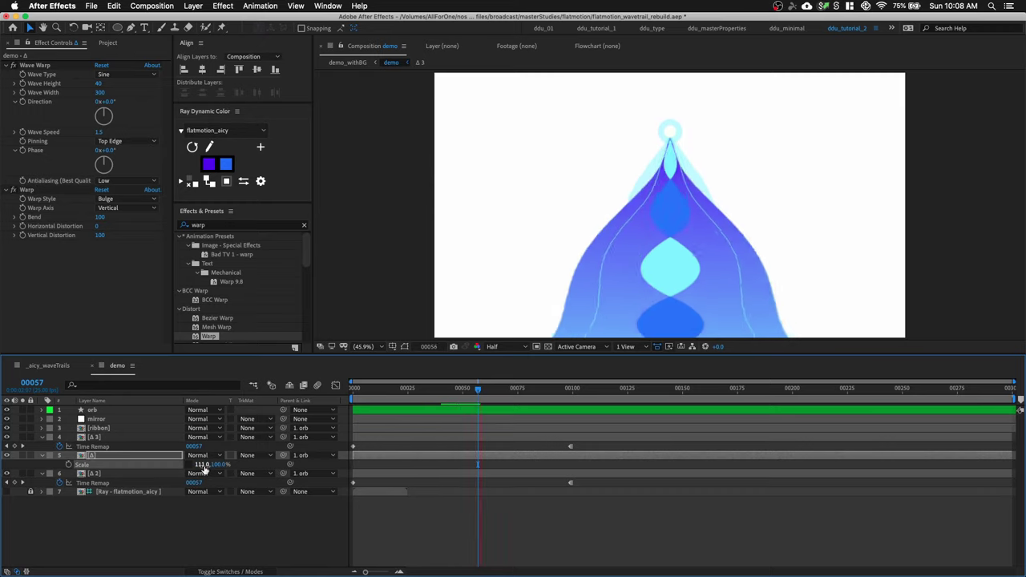
text(0)
click(226, 510)
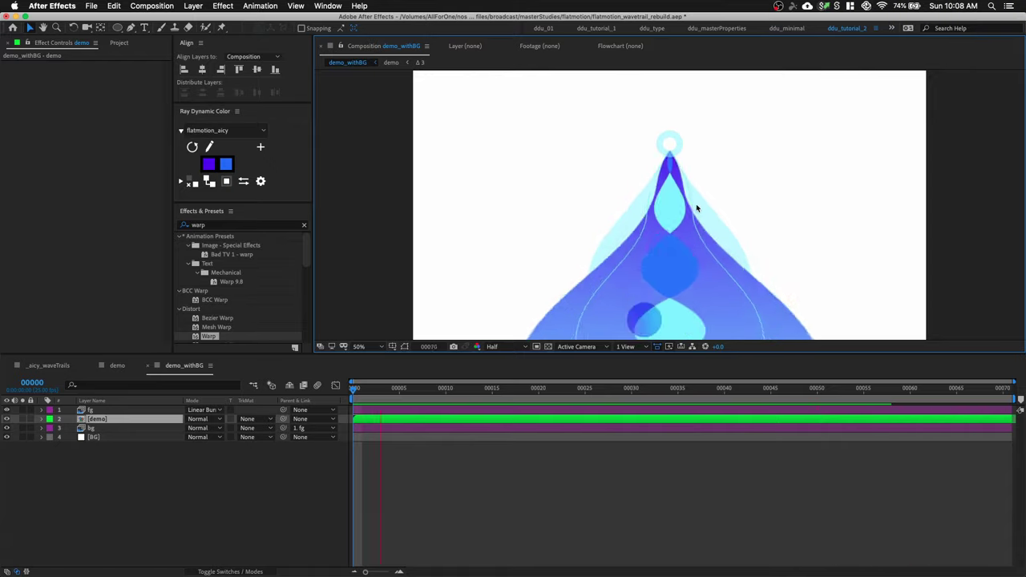
Open the fg layer of demo_withBG in its own enlarged layer view and examine the arrangement of its circles.
double_click(91, 410)
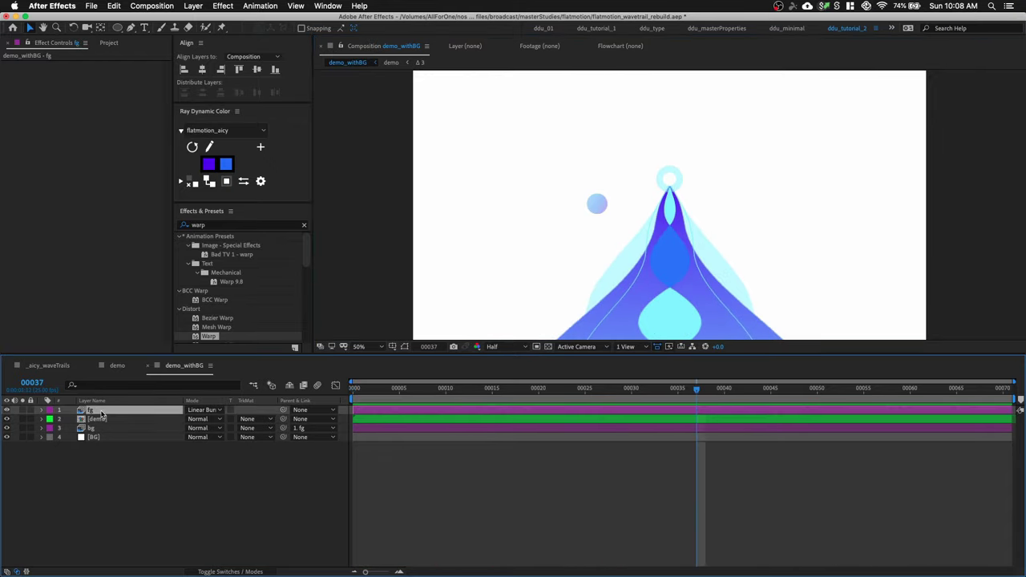
scroll(625, 222, down, 4)
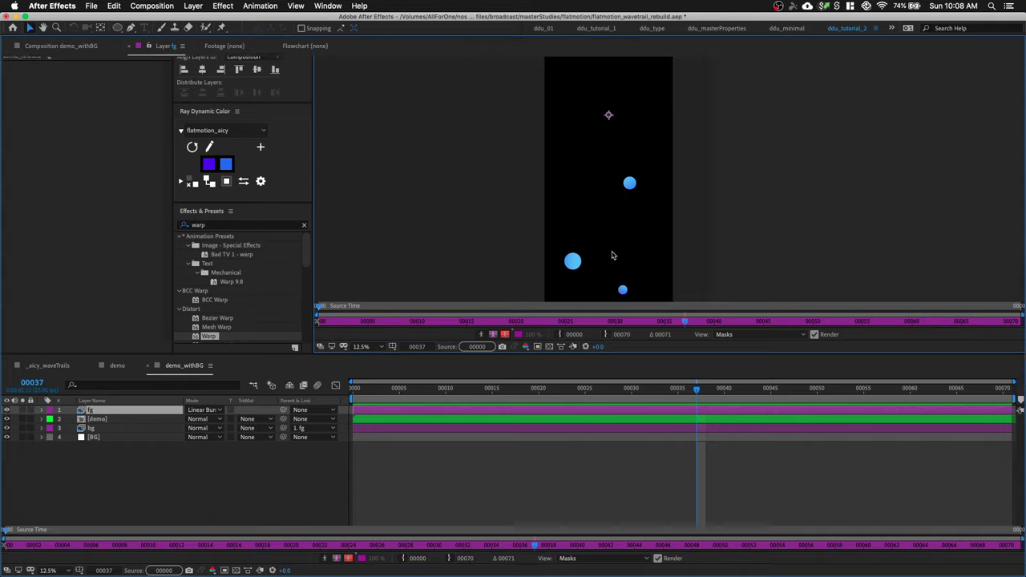
key(grave)
scroll(540, 346, down, 2)
scroll(594, 333, up, 1)
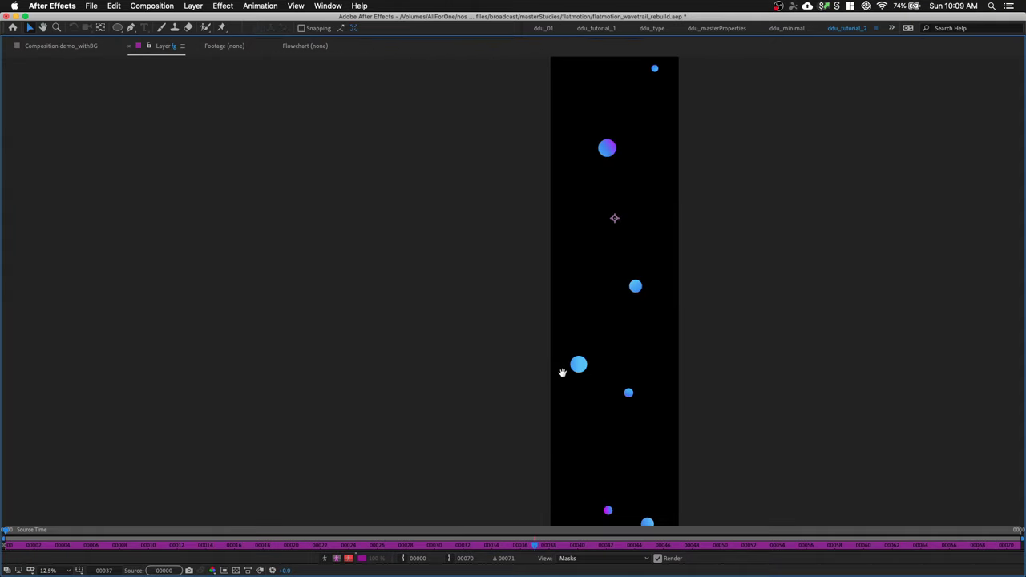
Inspect the fg layer's circles from the lower part up to the top edge, then restore the normal panel layout.
drag(563, 373, 464, 253)
drag(508, 204, 529, 286)
drag(528, 179, 525, 355)
scroll(539, 174, up, 2)
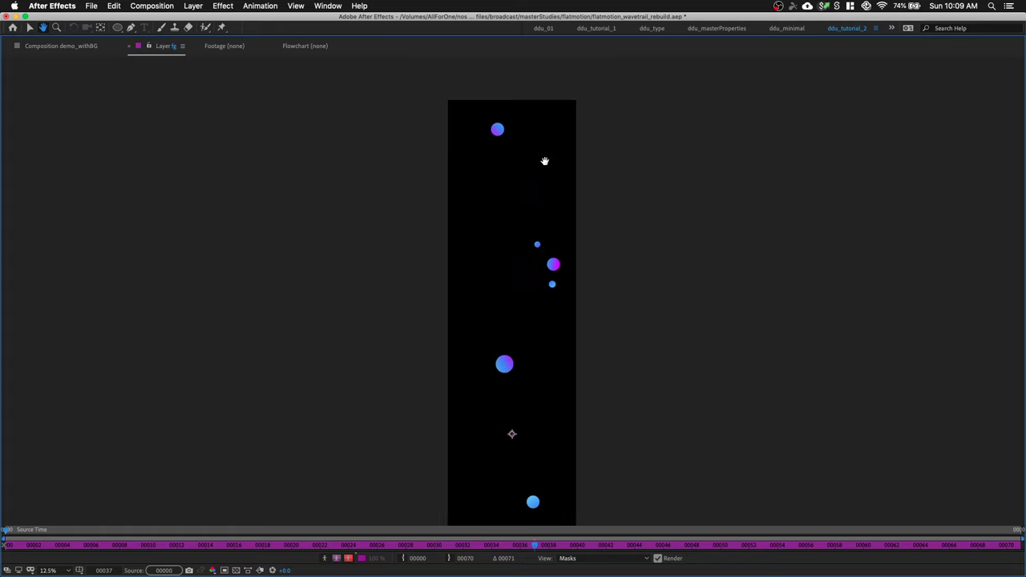
scroll(543, 152, down, 2)
key(grave)
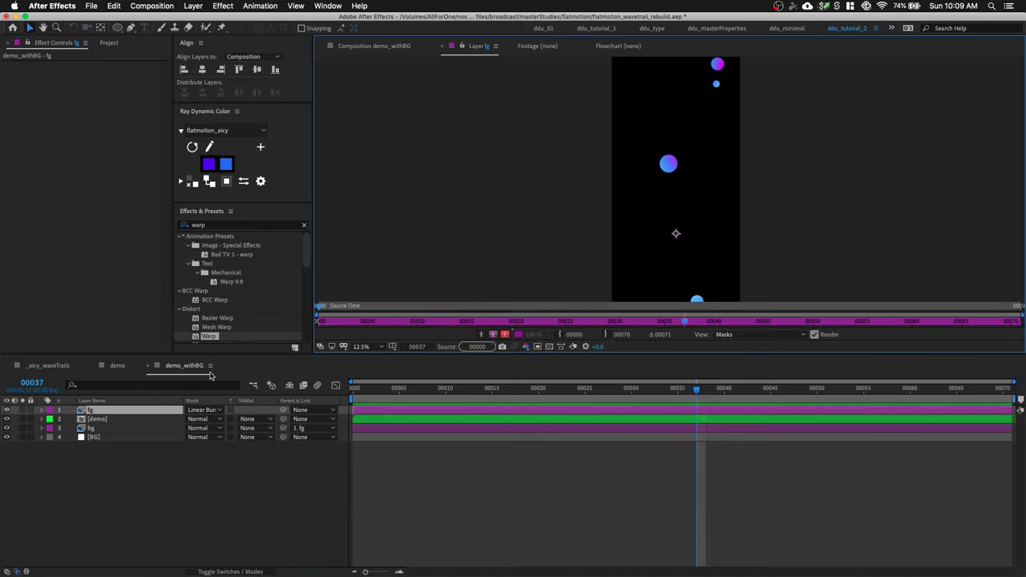
Open the bg layer in its own enlarged layer view, fit its full height and examine how its small circles are spread.
double_click(101, 428)
scroll(673, 205, down, 1)
drag(682, 200, 622, 119)
key(grave)
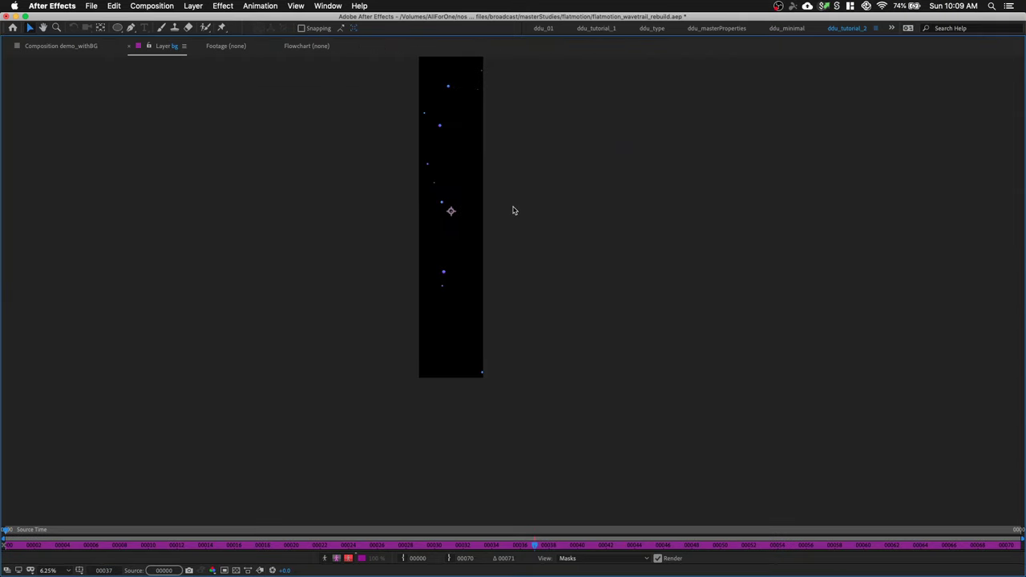
key(shift+slash)
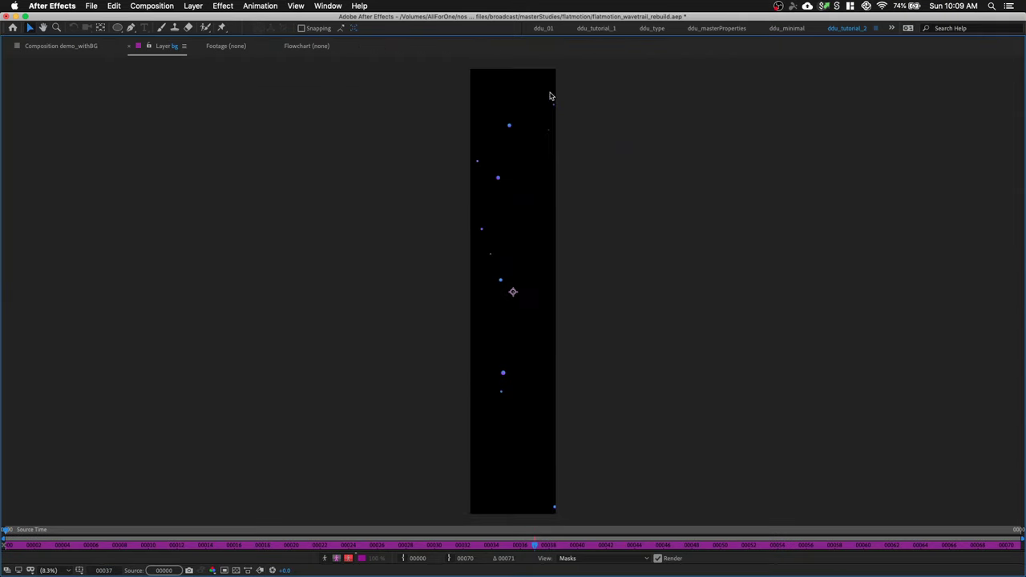
key(grave)
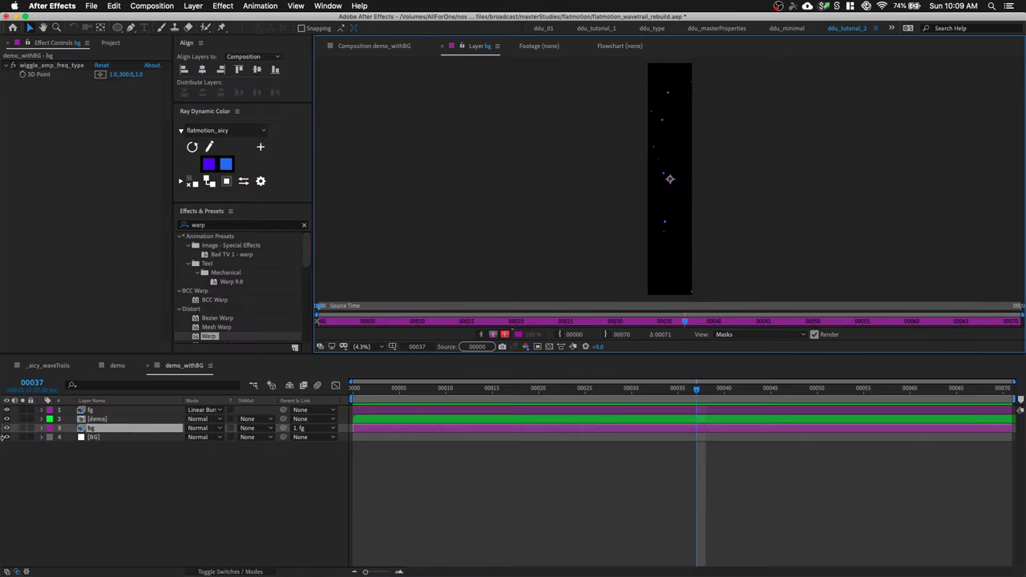
Reopen the fg layer in its enlarged layer view to compare its larger circles with those of bg.
double_click(103, 412)
key(grave)
scroll(544, 310, down, 5)
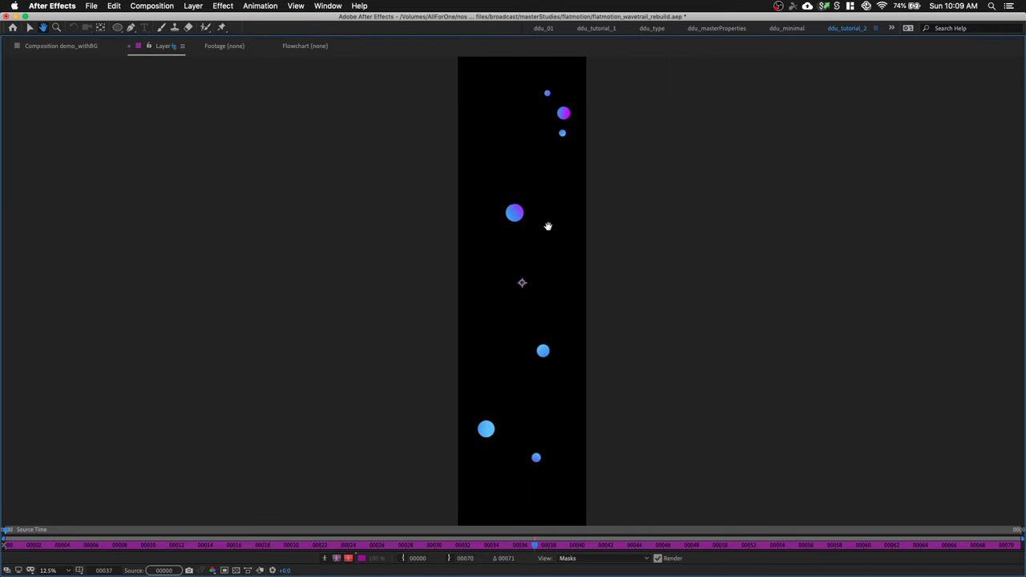
key(grave)
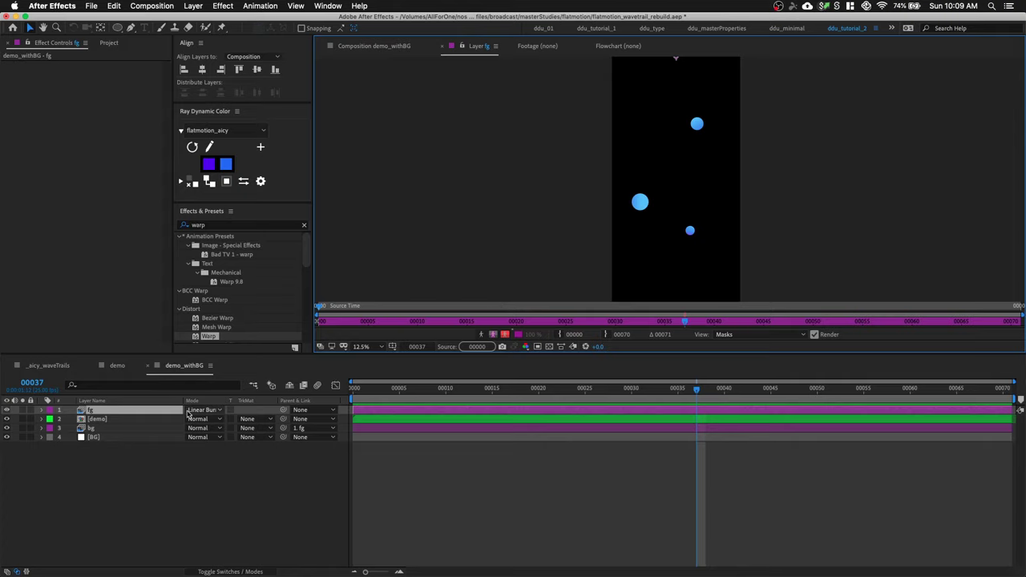
Scrub demo_withBG from frame 0 to frame 70 with the fg layer selected, and reveal that layer's Opacity property.
click(112, 430)
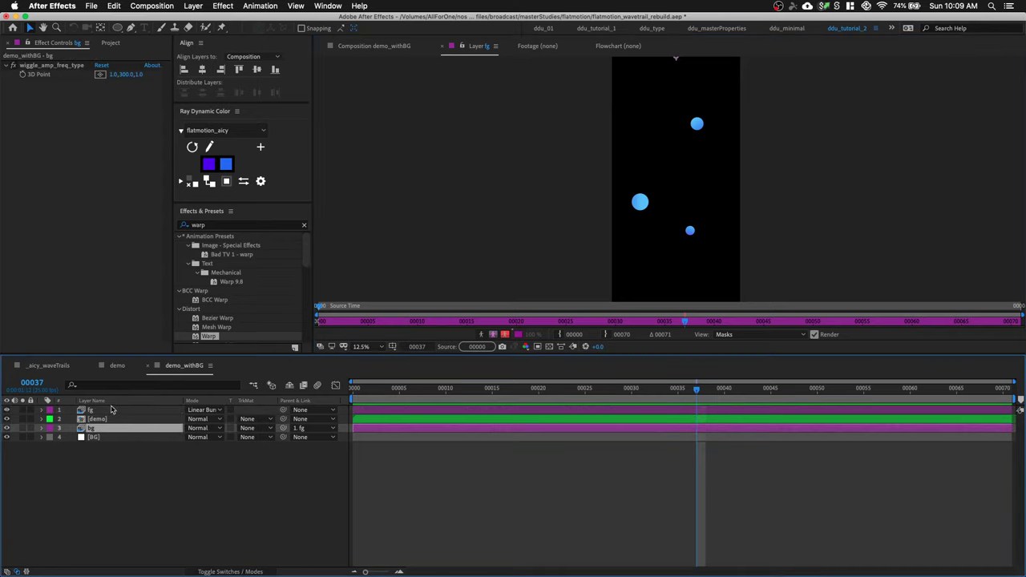
click(111, 409)
click(358, 391)
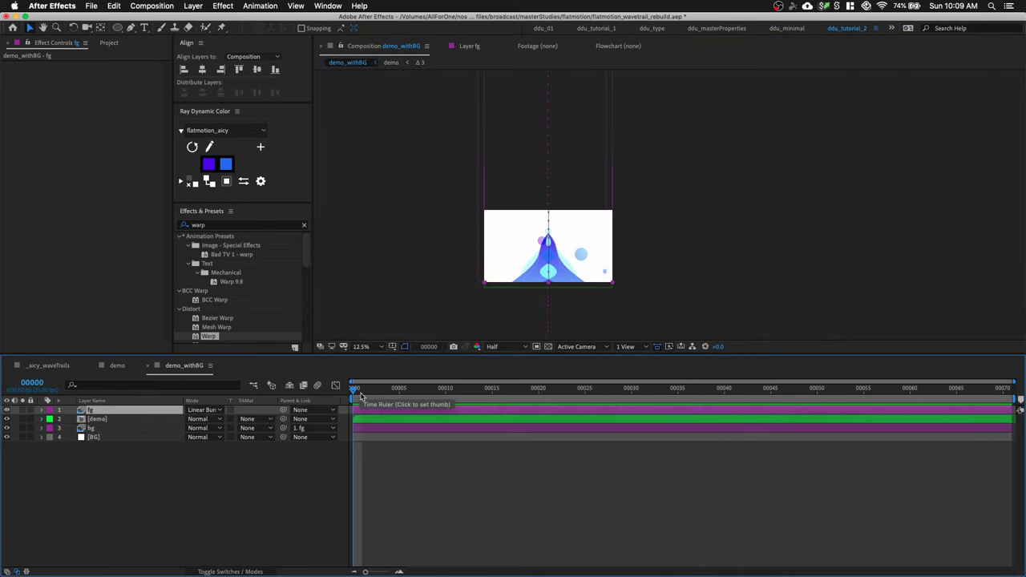
drag(357, 393, 752, 407)
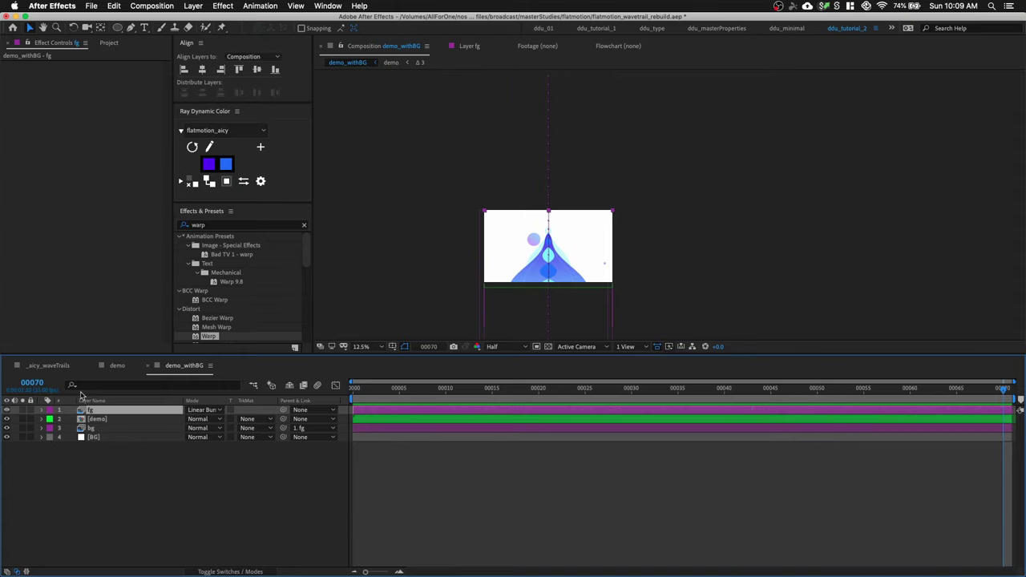
key(t)
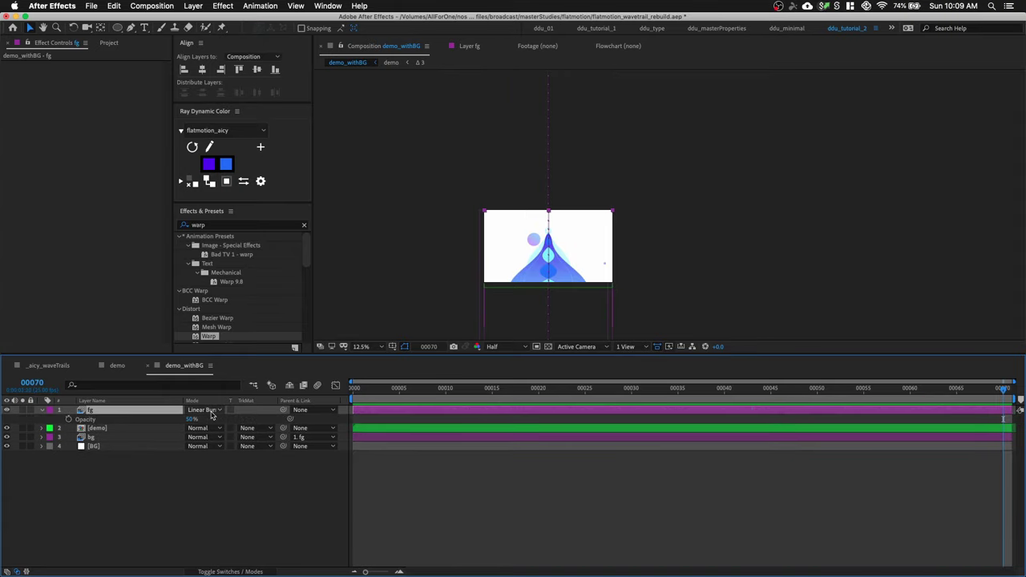
Enlarge the demo_withBG composition view, fit the frame to it and preview the animation with the circles.
scroll(648, 265, up, 3)
key(space)
drag(465, 282, 825, 130)
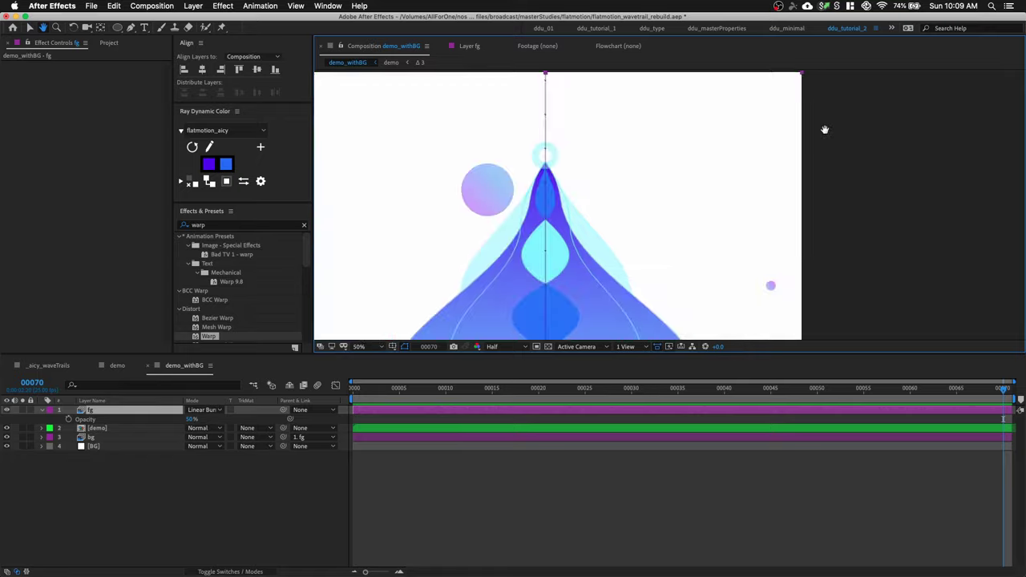
key(grave)
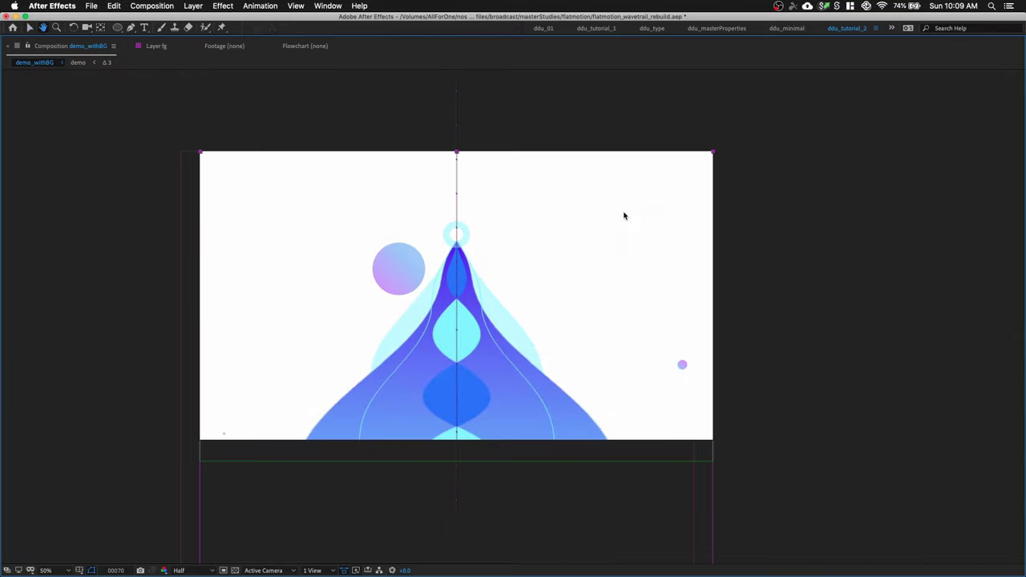
key(space)
key(shift+slash)
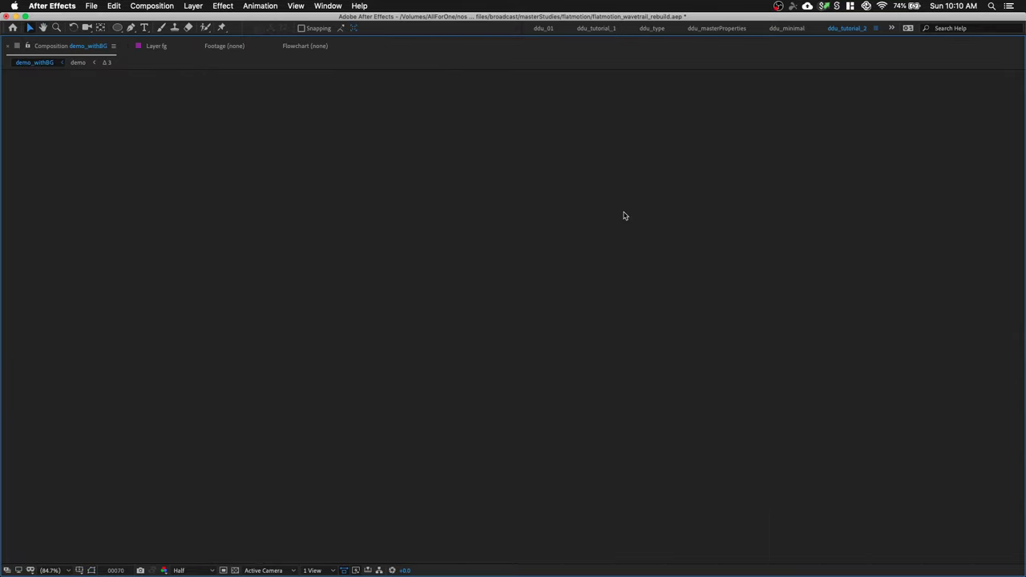